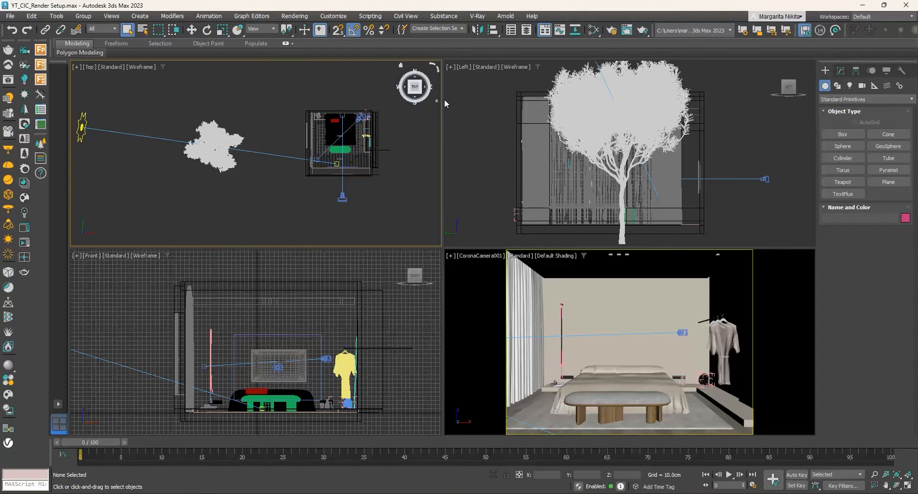
Step: Open the render setup and look through its Common, Scene, Camera, Performance, System and Render Elements settings
left_click(612, 31)
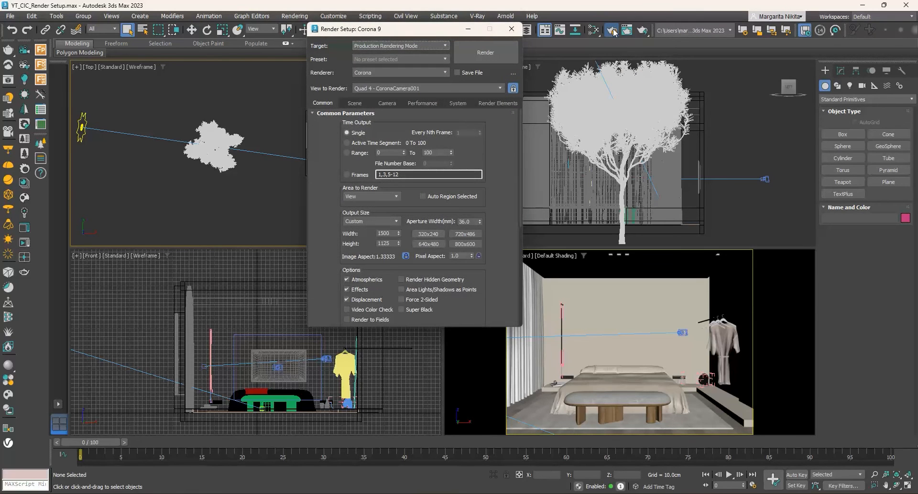
left_click(356, 102)
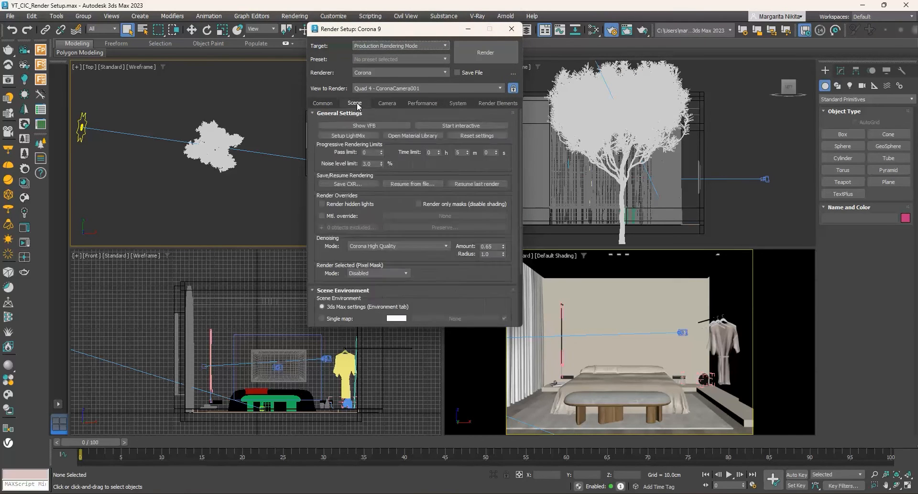
left_click(388, 103)
left_click(423, 104)
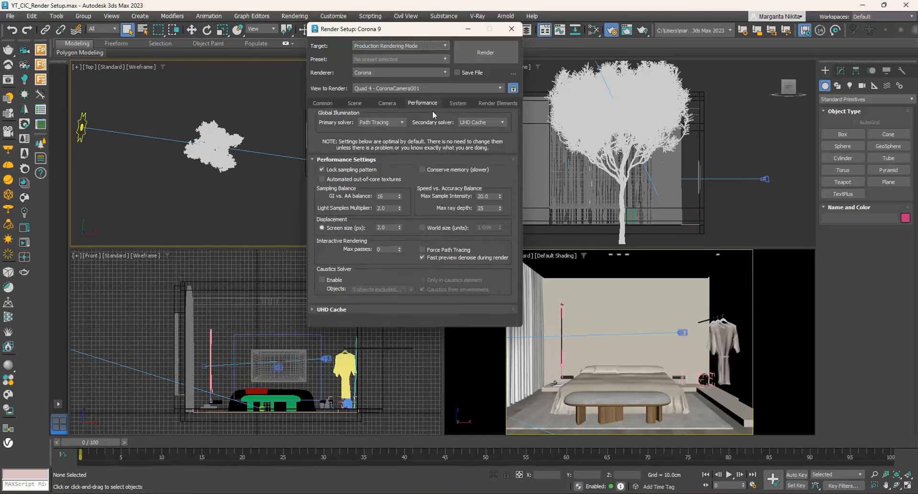
left_click(456, 103)
left_click(485, 104)
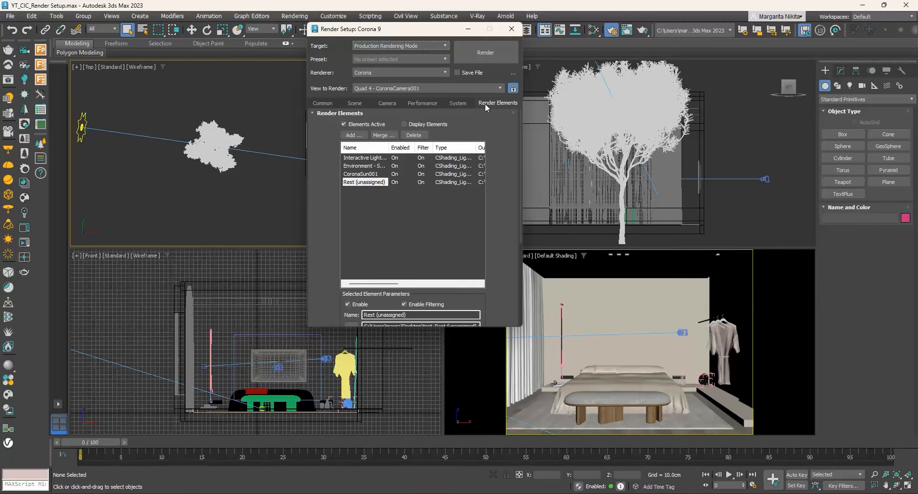
left_click(329, 104)
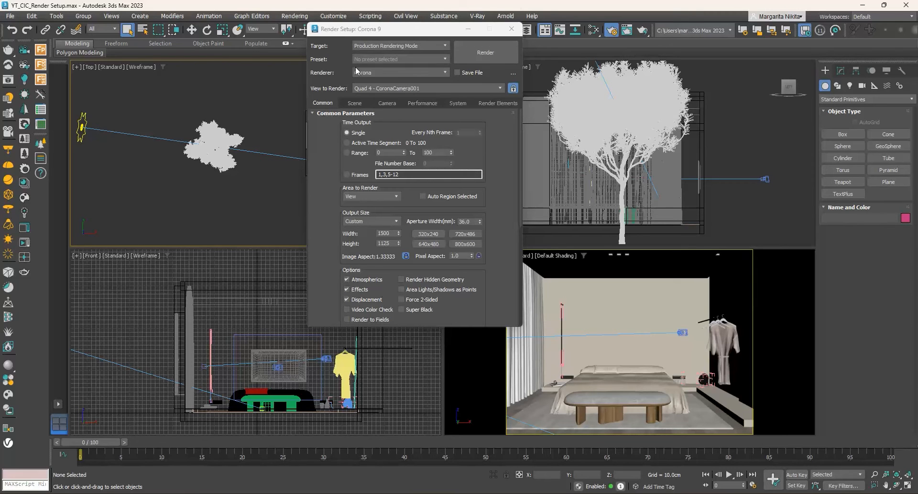
Step: Choose Corona as the renderer, save the renderer assignment as the default and close the render setup
left_click(377, 73)
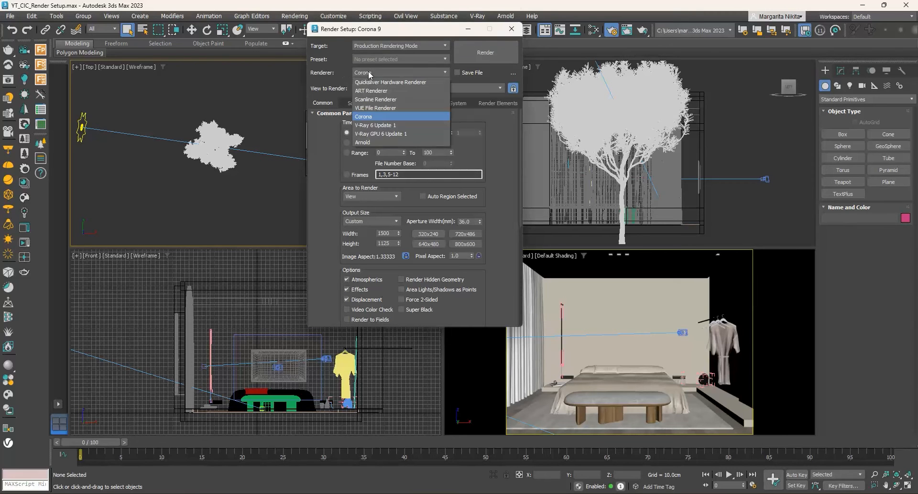
left_click(378, 116)
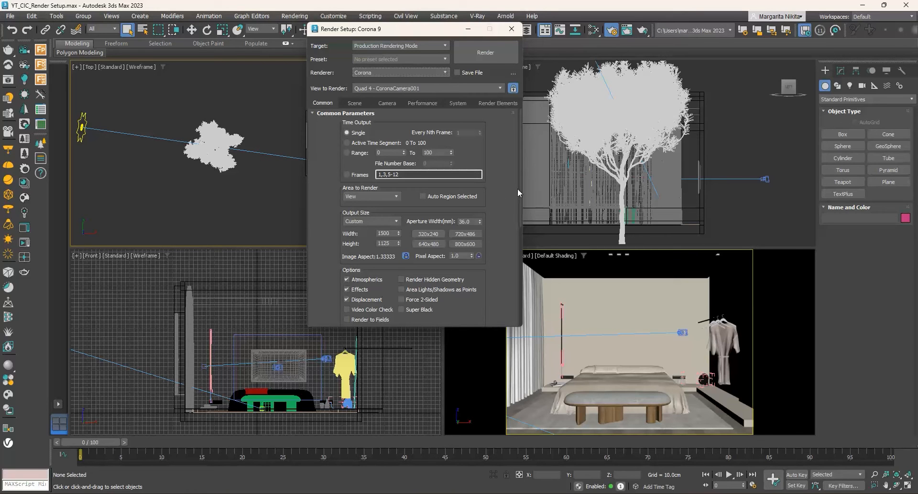
left_click_drag(520, 185, 518, 293)
left_click(363, 322)
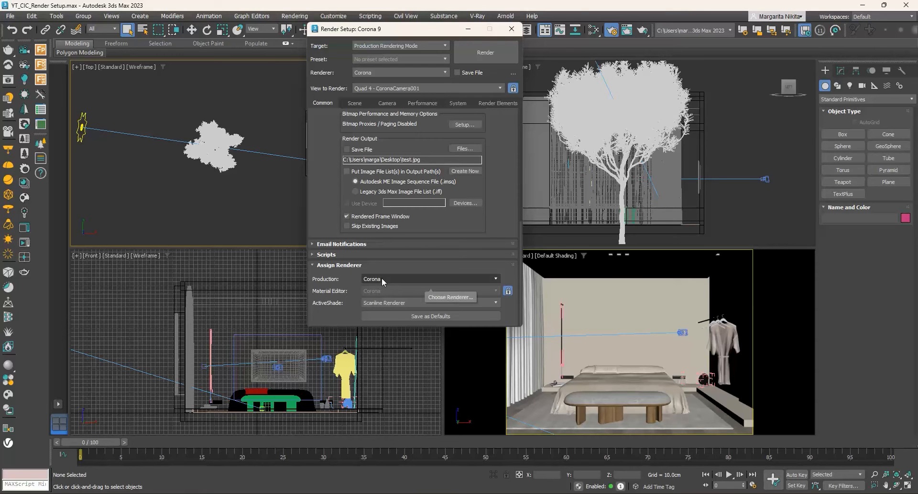
left_click(422, 318)
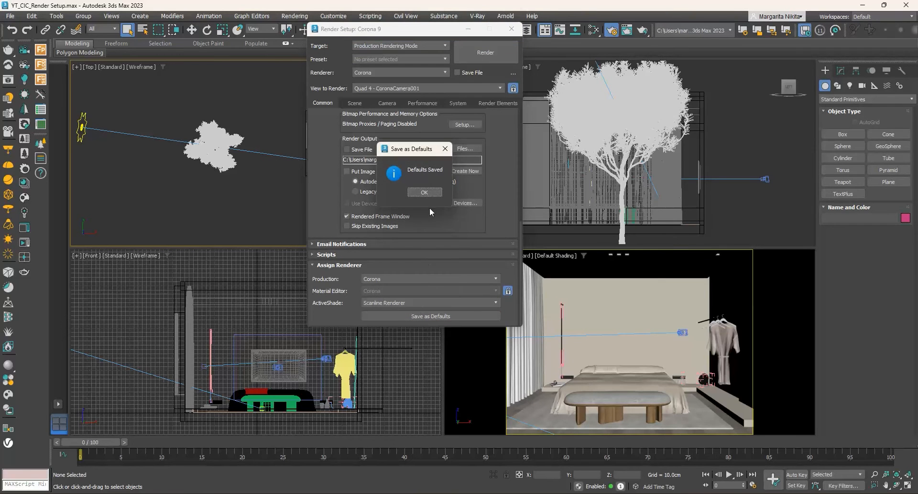
left_click(430, 194)
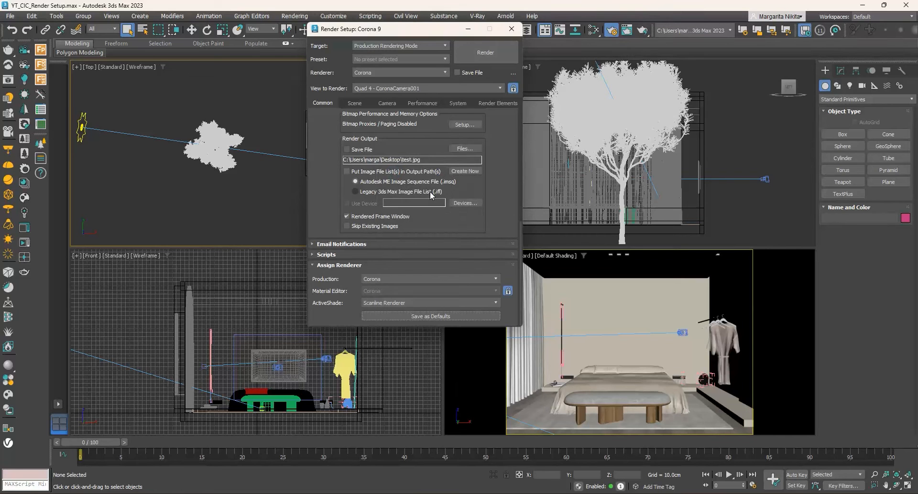
left_click(513, 30)
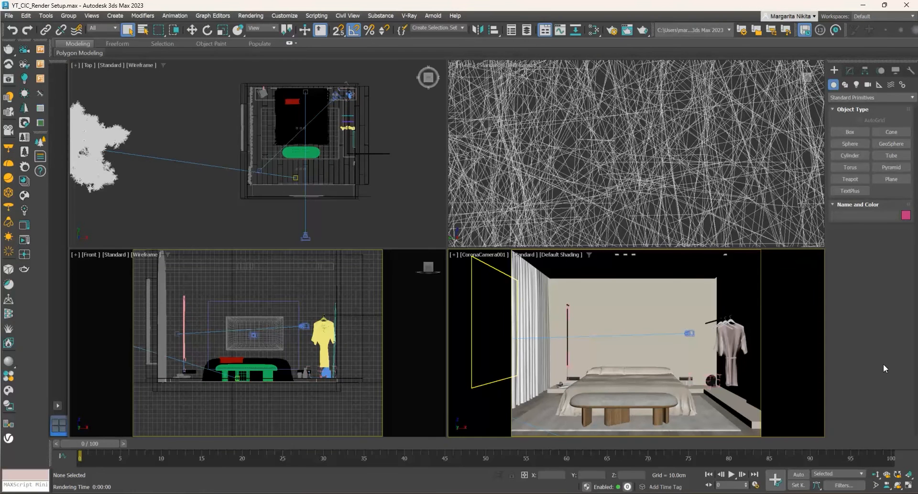
Step: Start a production render of the bedroom through CoronaCamera001
left_click(251, 17)
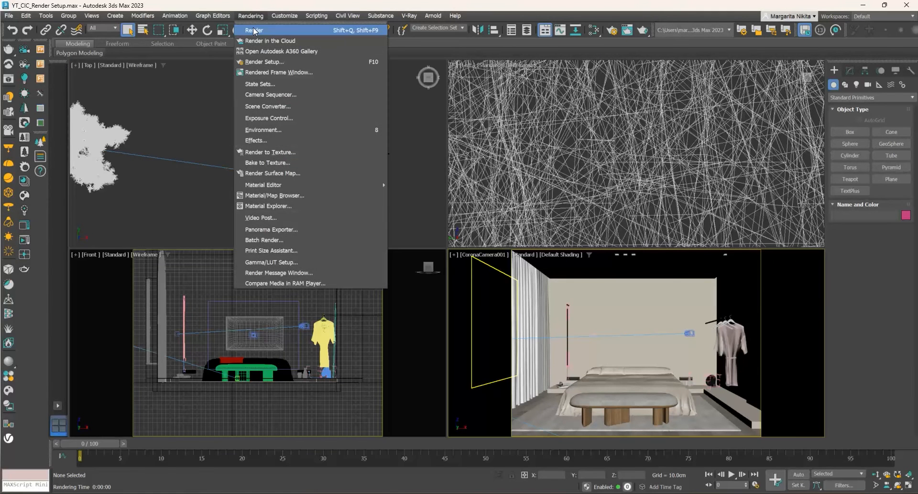
left_click(254, 18)
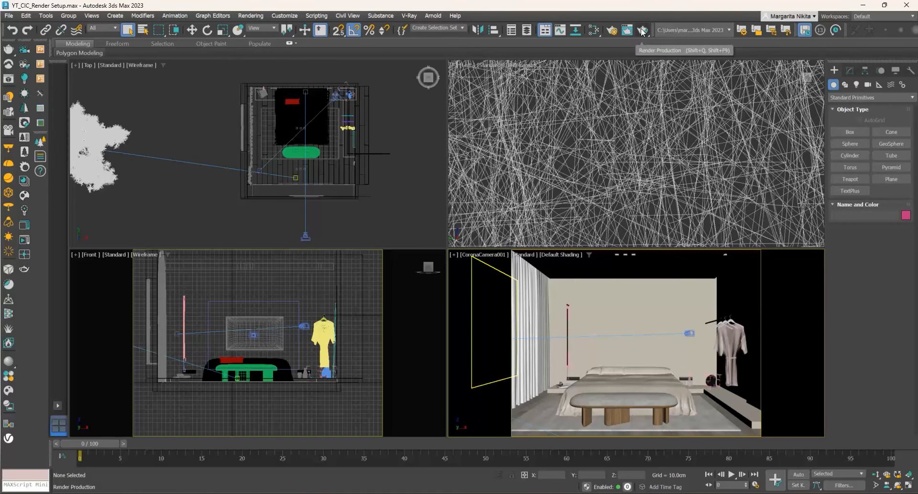
left_click(642, 31)
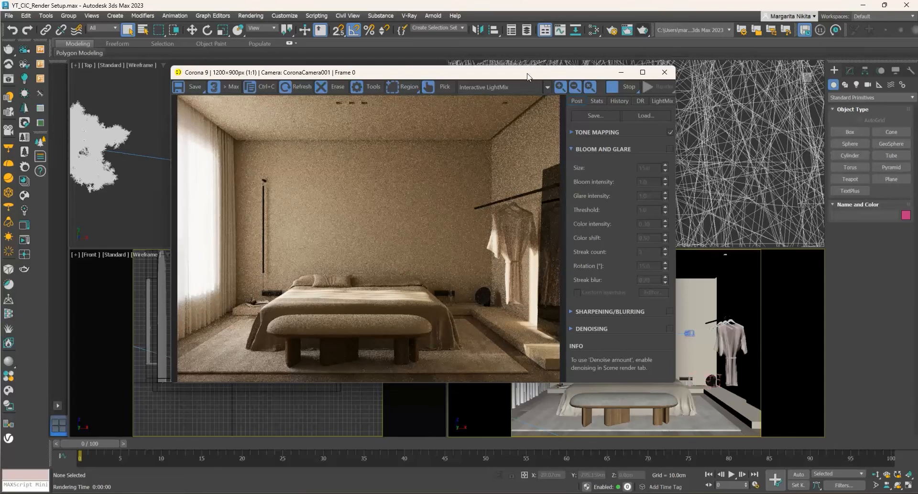
Step: Arrange the frame buffer and the enlarged rendering progress window side by side, and show the render statistics
left_click_drag(525, 73, 397, 323)
left_click_drag(454, 209, 794, 190)
left_click_drag(482, 240, 551, 76)
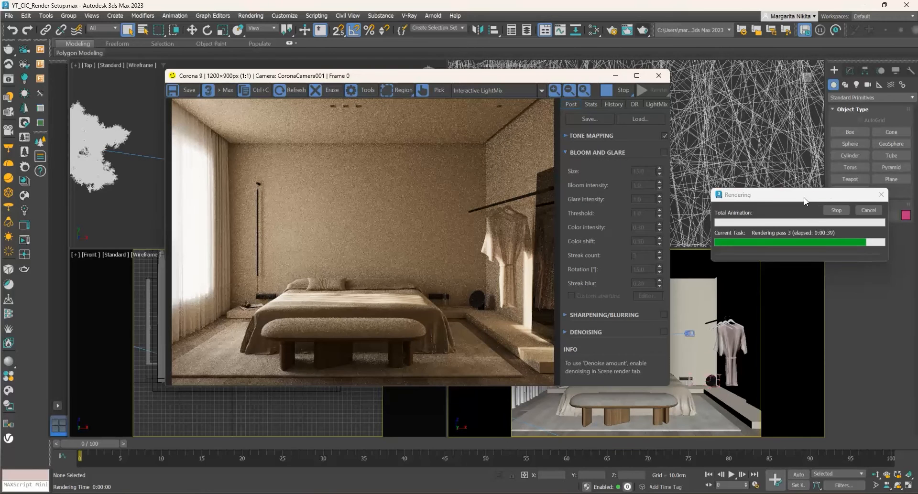
left_click_drag(812, 200, 747, 172)
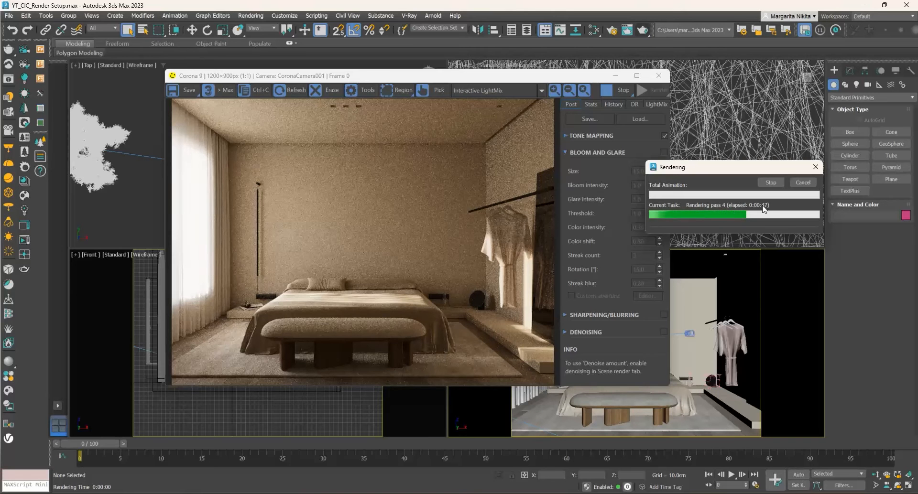
left_click_drag(774, 234, 776, 363)
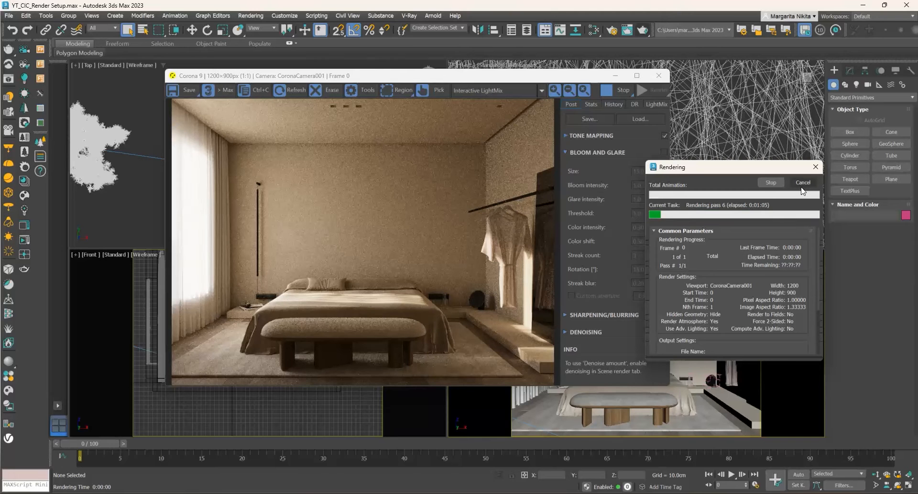
left_click(592, 101)
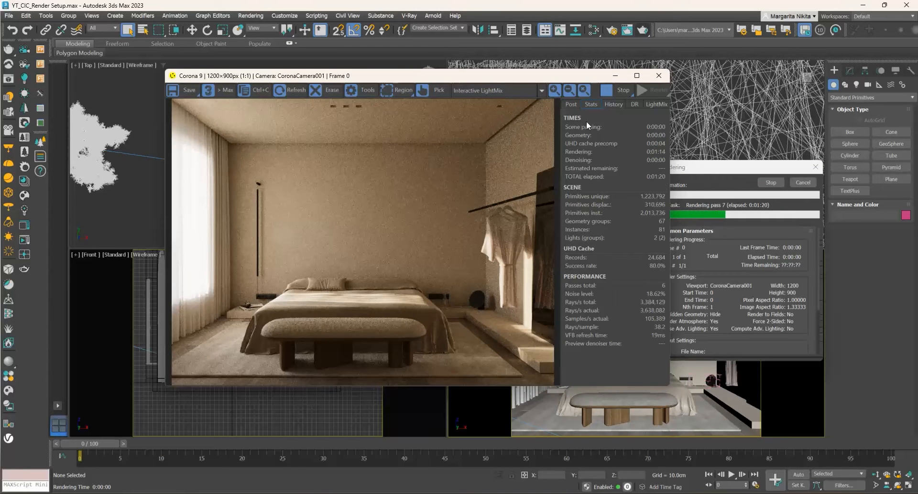
Step: Expand Tone Mapping in the frame buffer's post settings and set Simple Exposure to 0.284
left_click(567, 105)
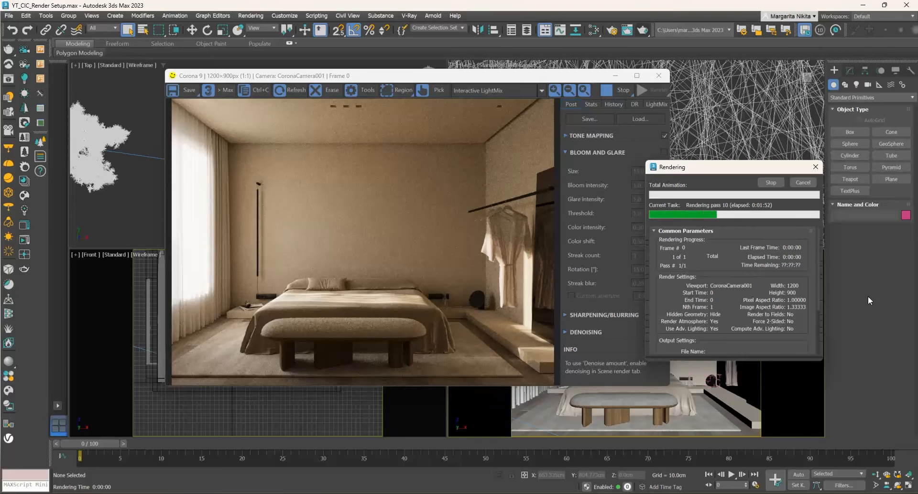
left_click(568, 134)
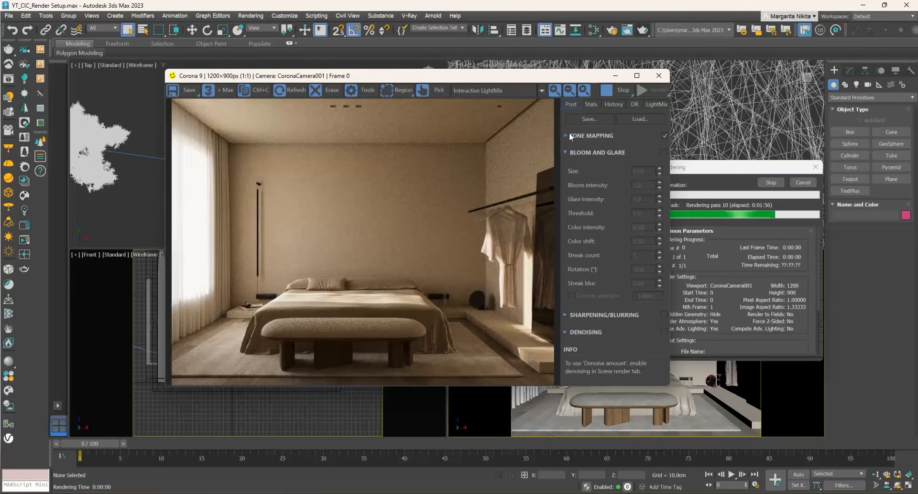
left_click(565, 136)
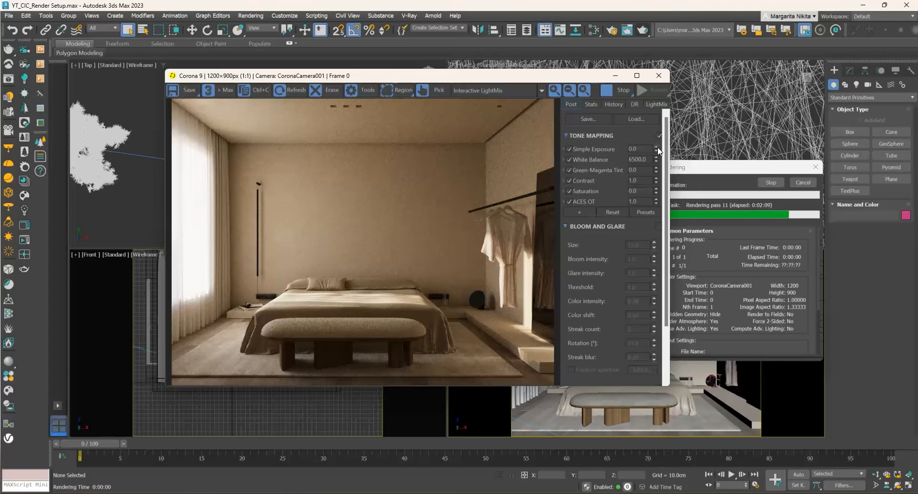
left_click_drag(658, 151, 655, 100)
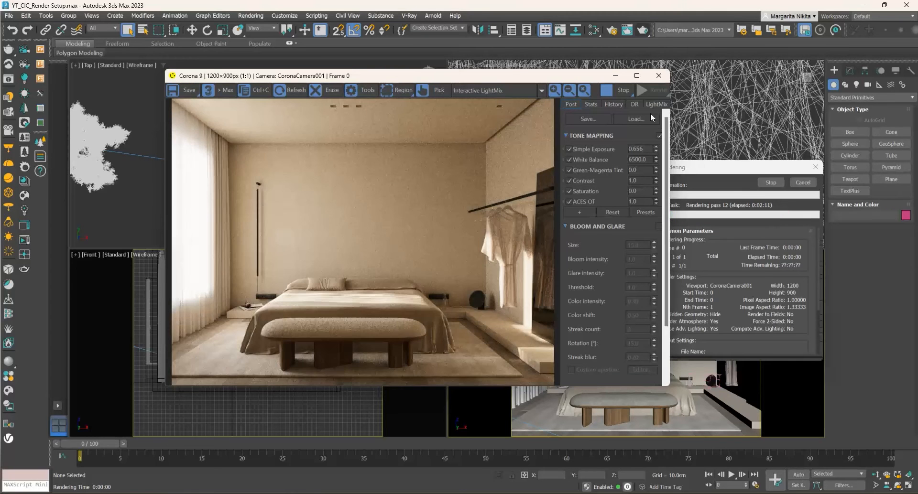
left_click_drag(656, 150, 655, 81)
left_click_drag(653, 98, 655, 184)
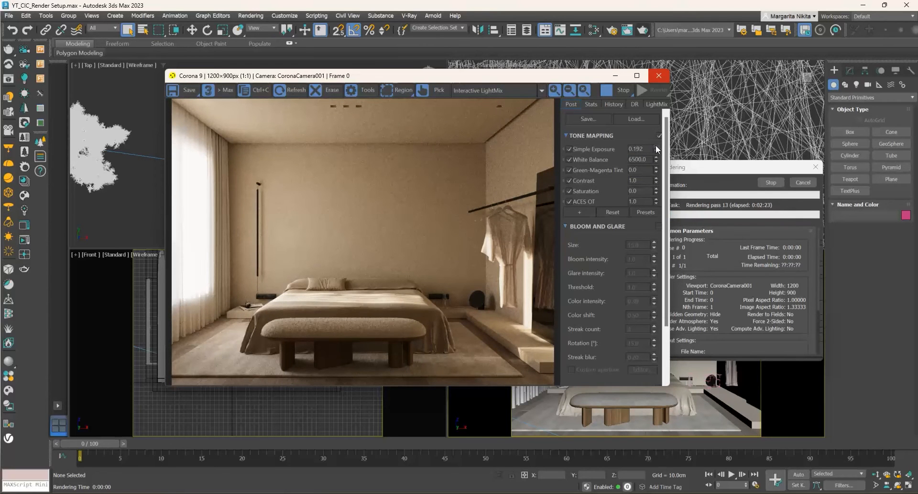
left_click_drag(657, 149, 658, 144)
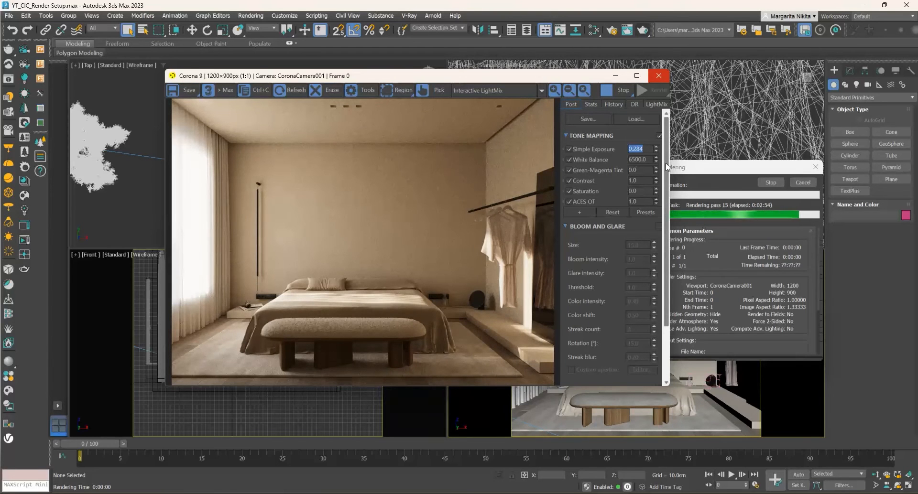
Step: Compare White Balance values of 4000, 7000 and 6500 on the render, and settle on about 5579
mouse_move(656, 160)
left_mouse_down()
mouse_move(663, 219)
mouse_move(666, 126)
mouse_move(663, 156)
left_mouse_up()
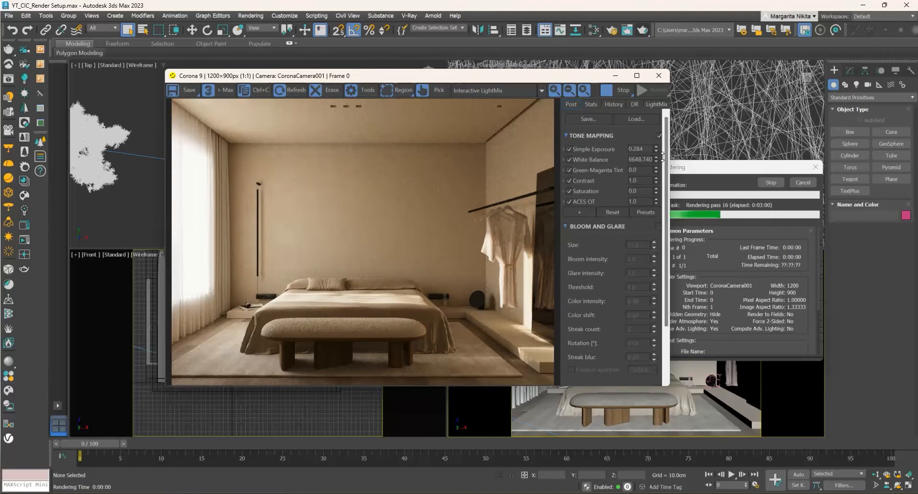
double_click(638, 161)
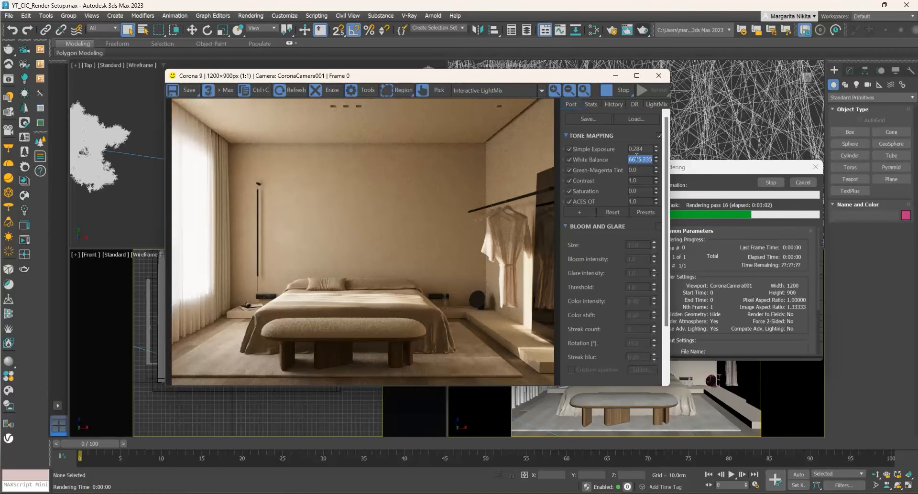
type("4000")
key("Return")
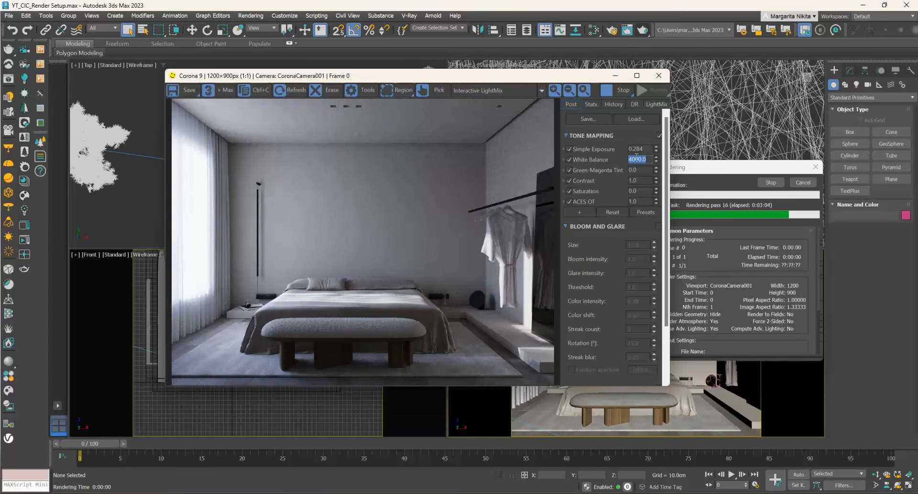
type("7000")
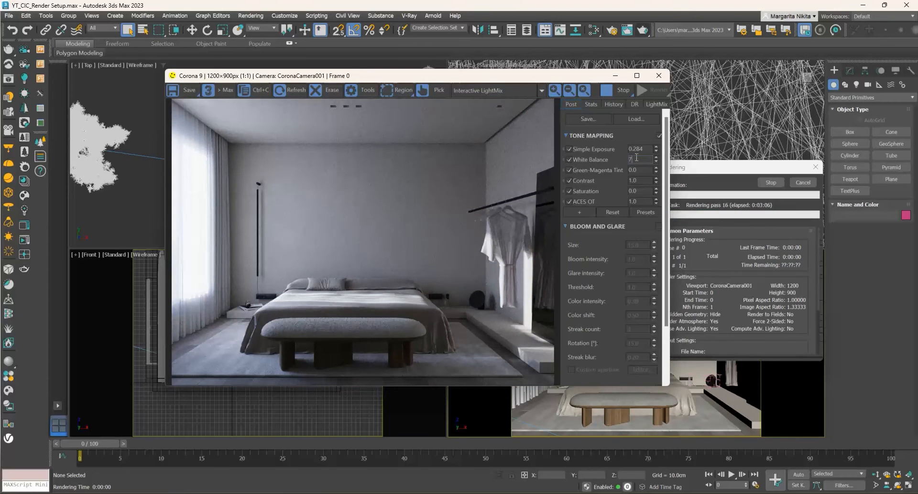
key("Return")
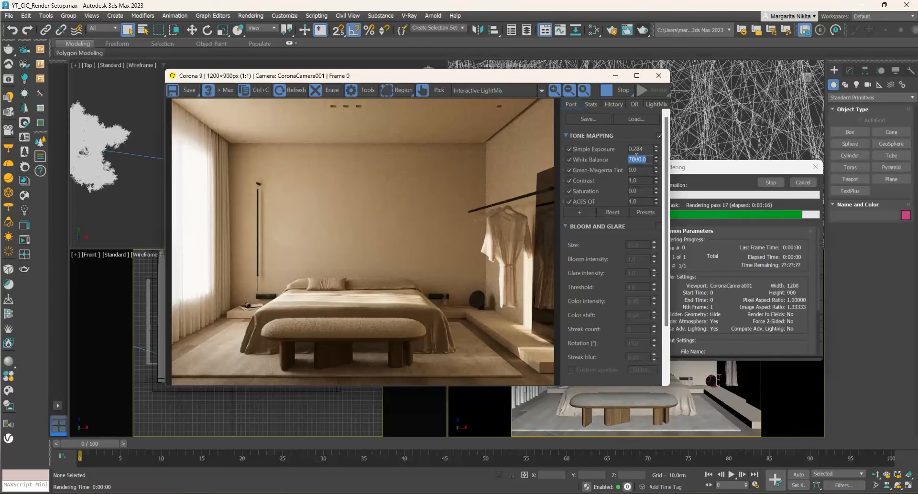
type("65")
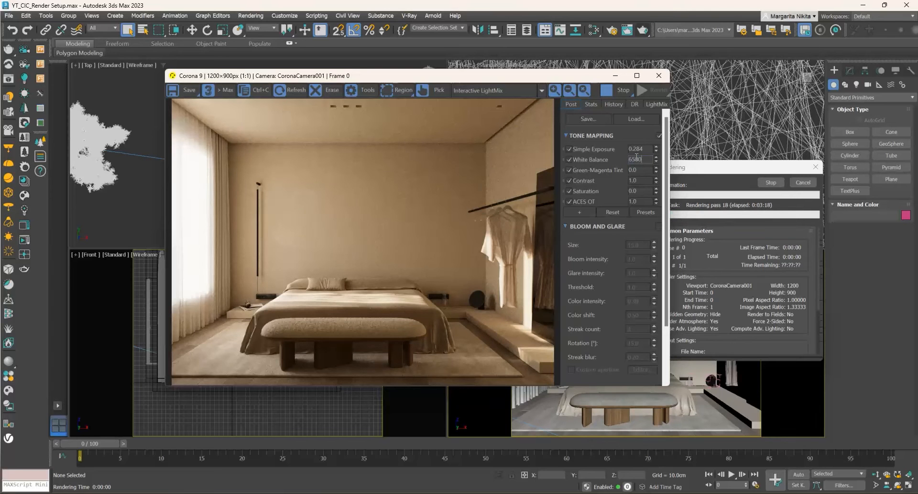
type("00")
key("Return")
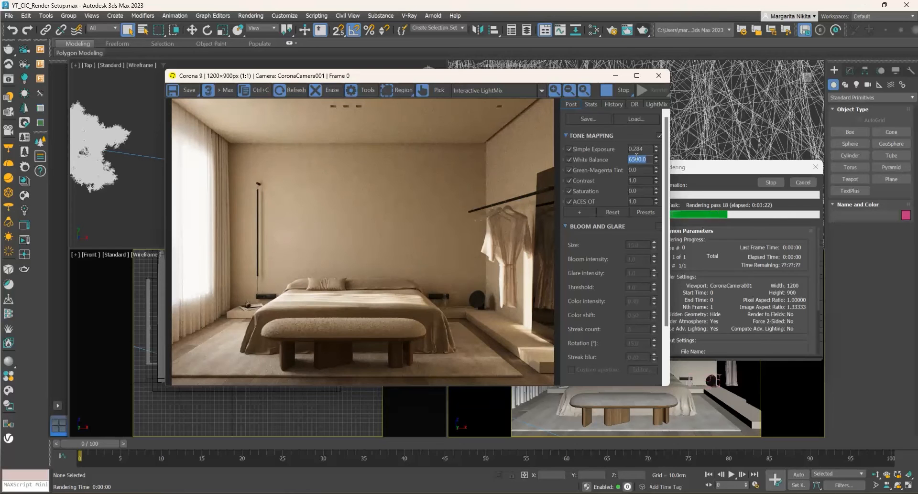
left_click_drag(656, 160, 654, 172)
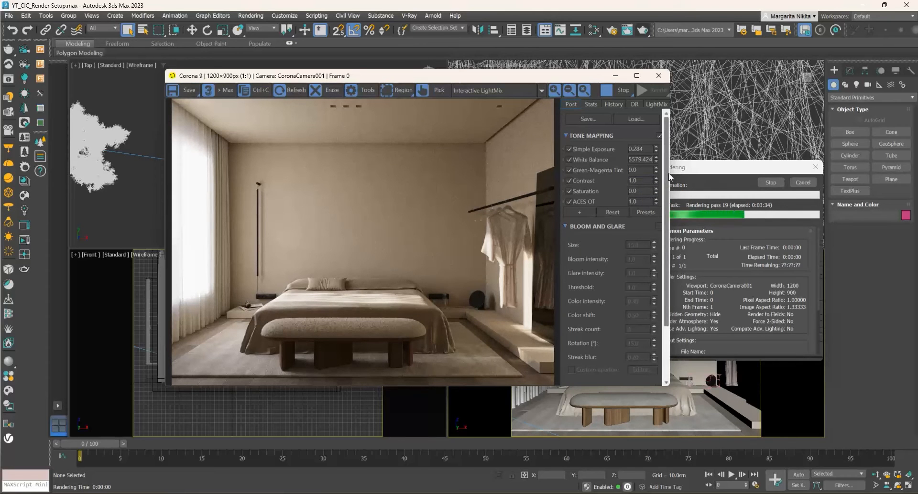
Step: Set the tone mapping Contrast to 2 and raise Saturation slightly to about 0.028
double_click(646, 185)
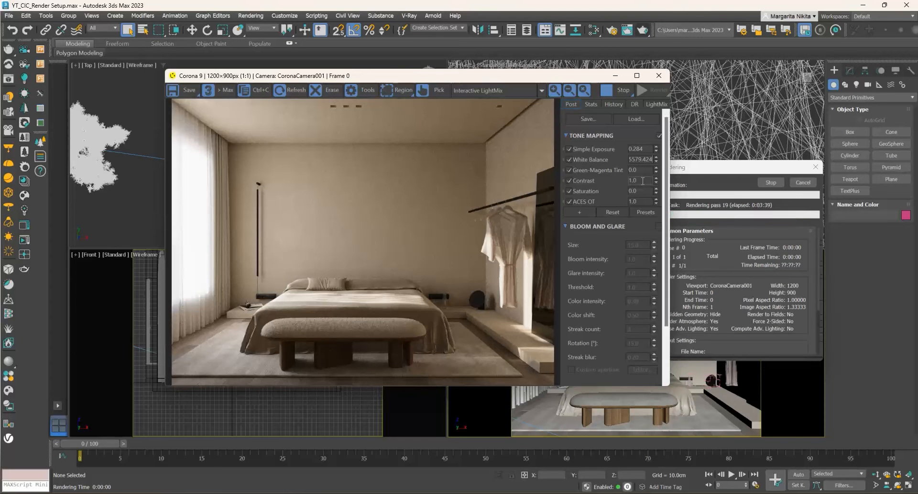
type("2")
key("Return")
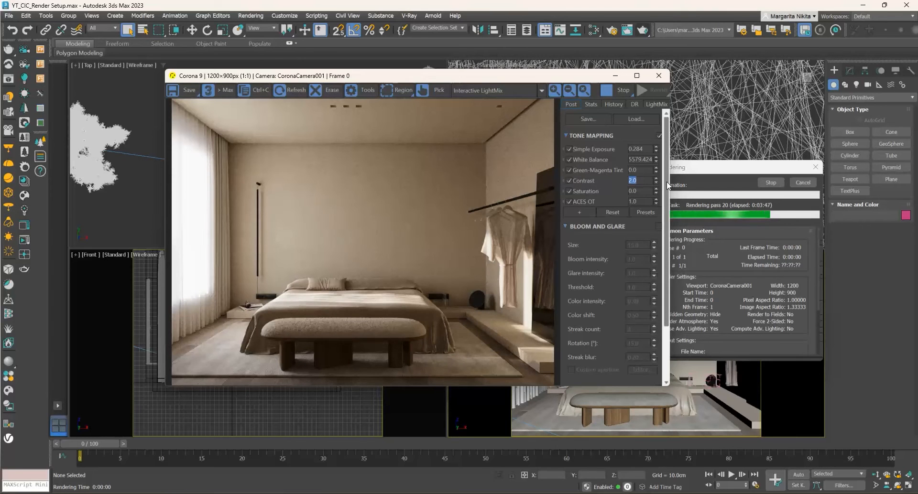
left_click(656, 189)
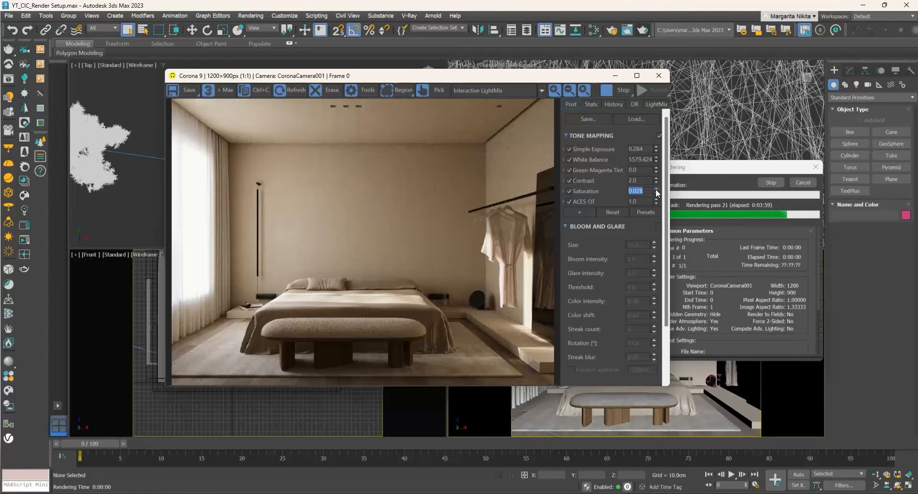
Step: Add Reinhard Highlight Compression to the tone mapping and test it at about 8.28, then bring it back down to about 1.02
left_click(580, 213)
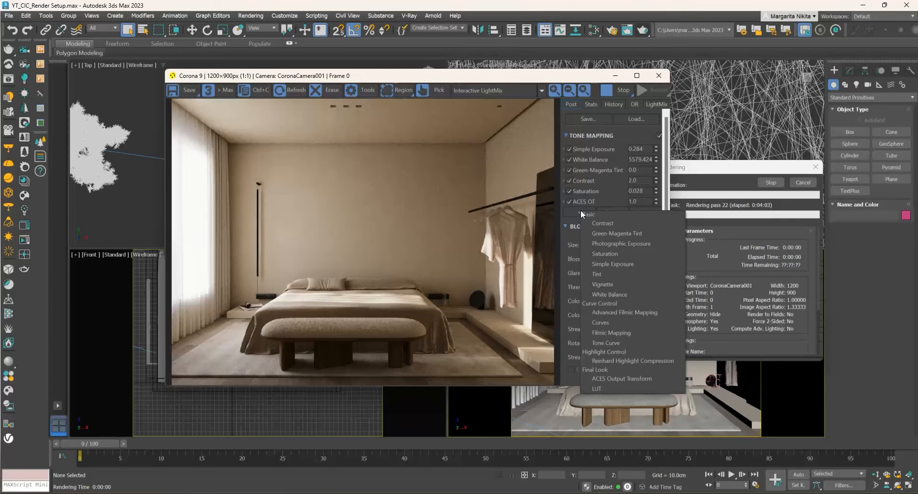
left_click(616, 359)
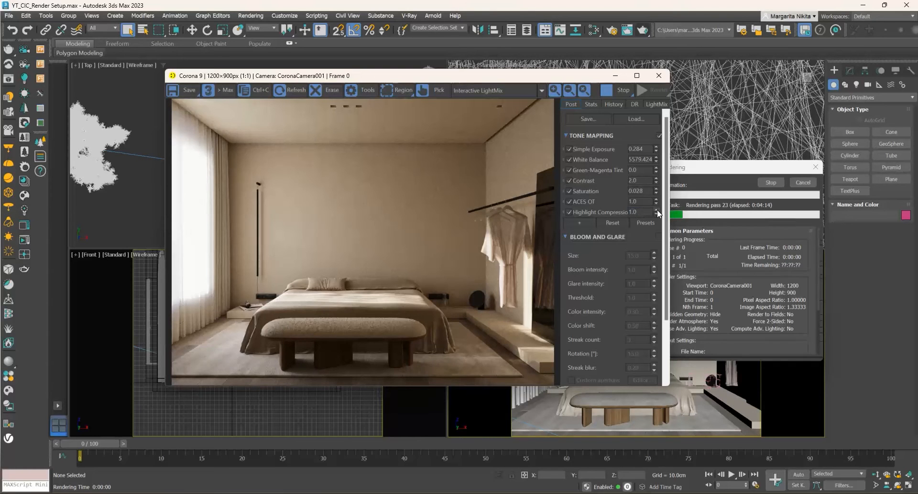
left_click_drag(655, 211, 656, 48)
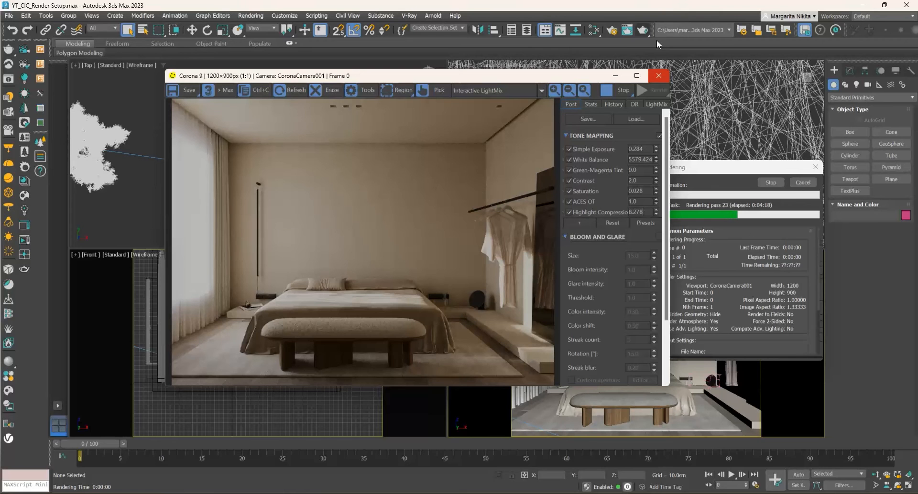
left_click_drag(656, 213, 653, 247)
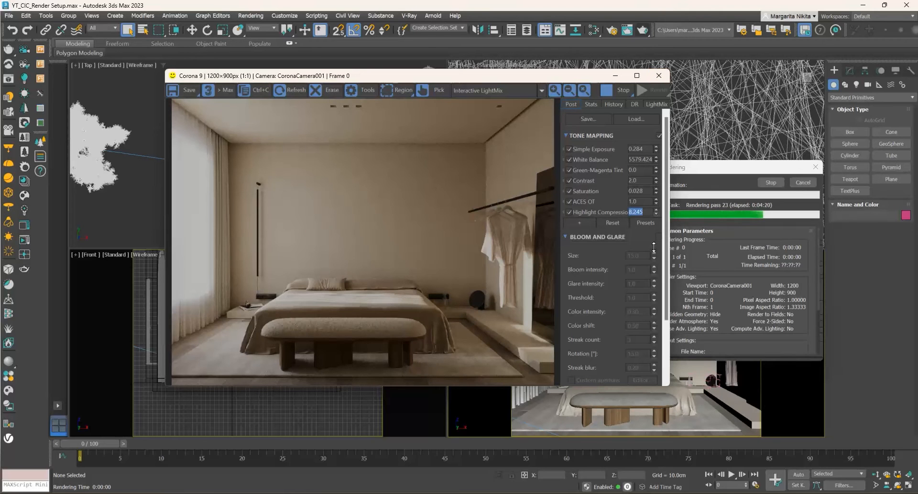
left_click_drag(661, 365, 655, 338)
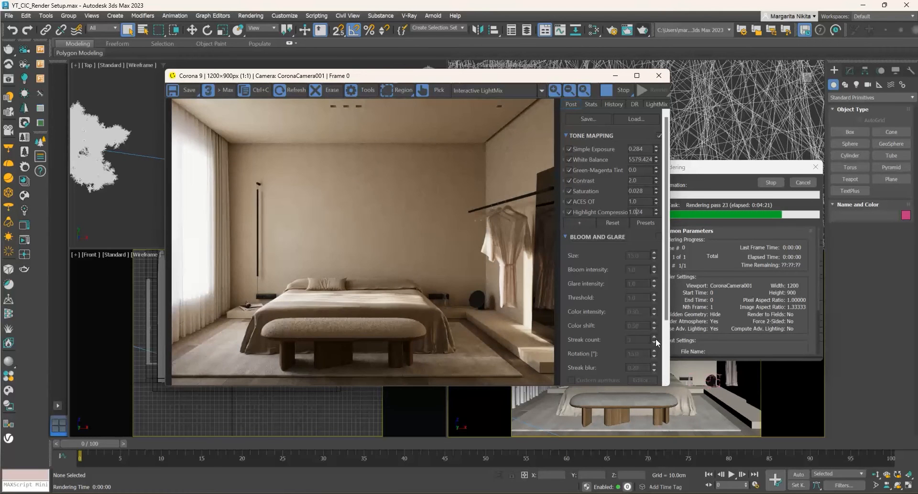
Step: Compare Highlight Compression values of 0.01, 5 and 0.7 on the render, and settle on 0.95
double_click(646, 212)
type("0.01")
key("Return")
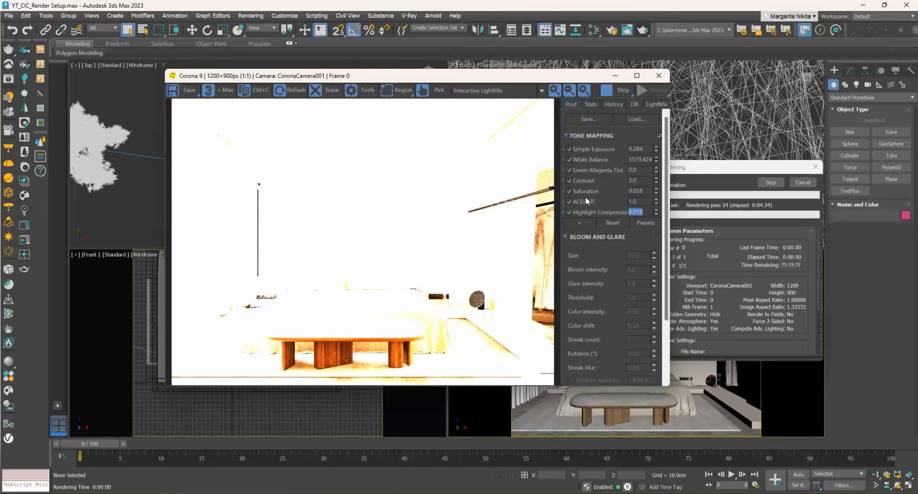
type("5")
key("Return")
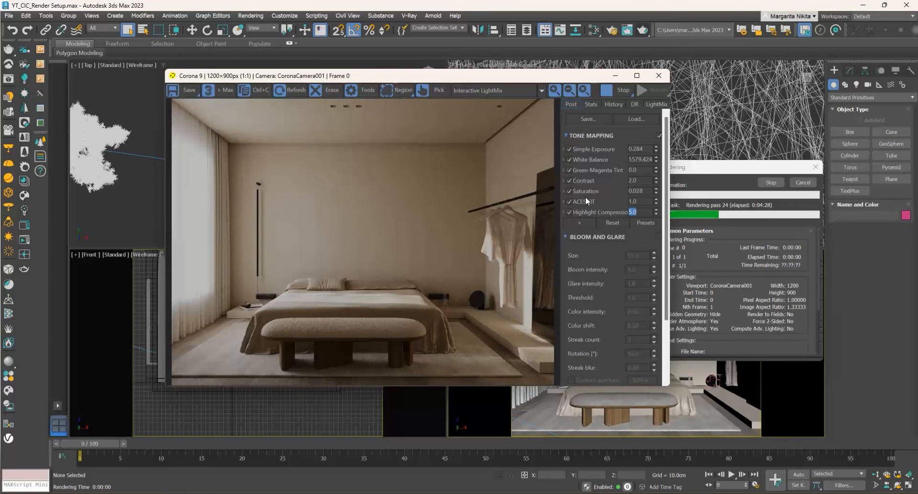
type("0.7")
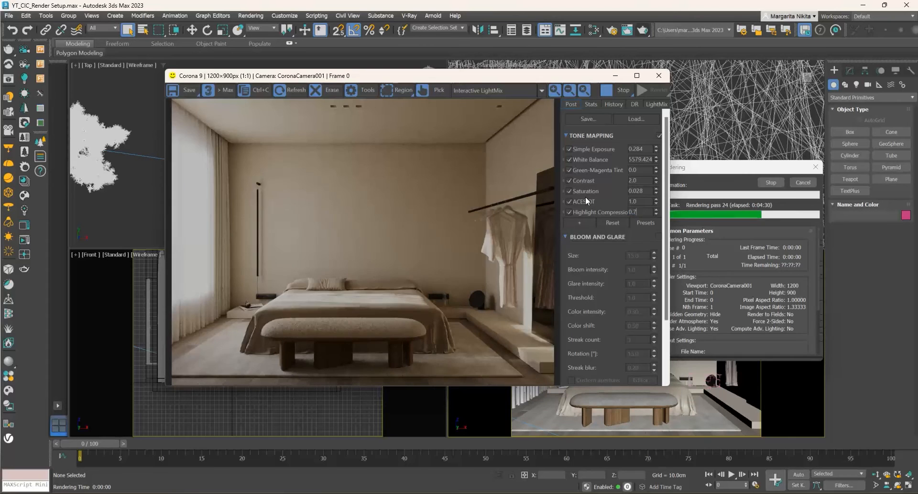
key("Return")
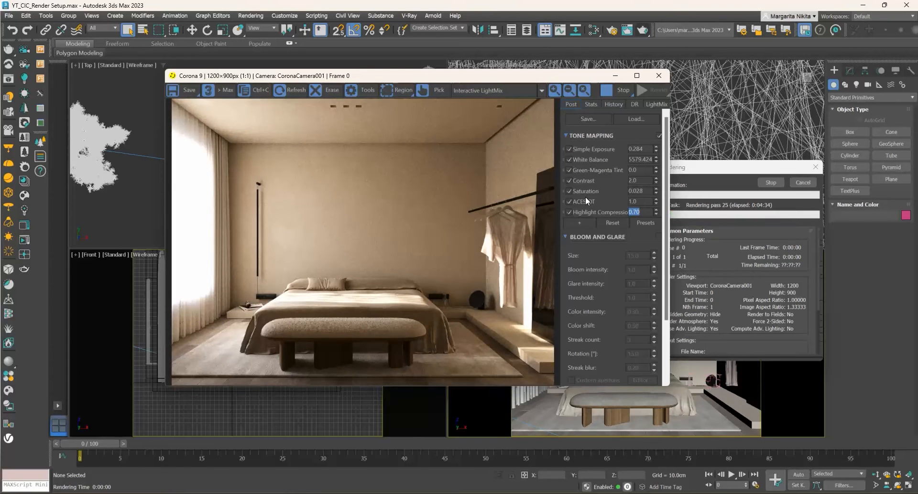
type(".95")
key("Return")
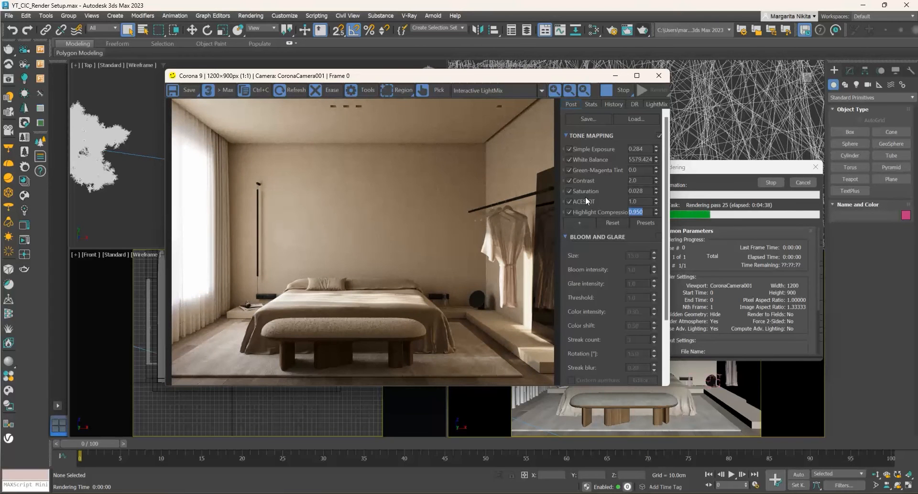
Step: Add a Curves operator to the tone mapping and open its curve editor
left_click(578, 220)
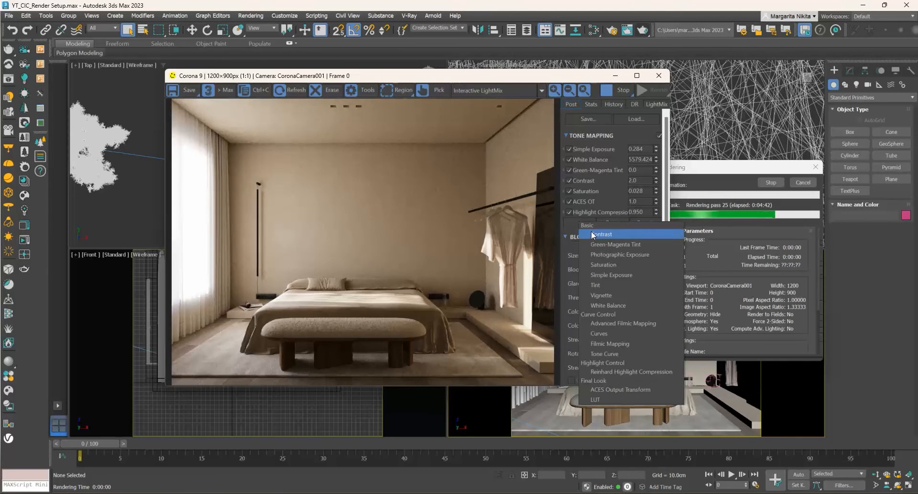
left_click(613, 332)
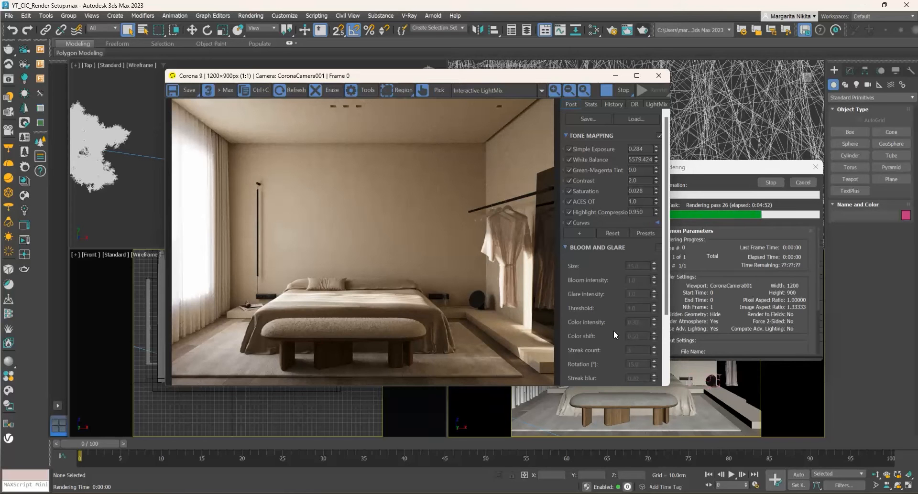
left_click(658, 223)
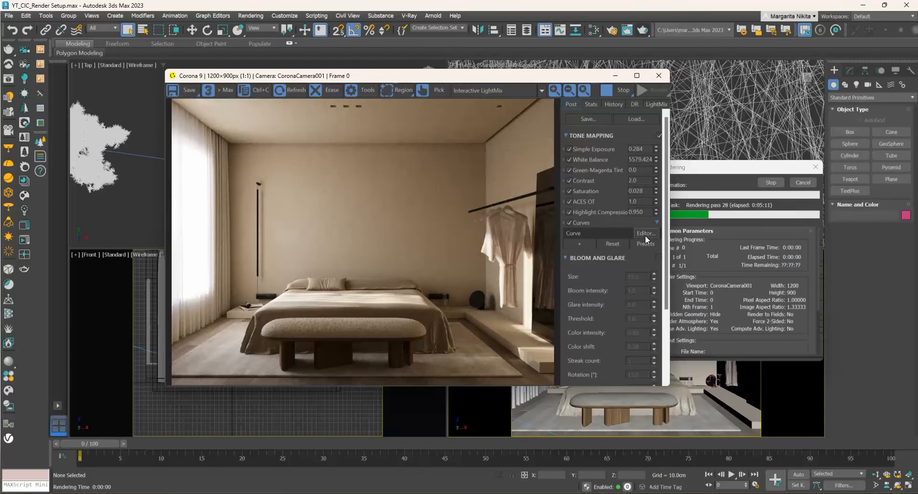
left_click(645, 235)
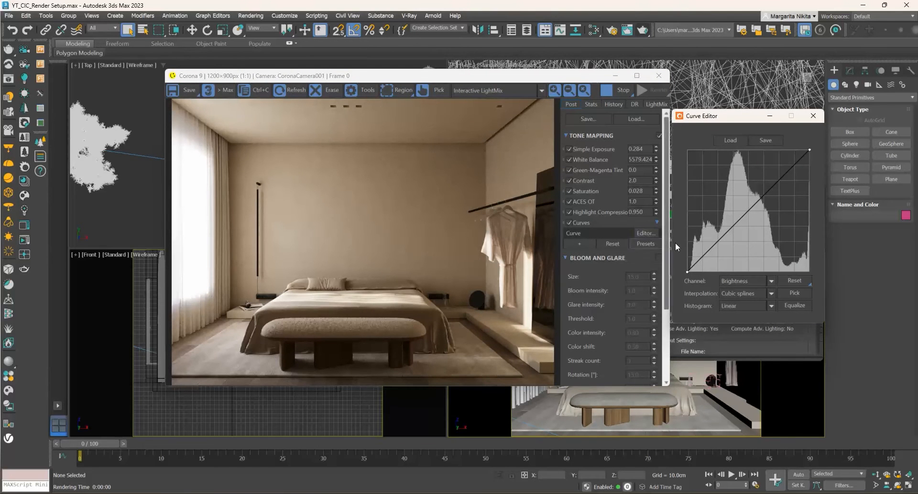
Step: Shape the Brightness curve with a slightly lowered shadow point and a highlight point, close the editor and disable the Curves operator
left_click_drag(736, 224, 741, 236)
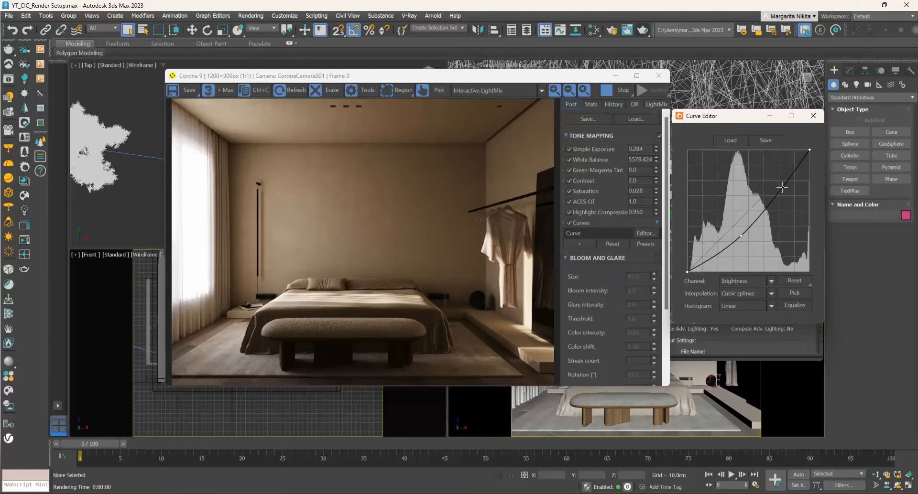
left_click_drag(781, 187, 781, 177)
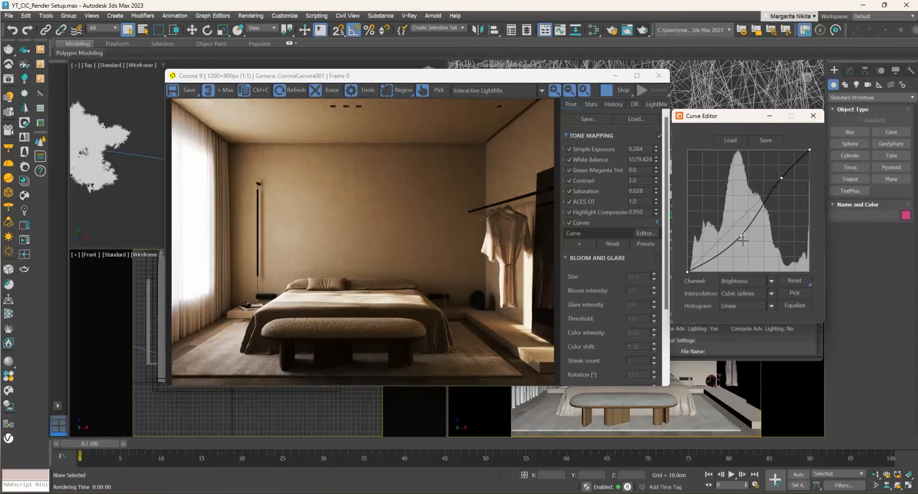
left_click_drag(739, 233, 736, 228)
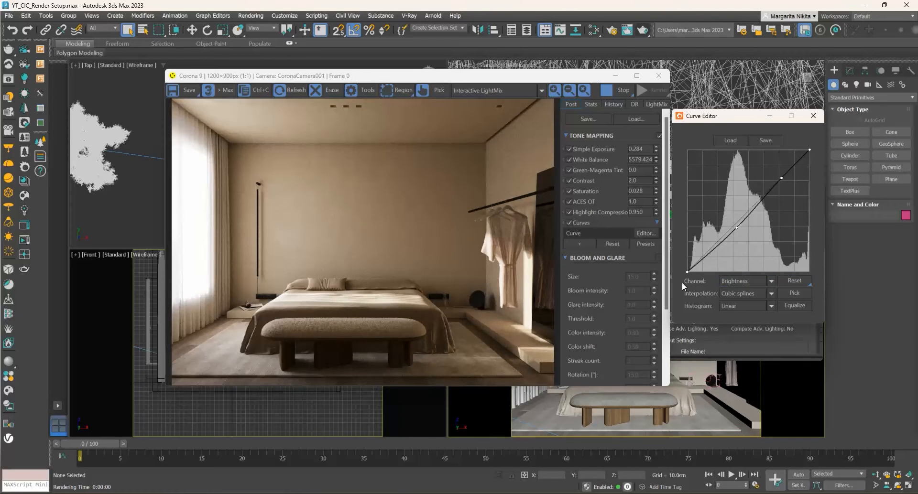
left_click(769, 191)
left_click(812, 116)
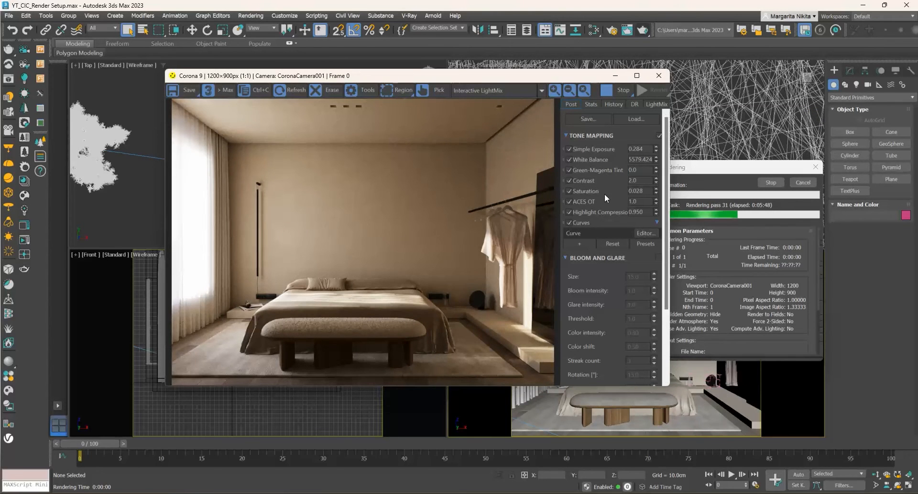
left_click(569, 222)
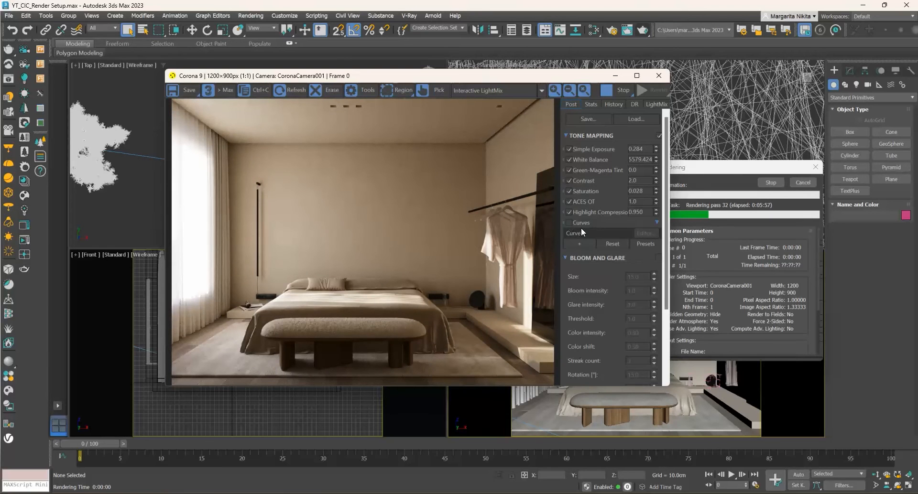
Step: Add a LUT operator to the tone mapping, enable it and set its opacity to 0.5
left_click(584, 240)
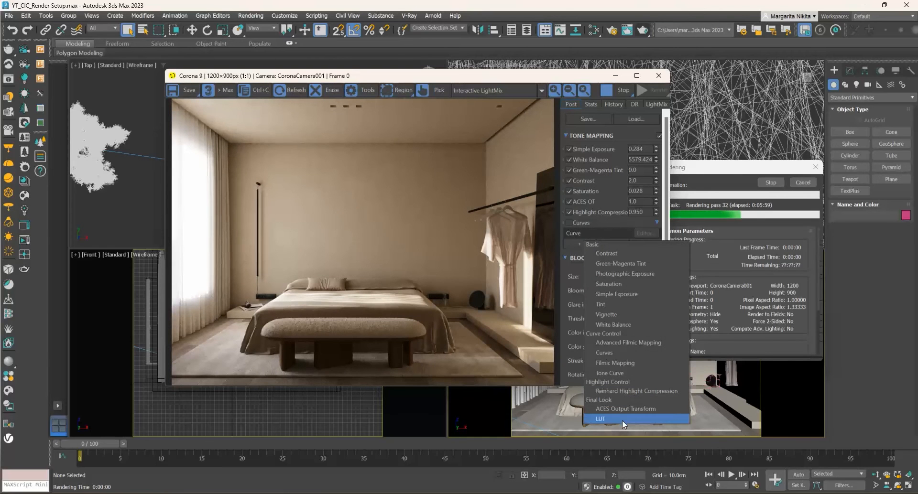
left_click(602, 419)
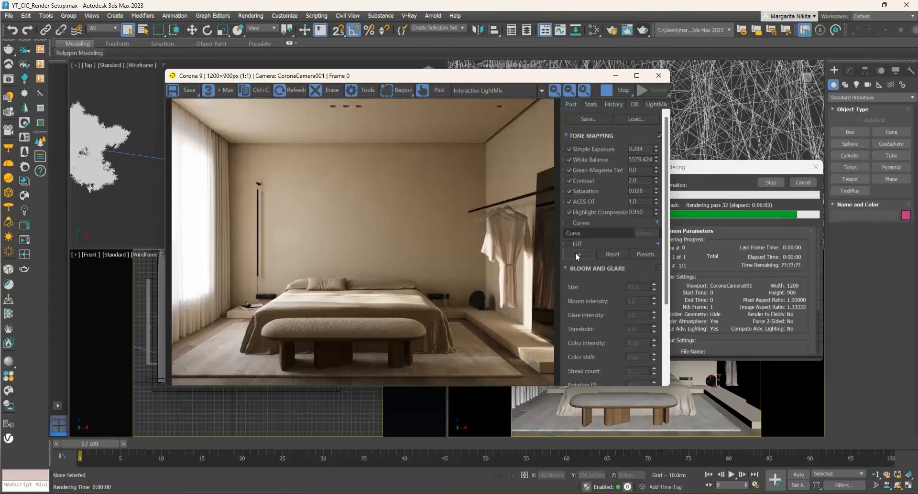
left_click(569, 245)
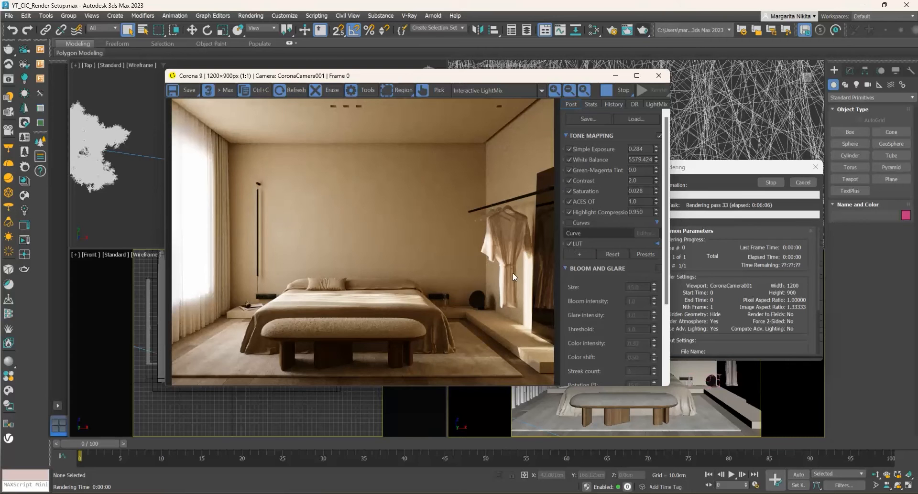
left_click(656, 243)
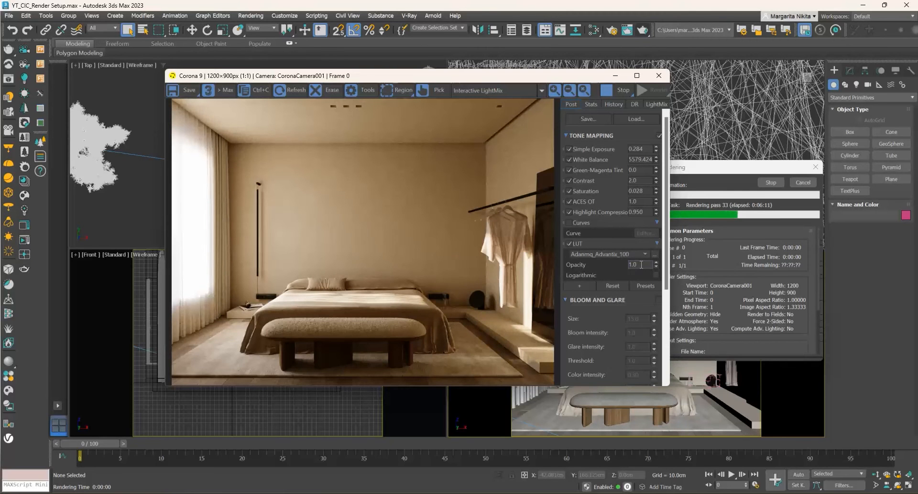
double_click(632, 264)
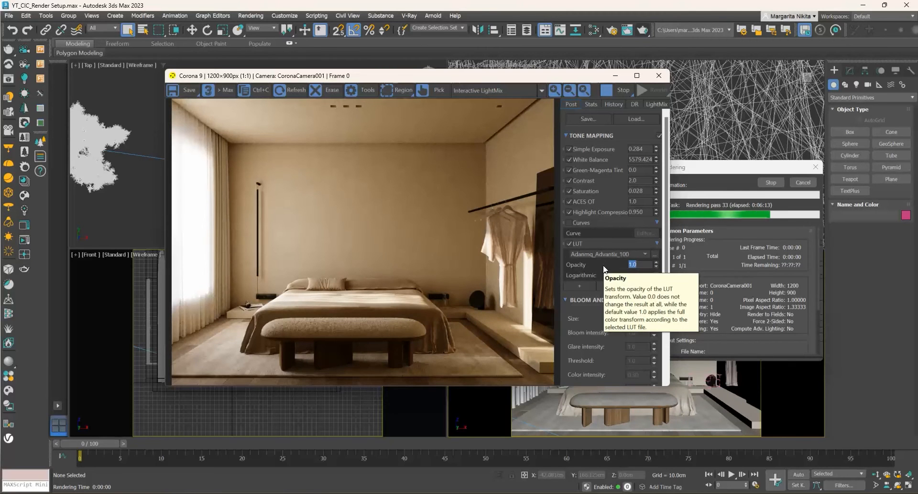
key("BackSpace")
type(".5")
key("Return")
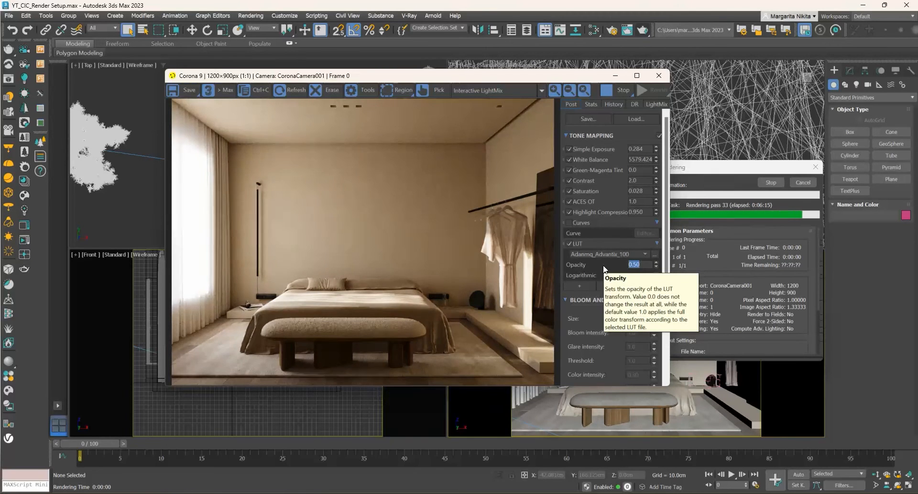
Step: Choose the GroundControl_Grunge LUT and set its opacity to 0.2
left_click(641, 254)
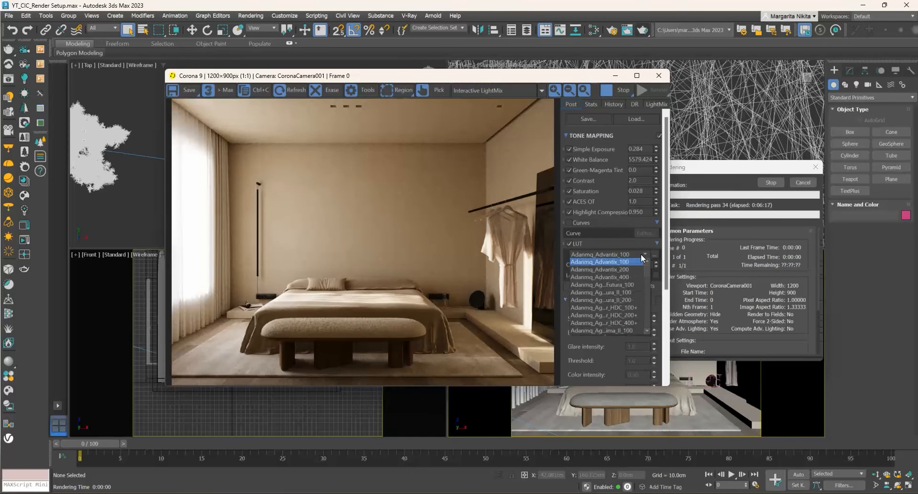
scroll(645, 275, "down", 2)
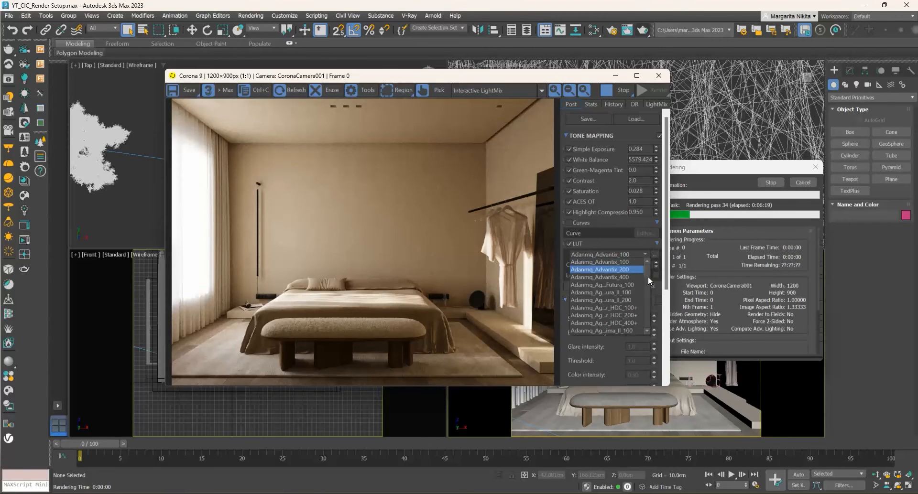
left_click_drag(644, 272, 654, 306)
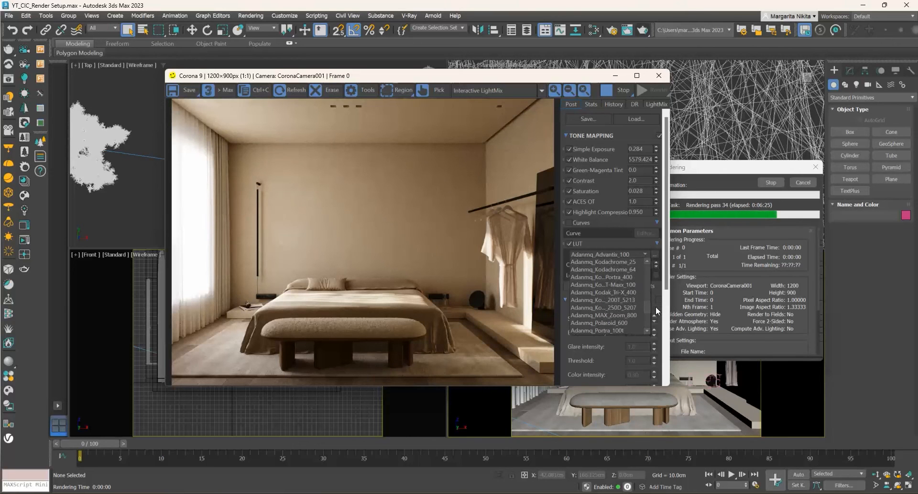
left_click_drag(655, 306, 656, 314)
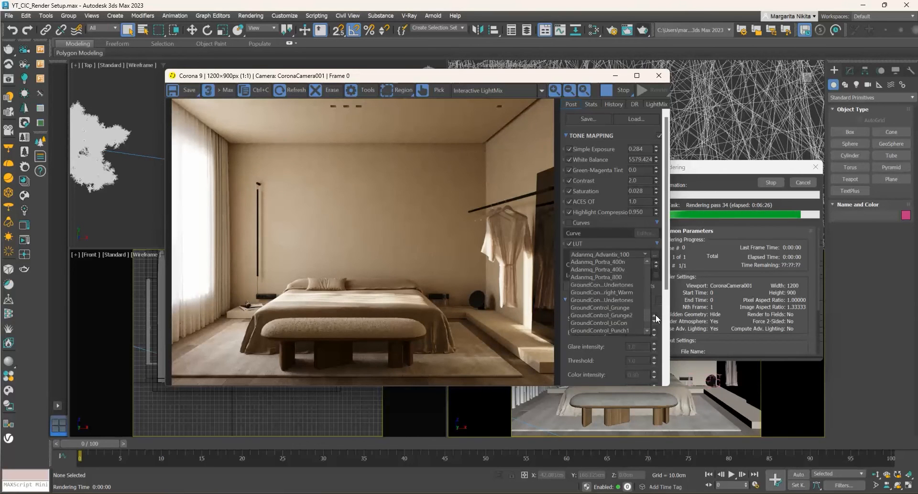
left_click(615, 305)
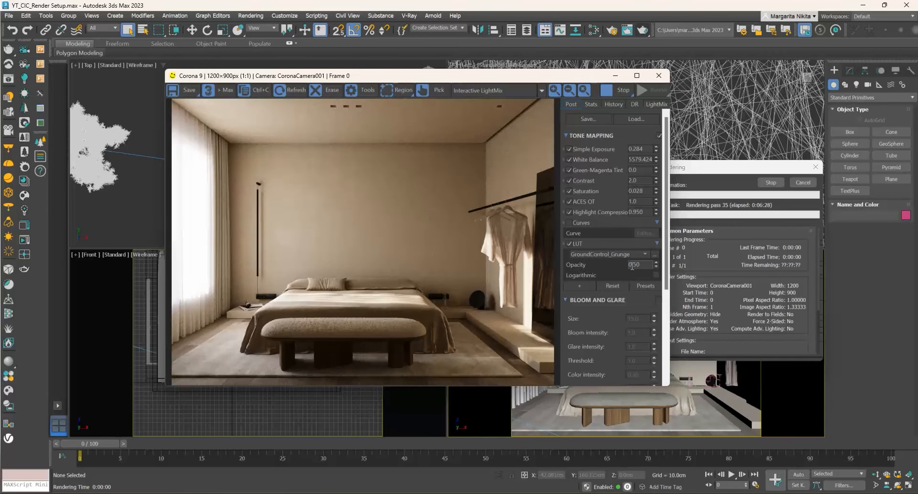
type("0.2")
key("Return")
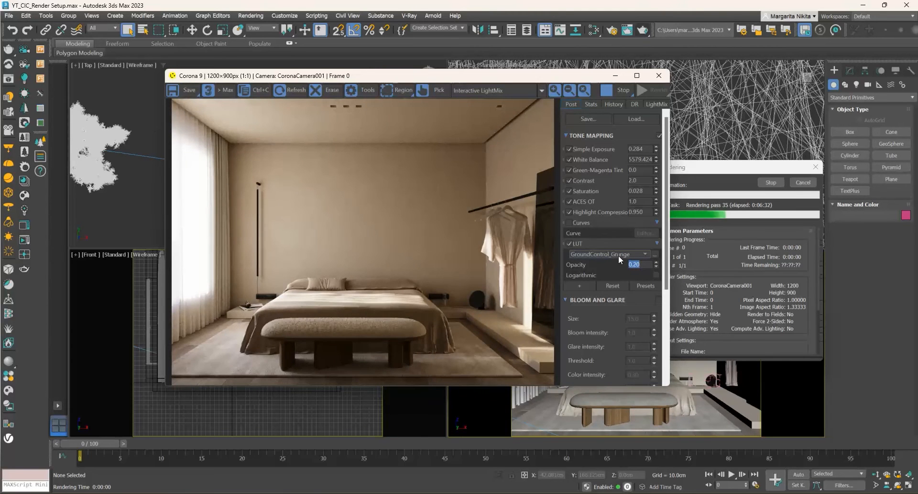
Step: Compare the render with and without tone mapping, leaving tone mapping enabled
left_click(659, 136)
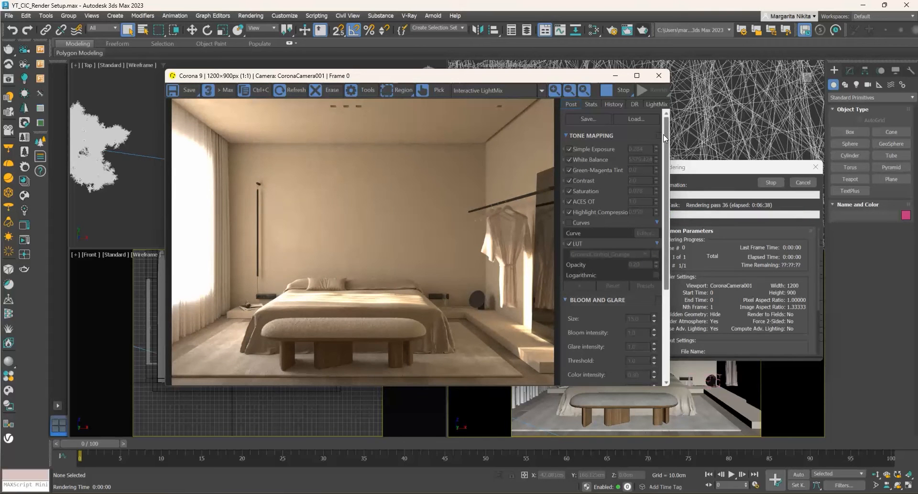
left_click(659, 137)
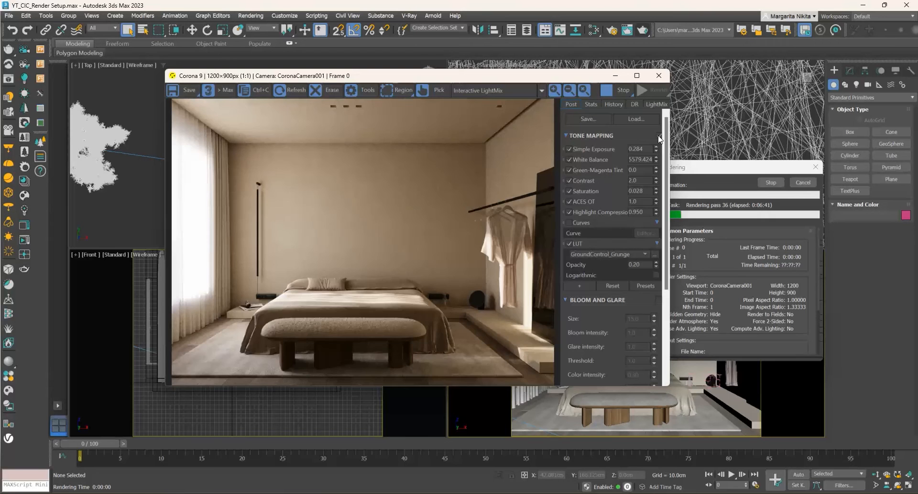
left_click(659, 137)
left_click(660, 136)
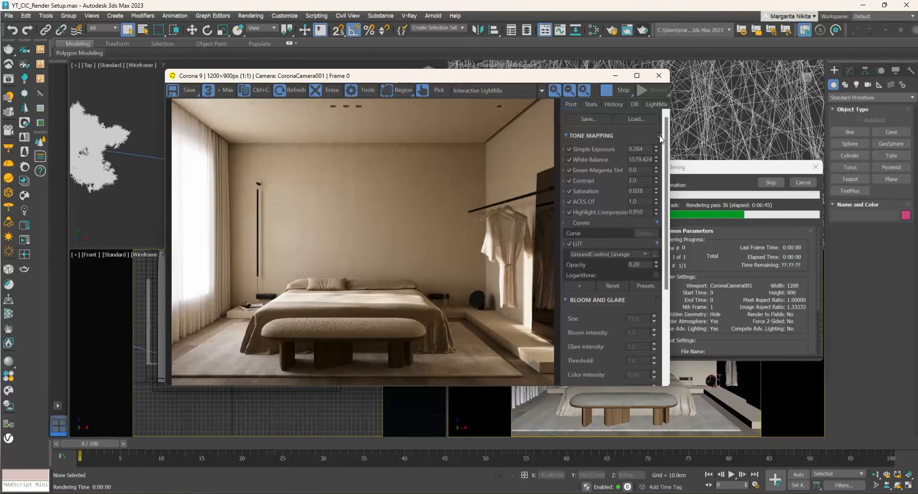
left_click(660, 137)
left_click(659, 137)
Step: Enable Bloom and Glare for the render
left_click(658, 301)
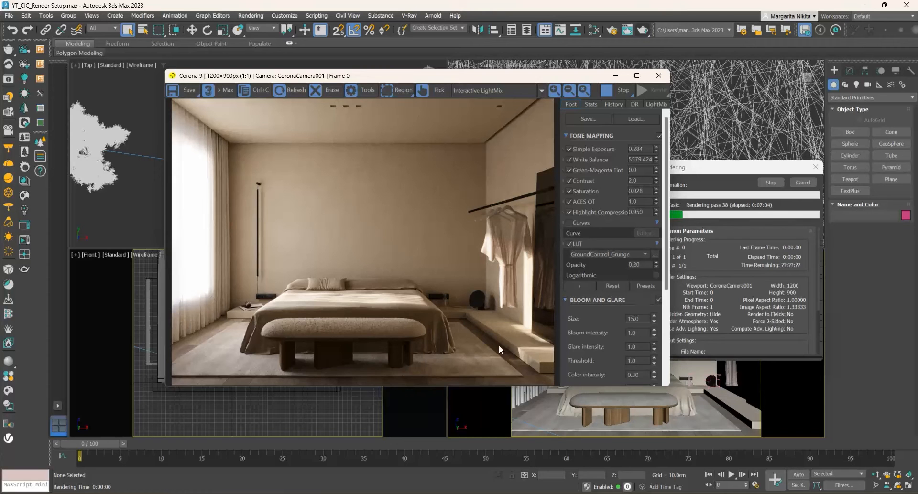
Step: Try a bloom intensity of 15 on the render, and settle on a bloom intensity of 5
left_click_drag(665, 251, 671, 306)
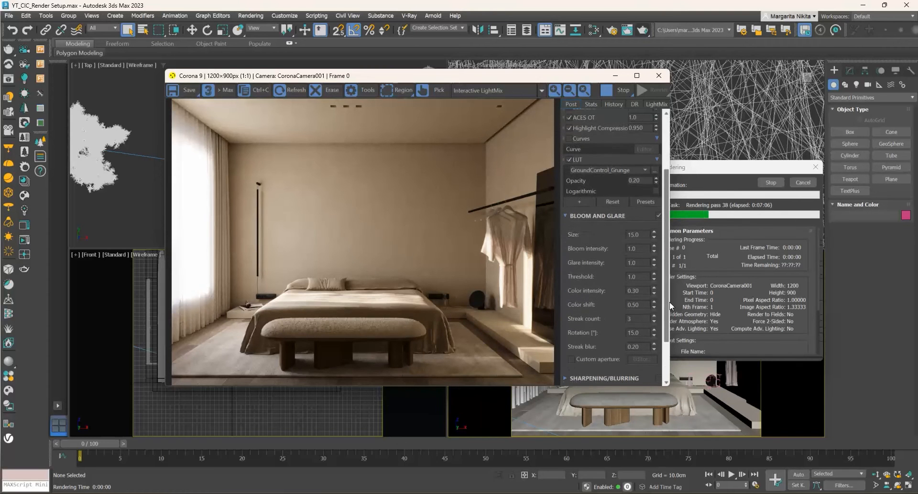
double_click(637, 249)
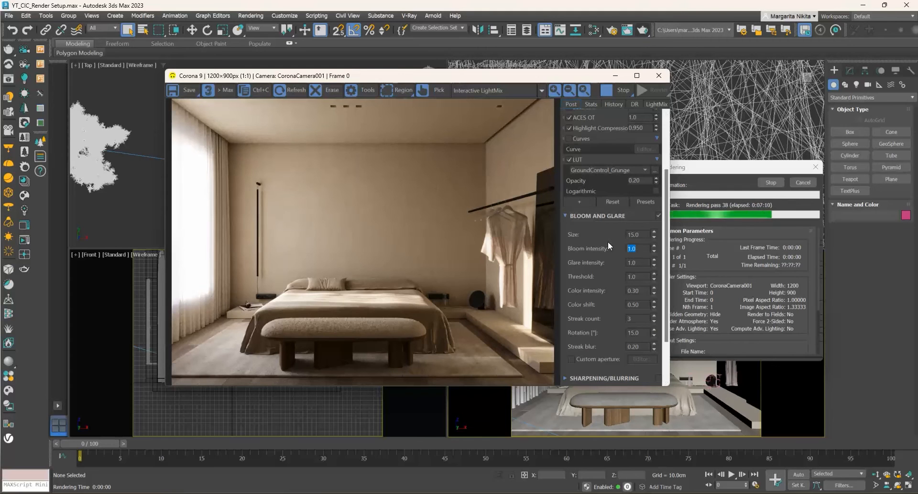
type("15")
key("Return")
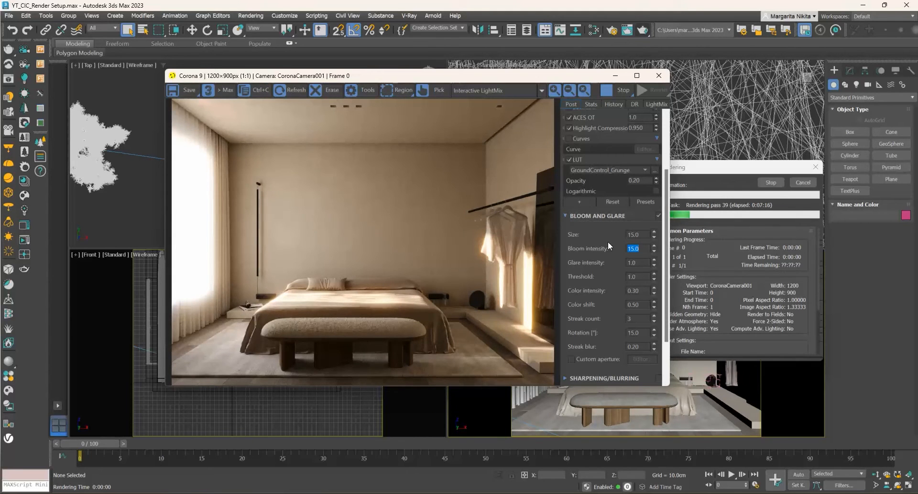
type("5")
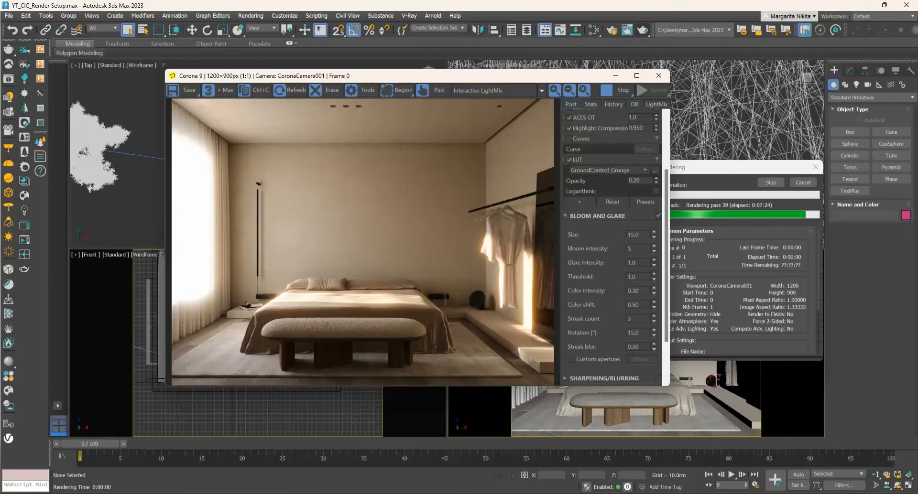
key("Return")
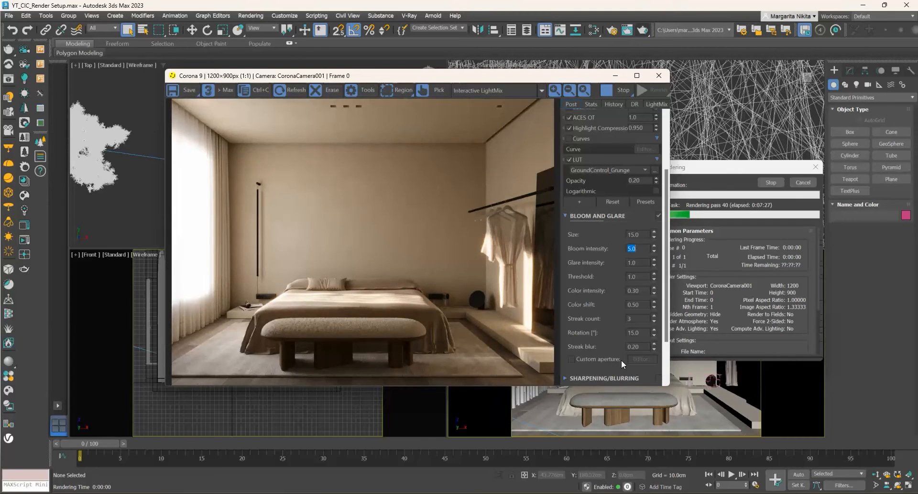
Step: Enable Sharpening/Blurring with a sharpen amount of 2 and a blur radius of 0.5
scroll(663, 366, "down", 2)
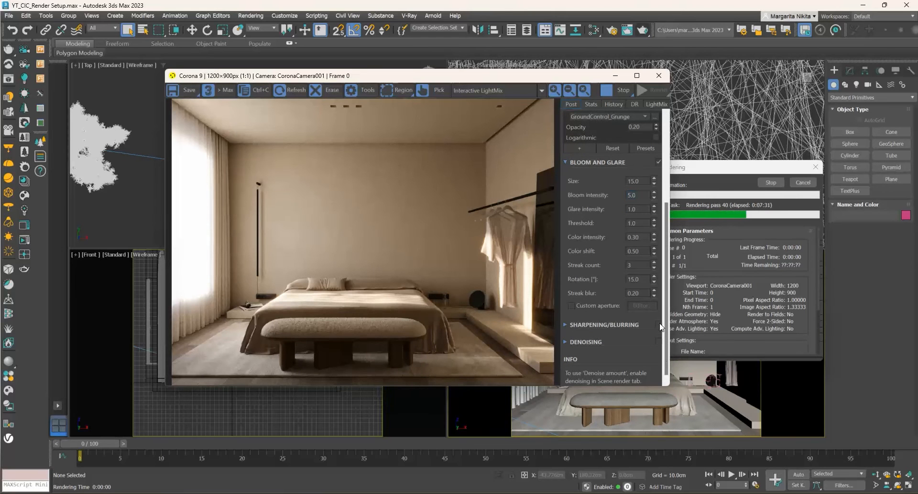
left_click(565, 325)
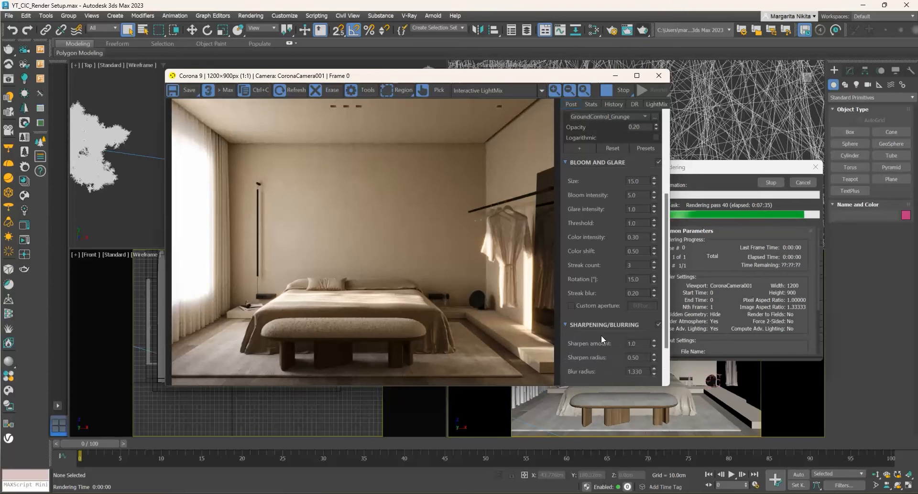
double_click(644, 344)
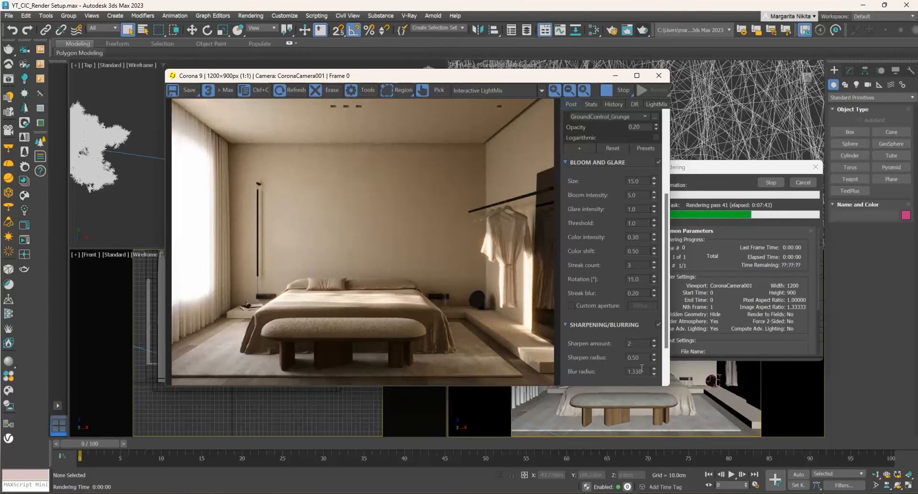
left_click_drag(642, 372, 561, 357)
type("0.5")
key("Return")
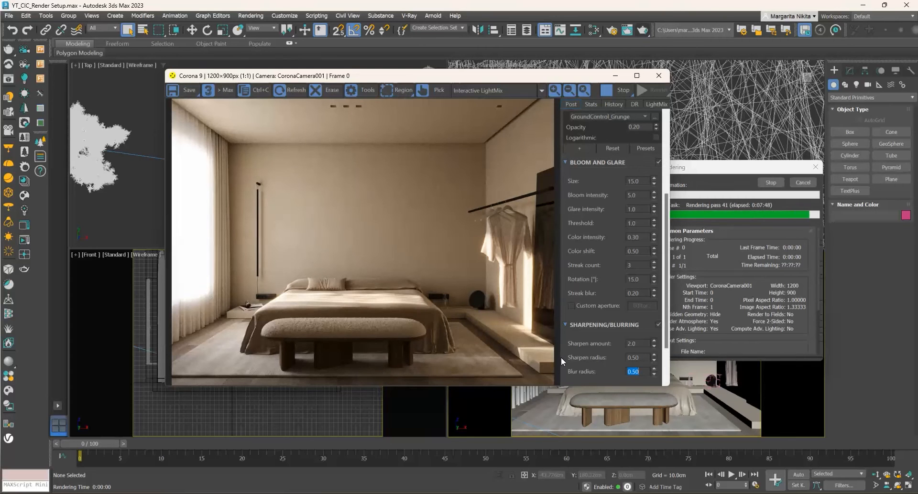
Step: Compare the render with Sharpening/Blurring switched off and with a blur radius of 0, restoring the effect with radius 0.5
left_click(658, 324)
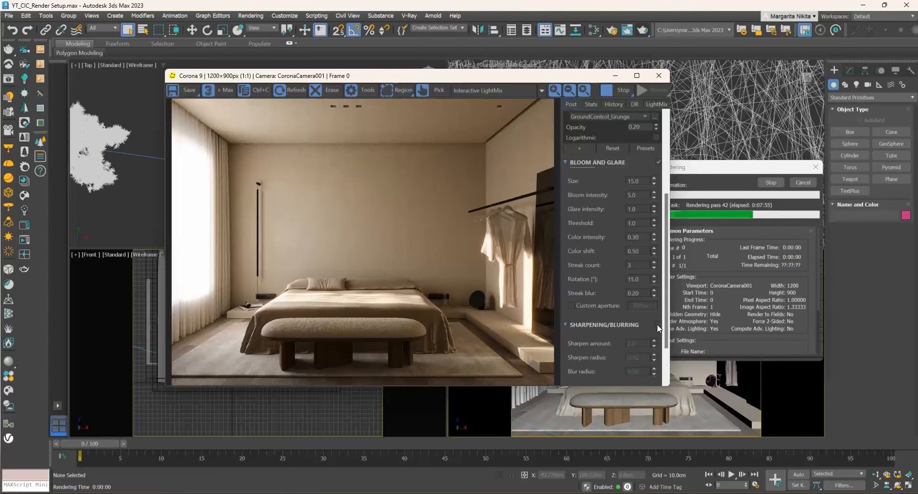
left_click(658, 325)
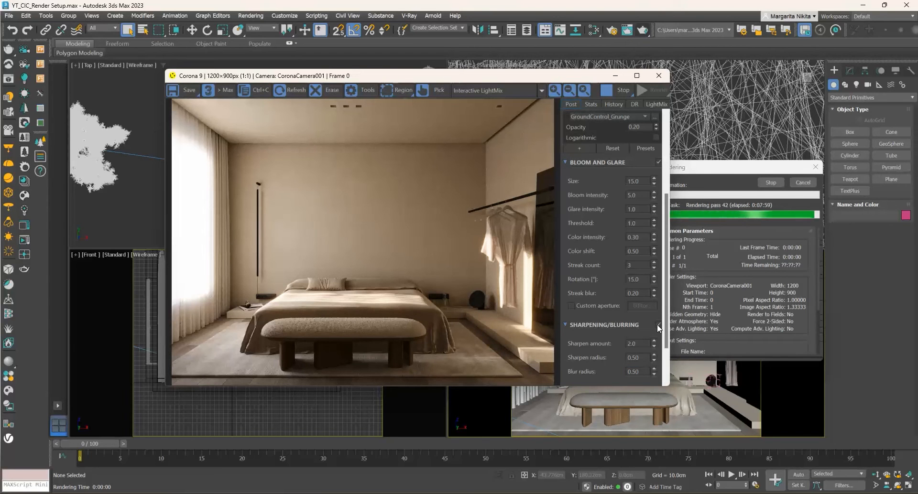
left_click_drag(642, 371, 595, 371)
type("0")
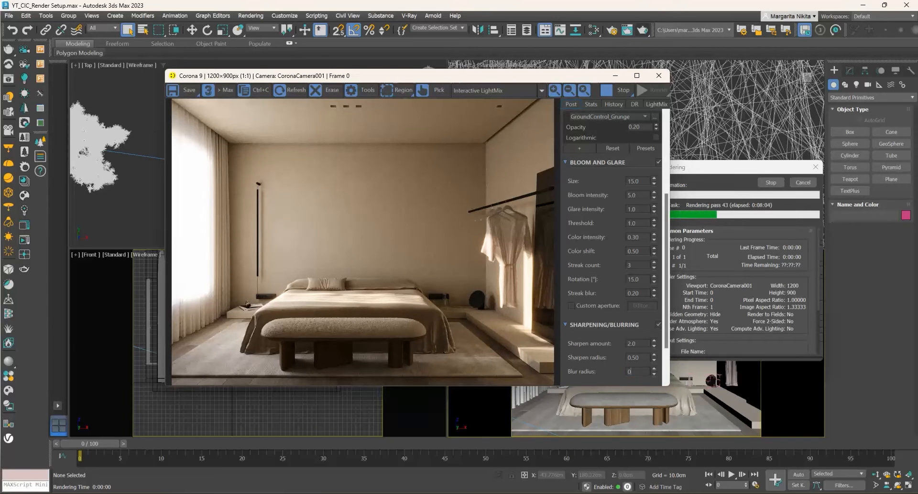
key("Return")
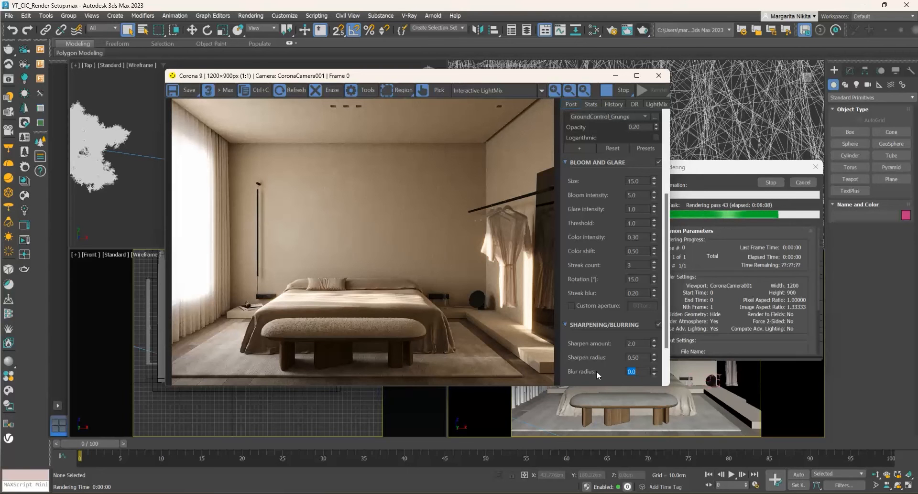
type("0.5")
key("Return")
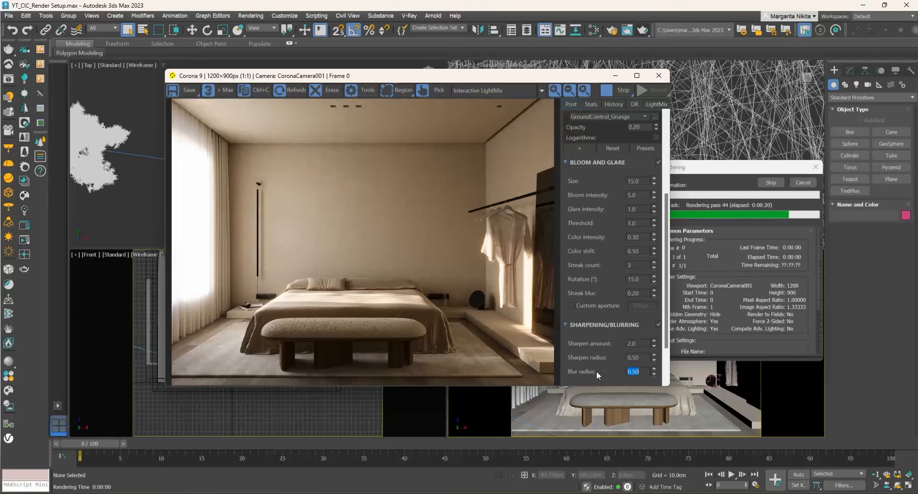
Step: Cancel the running render and set the scene's denoising mode to Corona High Quality in the render setup
scroll(595, 371, "down", 3)
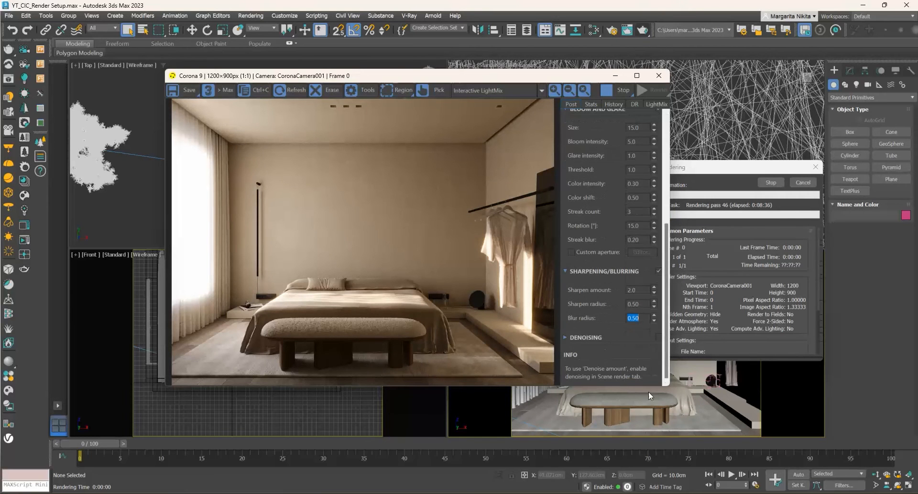
left_click(658, 337)
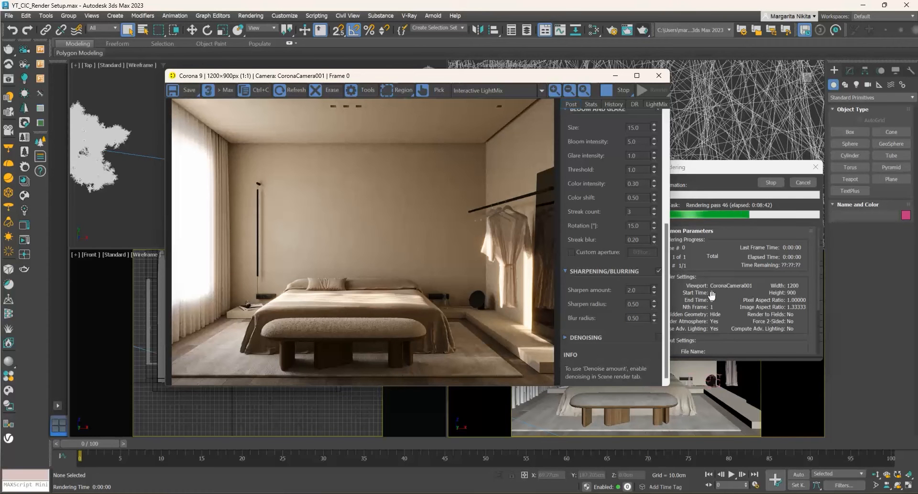
left_click(803, 183)
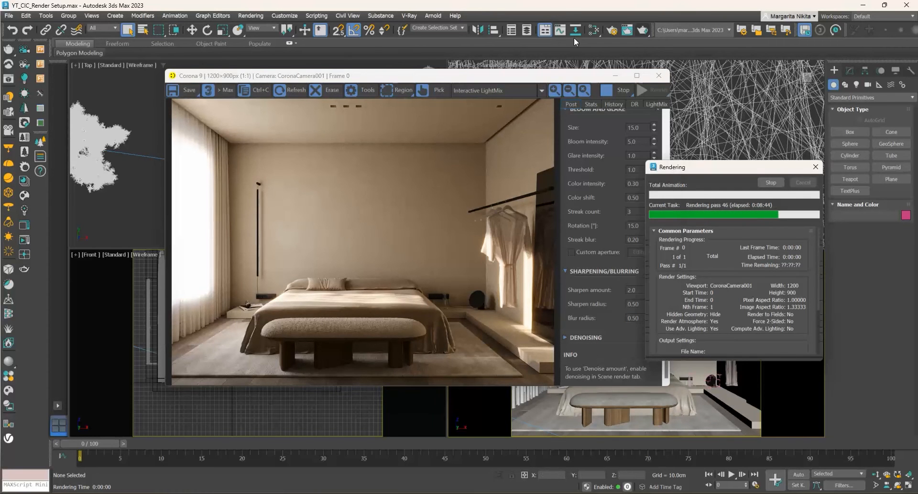
left_click(612, 30)
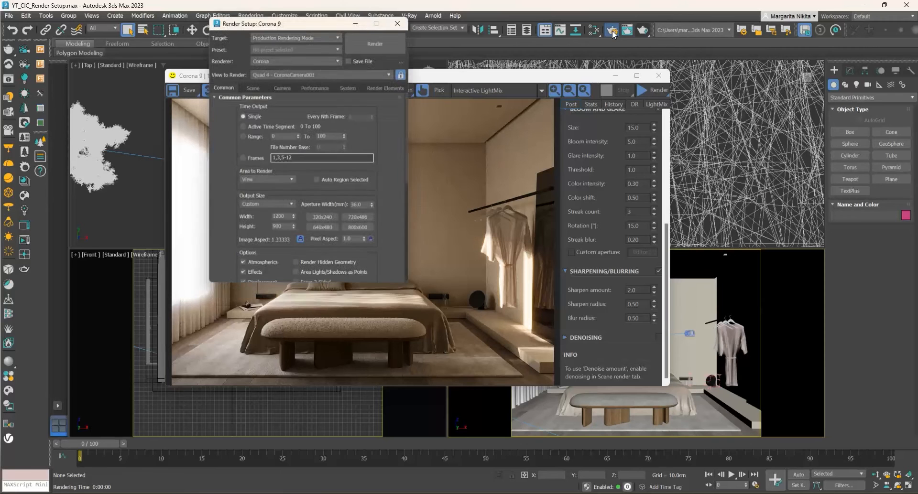
left_click(250, 84)
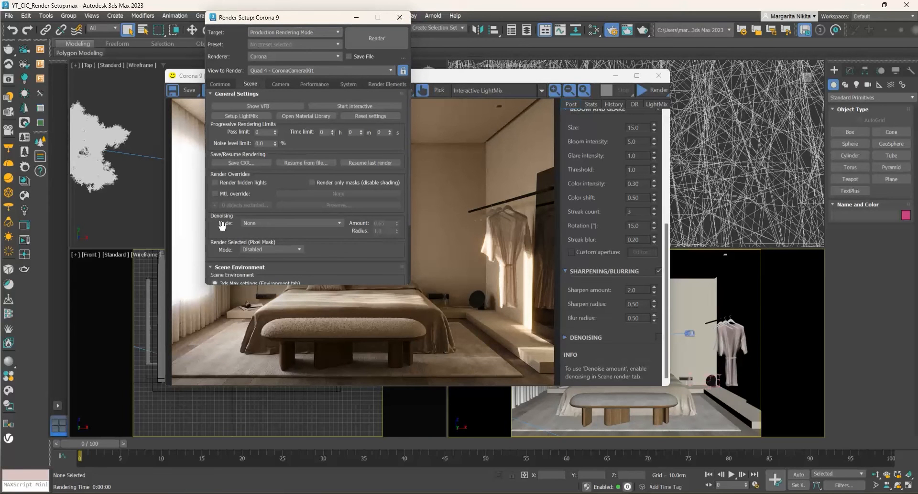
left_click(340, 223)
left_click(285, 251)
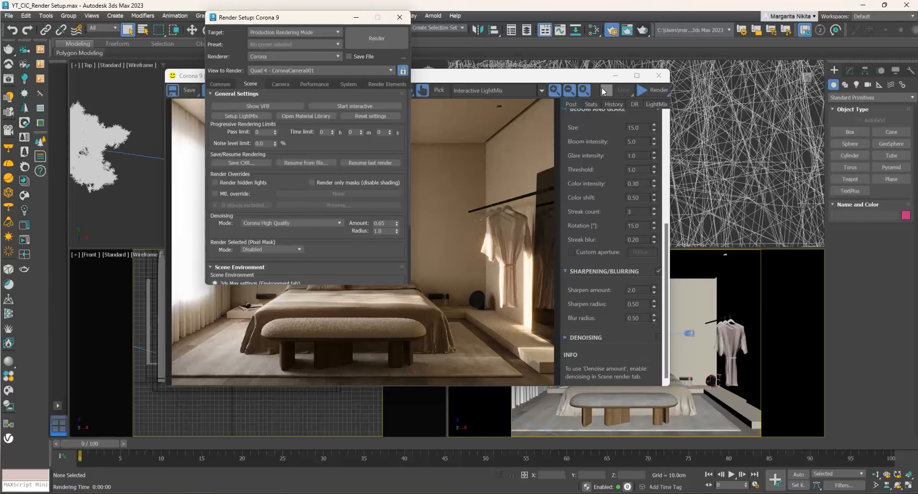
Step: Render the scene again with denoising, enlarge the frame buffer window and stop the render after about 36 passes
left_click(661, 90)
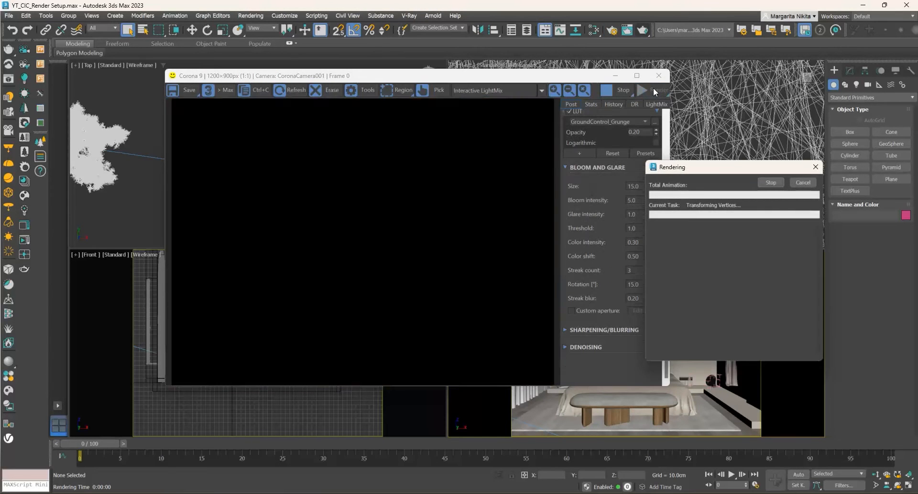
left_click_drag(669, 385, 700, 407)
left_click_drag(700, 407, 698, 406)
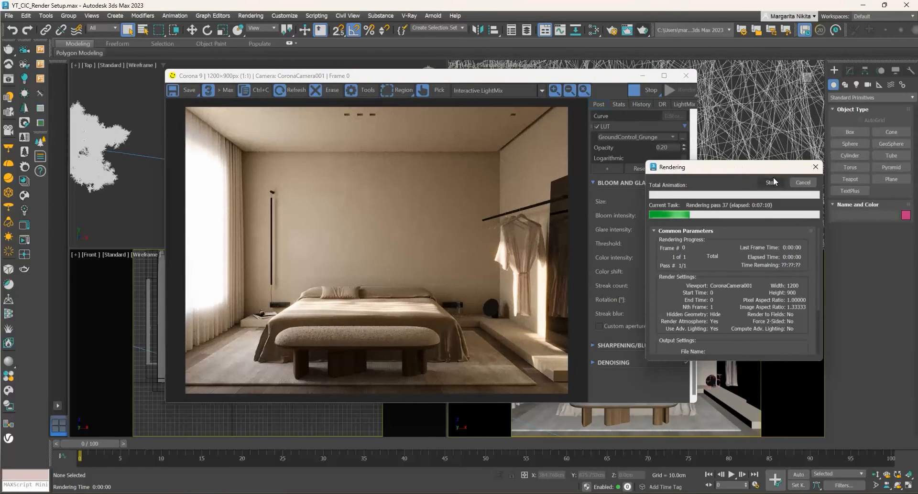
left_click(773, 181)
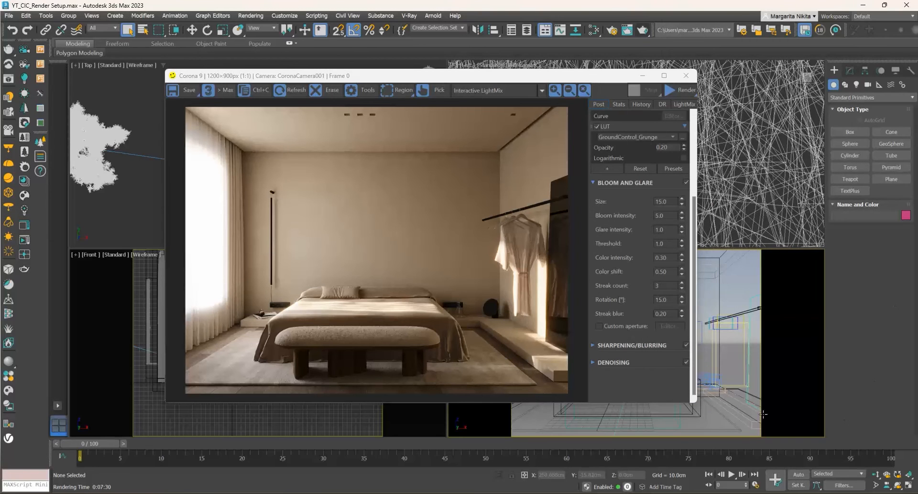
Step: Compare the render close up with and without denoising, and check the noise level in the render statistics
left_click(687, 363)
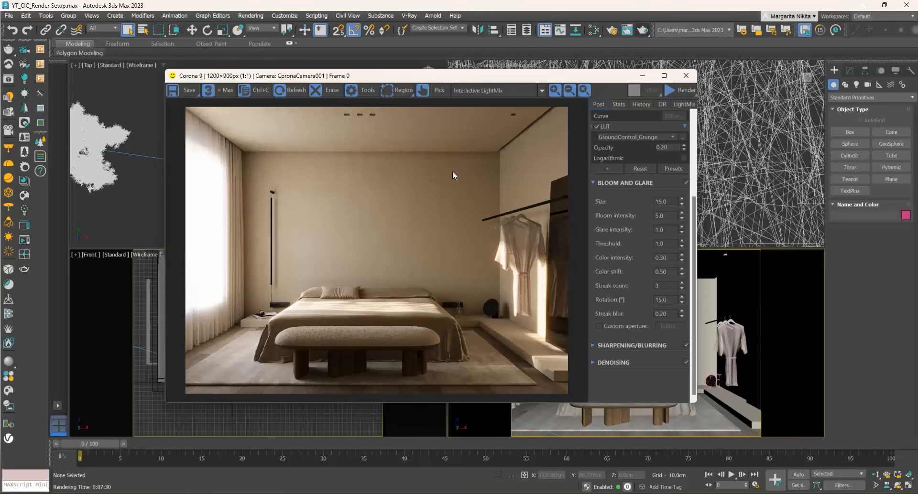
scroll(476, 138, "up", 1)
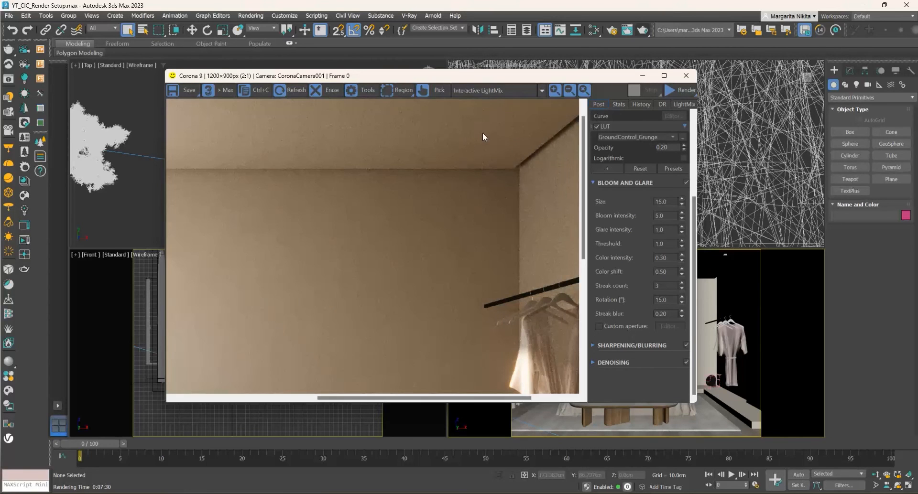
left_click(686, 362)
scroll(479, 226, "down", 2)
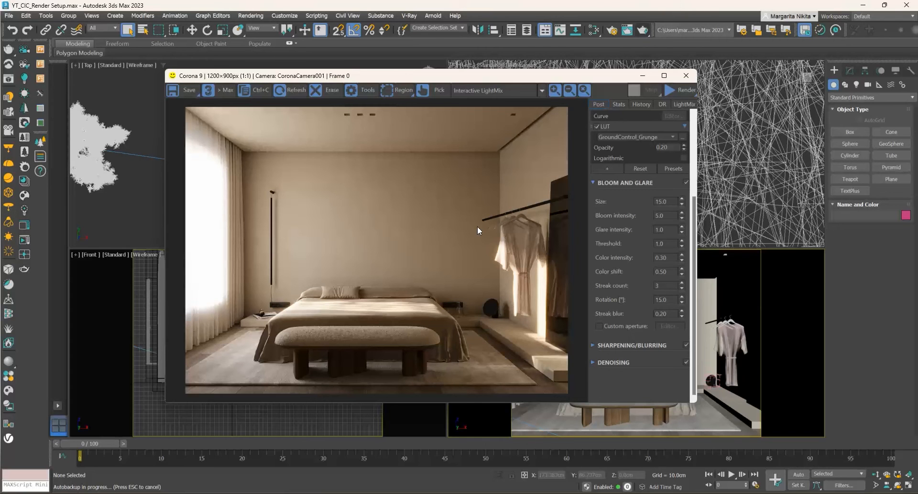
left_click(620, 105)
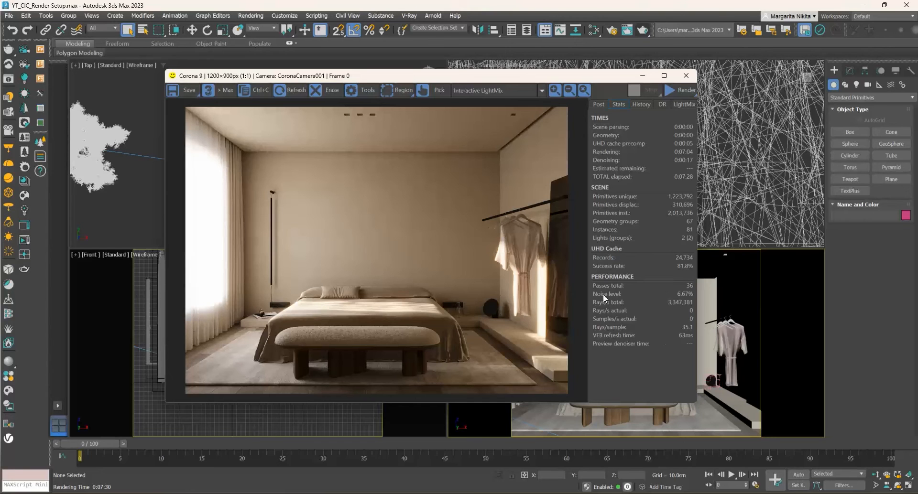
mouse_move(688, 295)
Step: Store the current render in the frame buffer history
left_click(647, 104)
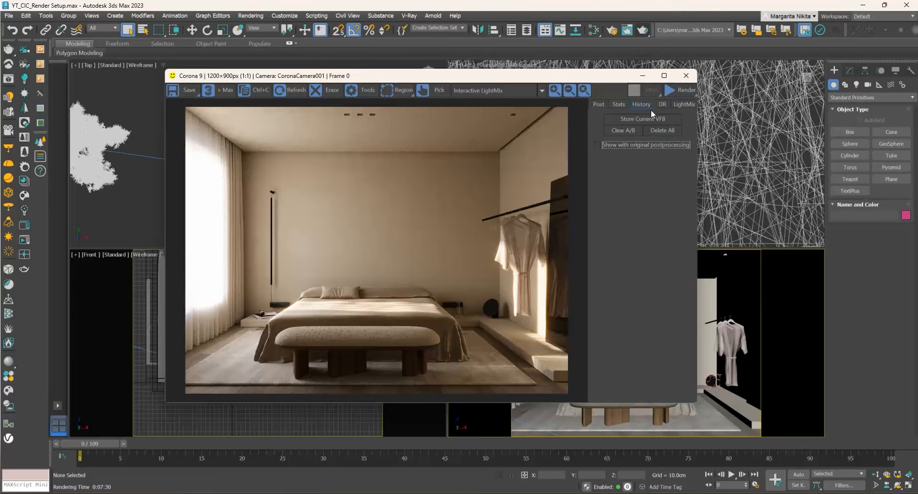
left_click(641, 118)
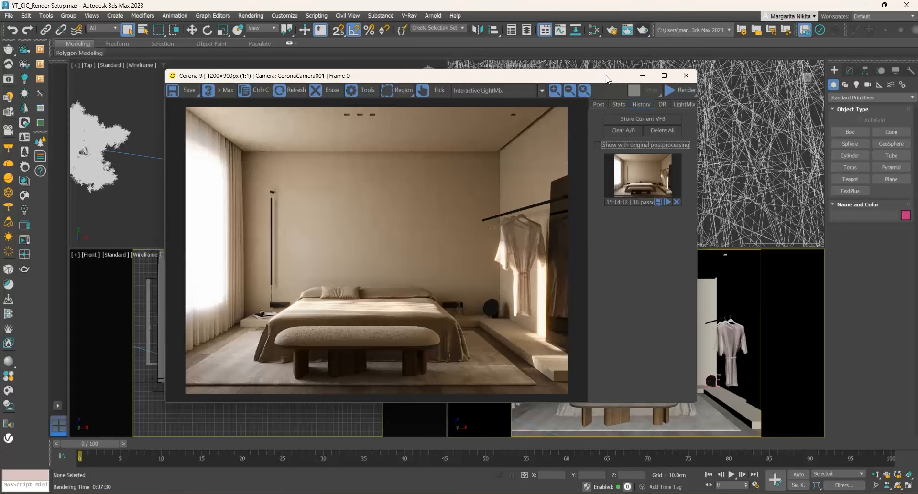
Step: Move the frame buffer clear of the camera view, hide the bench in front of the bed and render the scene again
left_click_drag(607, 78, 462, 87)
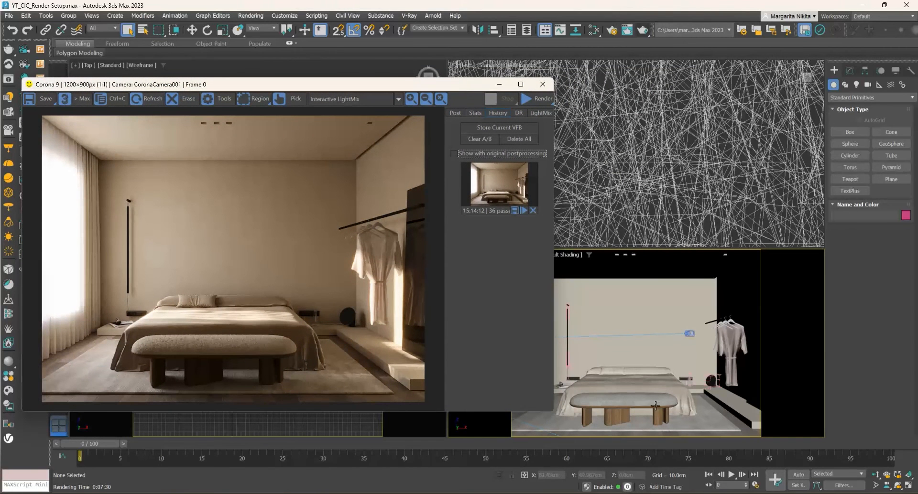
left_click(635, 403)
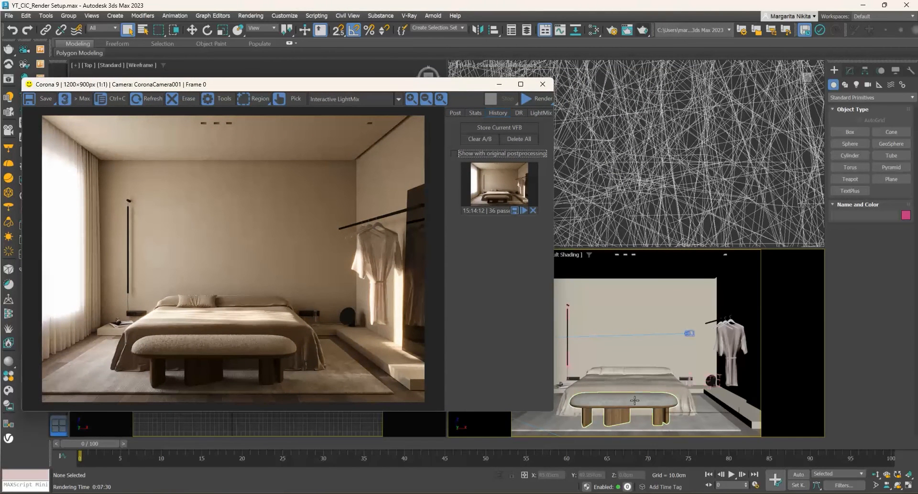
right_click(634, 349)
left_click(650, 310)
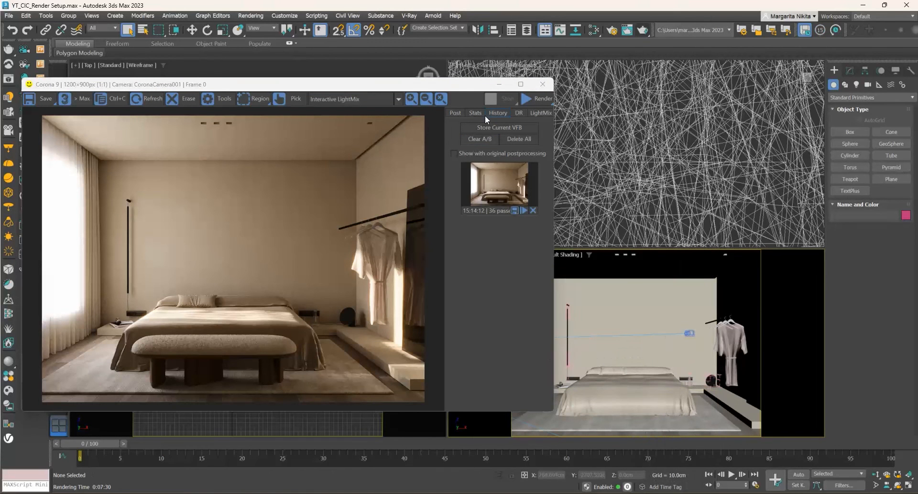
left_click(539, 99)
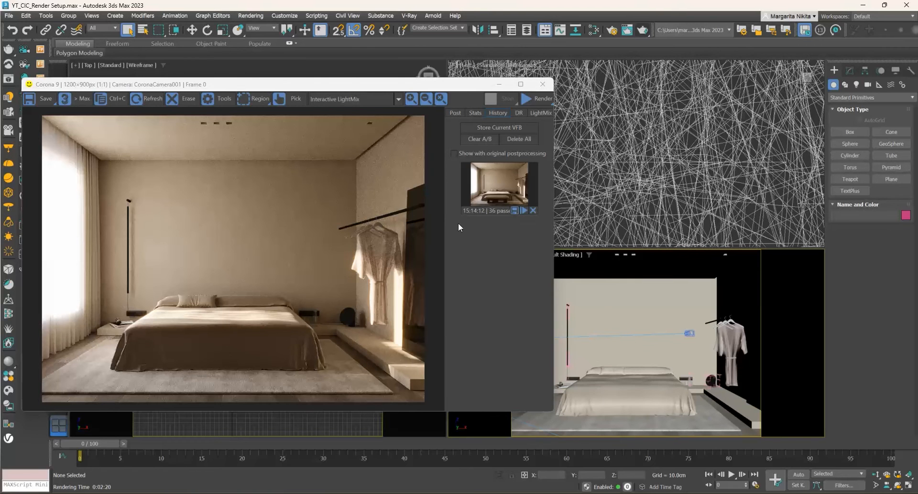
Step: Store the render without the bench in the history and compare it side by side with the 36-pass version
left_click(484, 128)
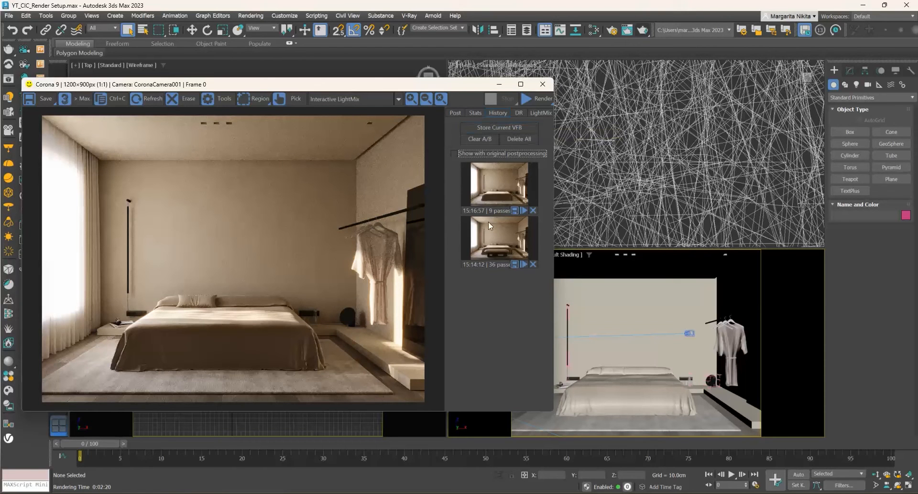
left_click(475, 168)
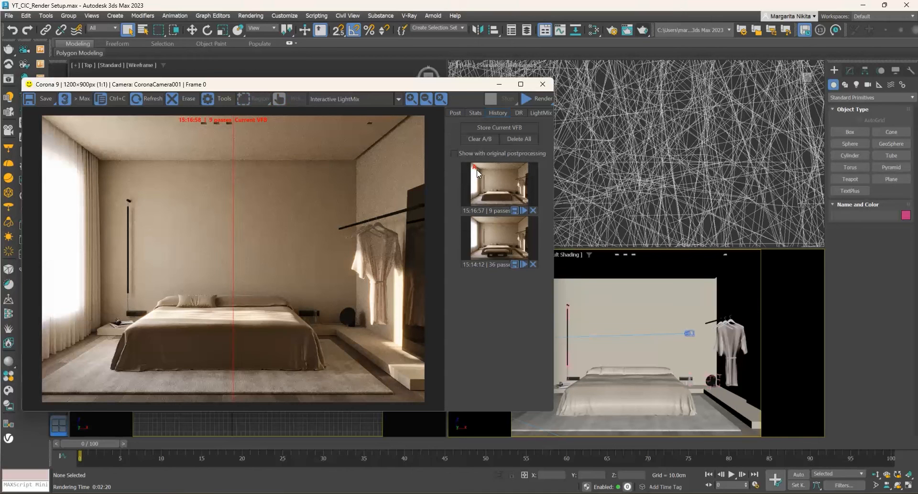
left_click(522, 220)
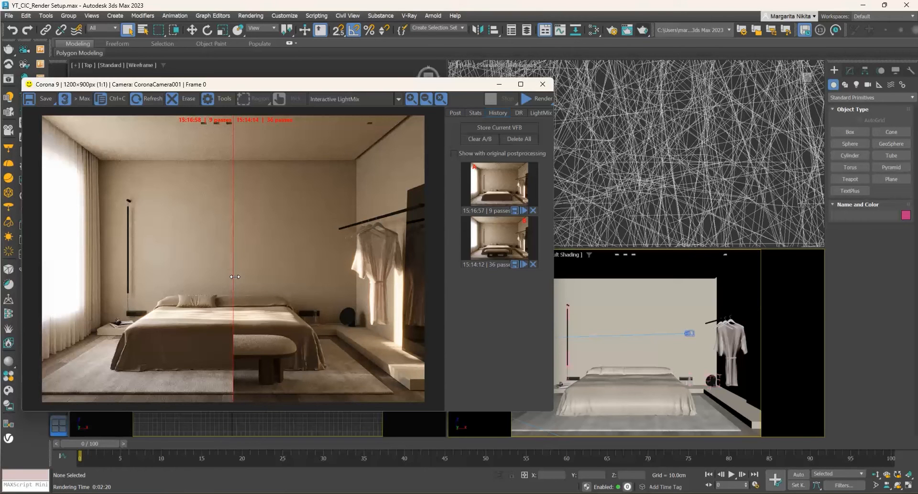
left_click_drag(235, 277, 335, 256)
left_click_drag(239, 259, 225, 259)
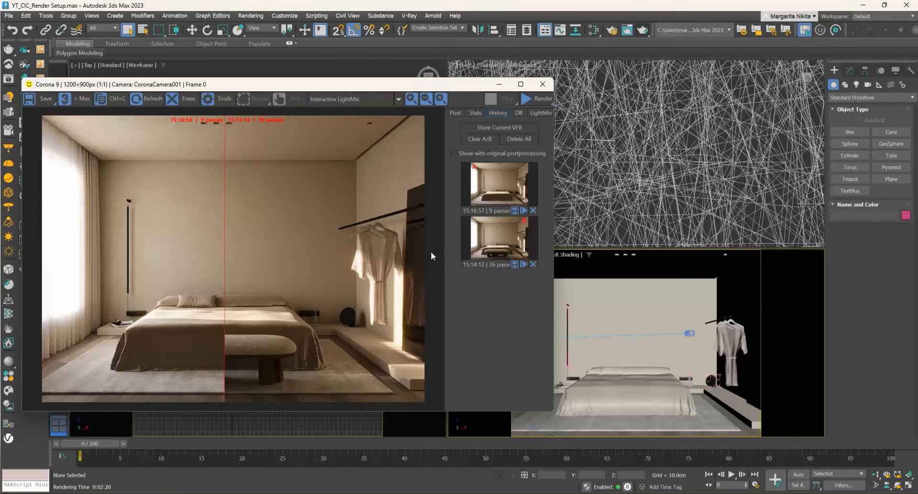
Step: Remove both stored snapshots from the render history
left_click(534, 211)
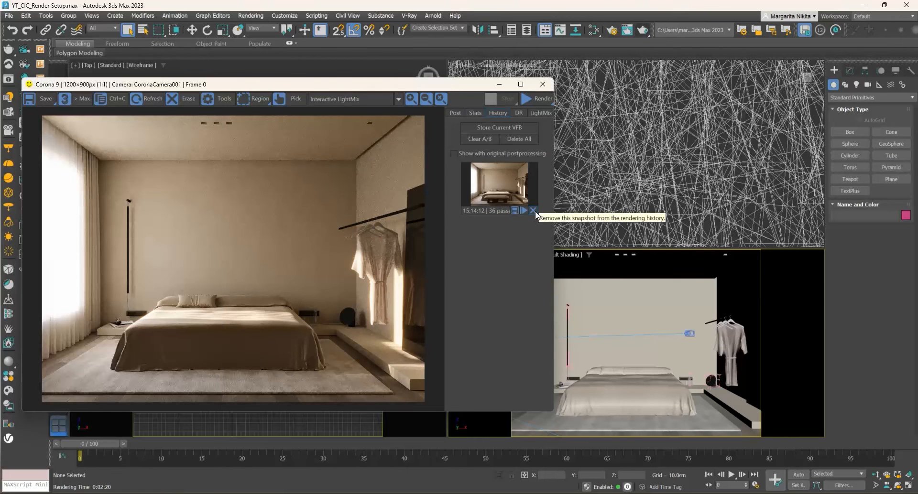
left_click(533, 211)
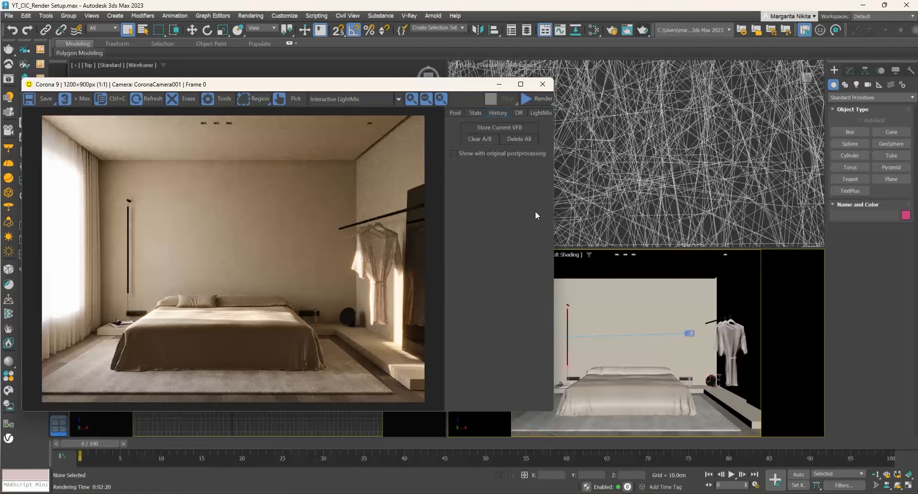
Step: Close the frame buffer, unhide all objects in the scene and render it again
left_click(543, 84)
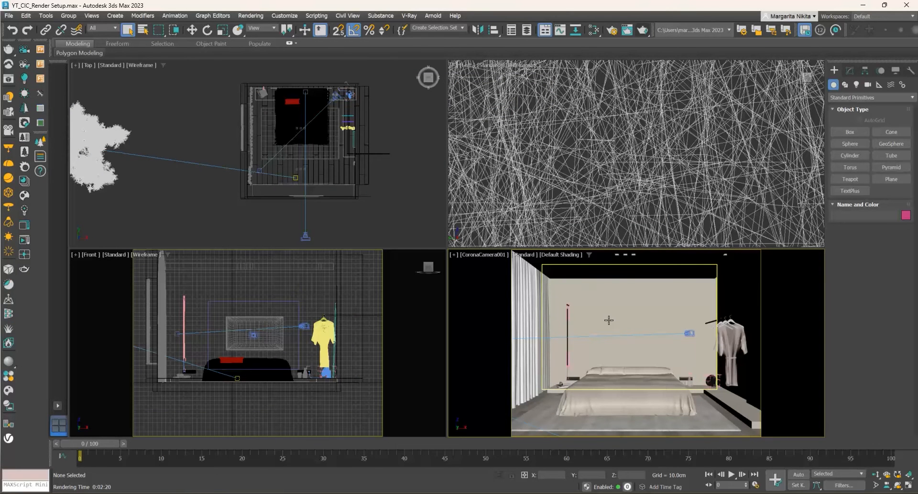
right_click(609, 320)
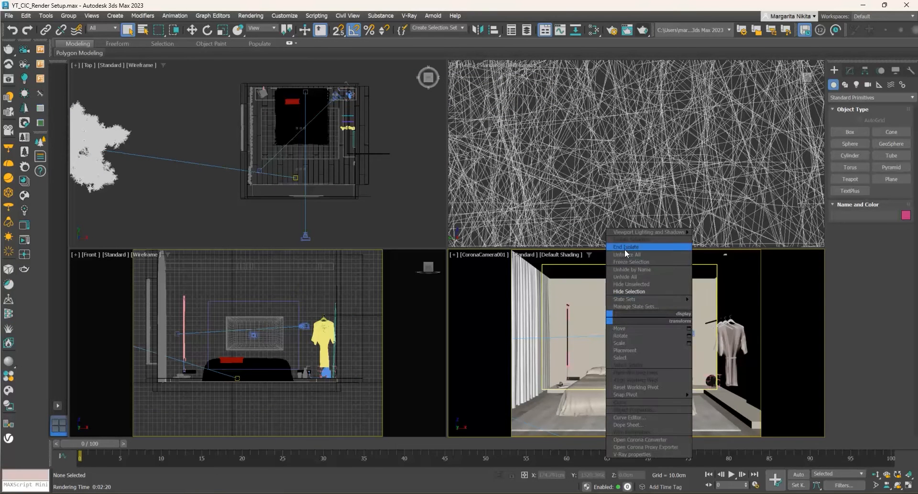
left_click(637, 277)
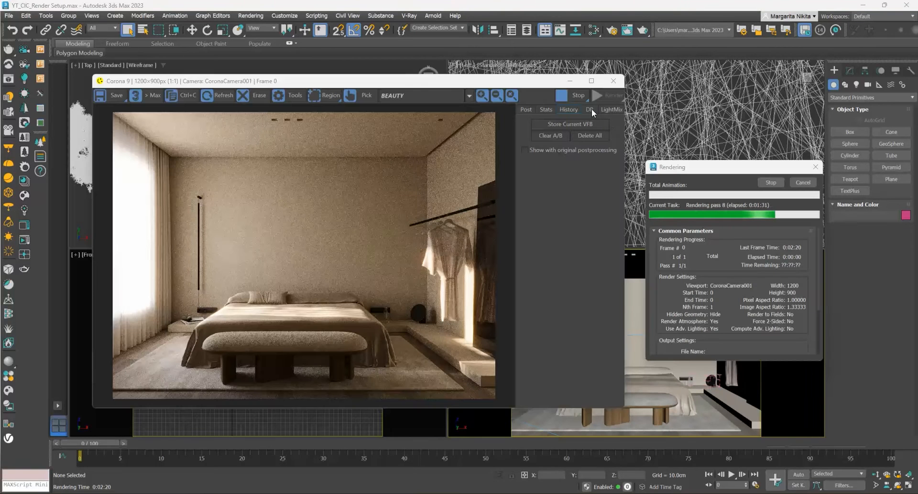
Step: Check the distributed rendering and LightMix status, and generate a LightMix setup separated by Instanced Lights and included in denoising
left_click(592, 108)
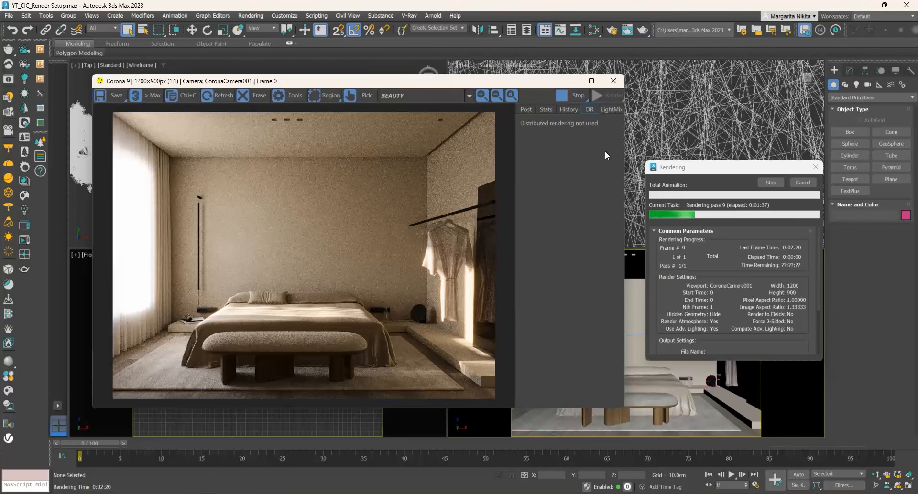
left_click(608, 109)
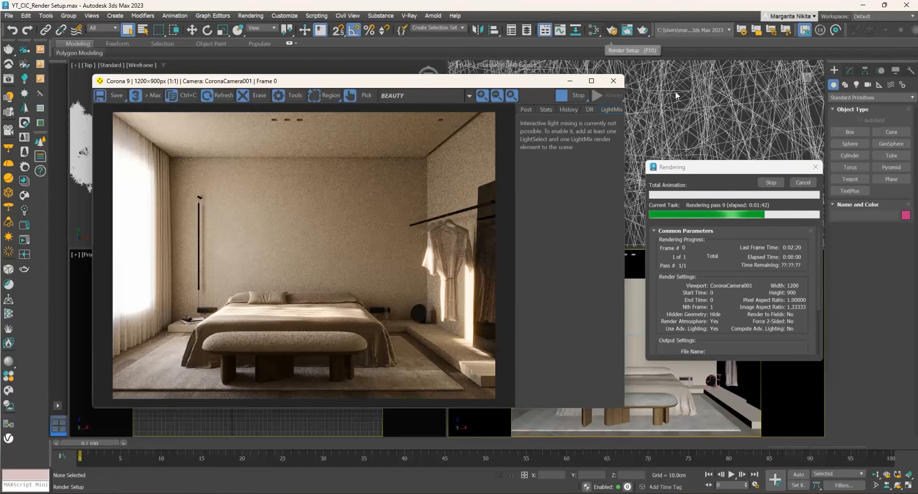
left_click(612, 31)
left_click(254, 83)
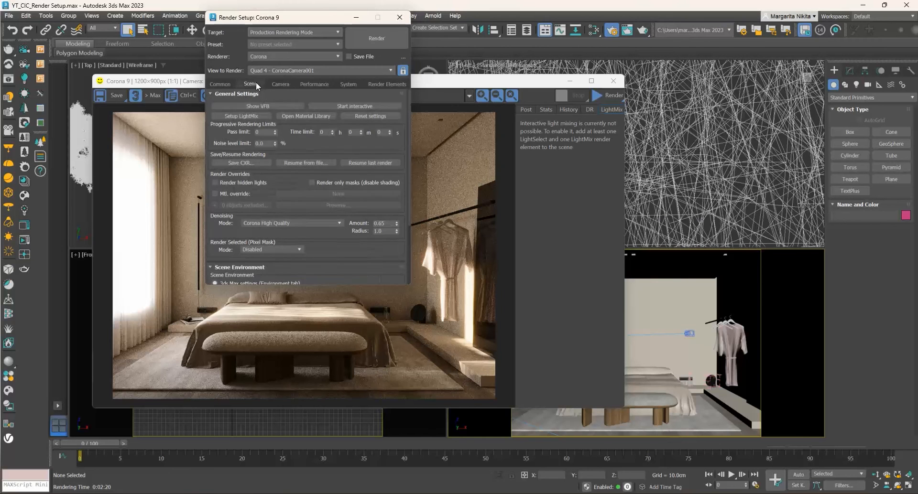
left_click(244, 118)
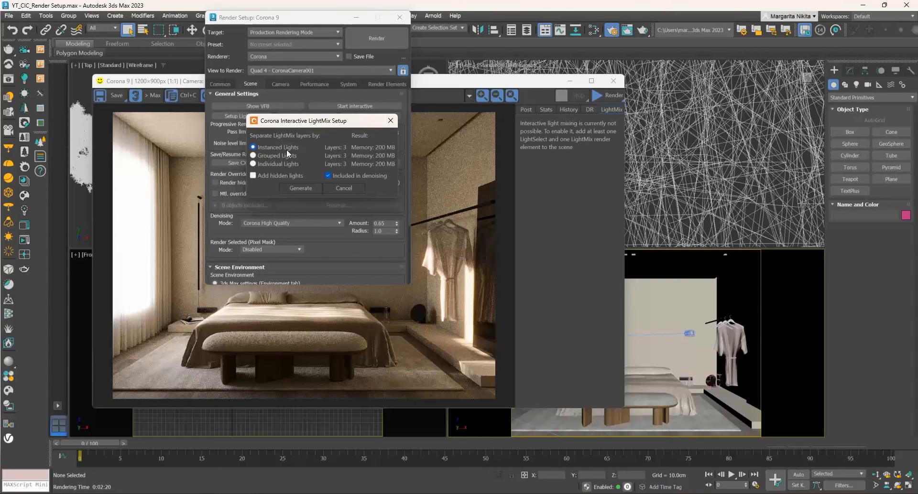
left_click(308, 188)
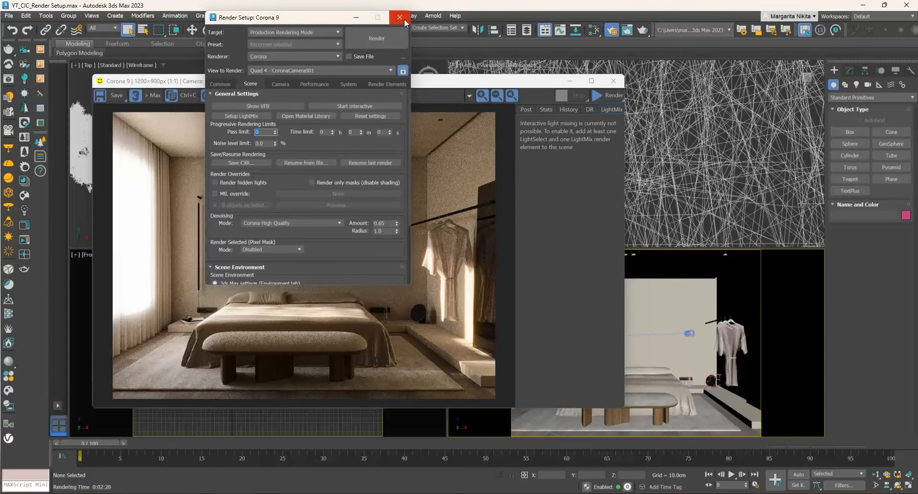
Step: Render the scene with the LightMix layers and preview the image with the CoronaSun001 layer switched off and on
left_click(392, 34)
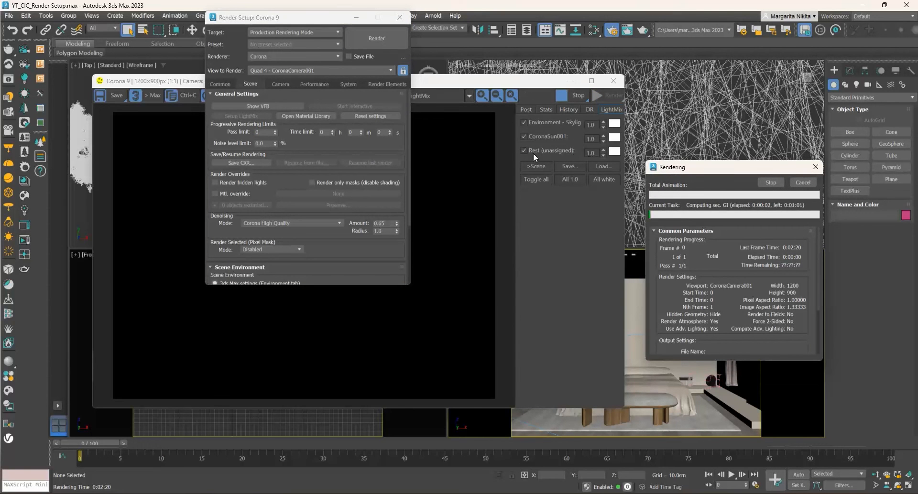
left_click(522, 84)
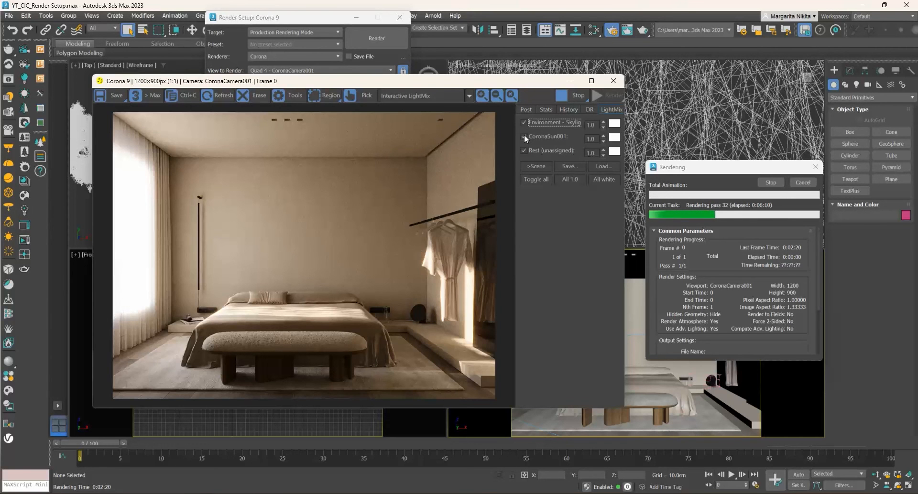
left_click(524, 136)
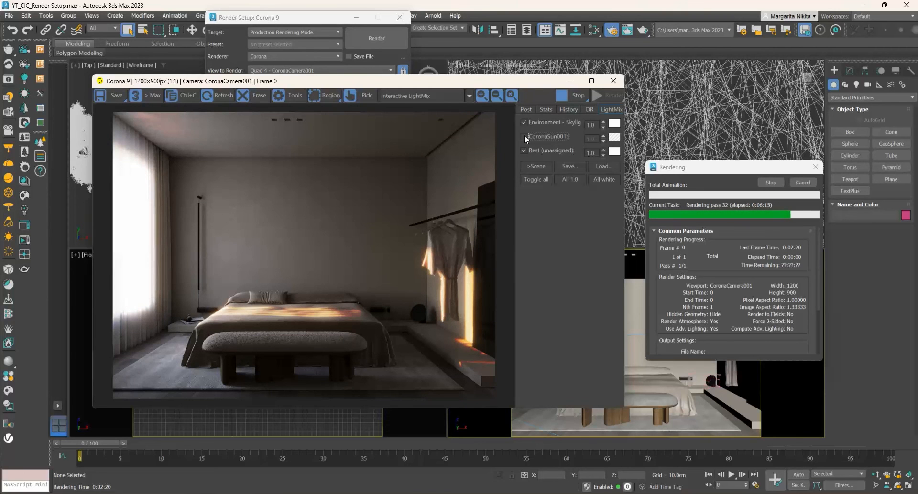
left_click(524, 136)
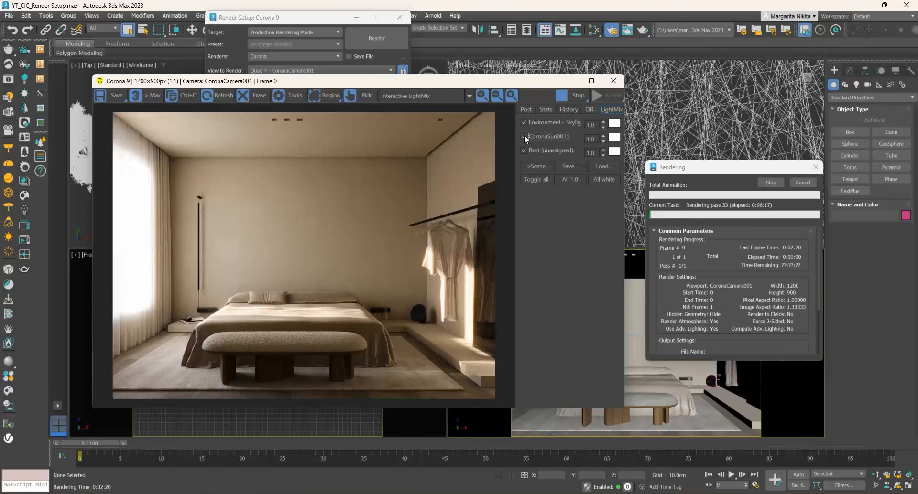
Step: Set the CoronaSun001 layer's intensity in the LightMix to 0.5
double_click(592, 139)
type("0.5")
key("Return")
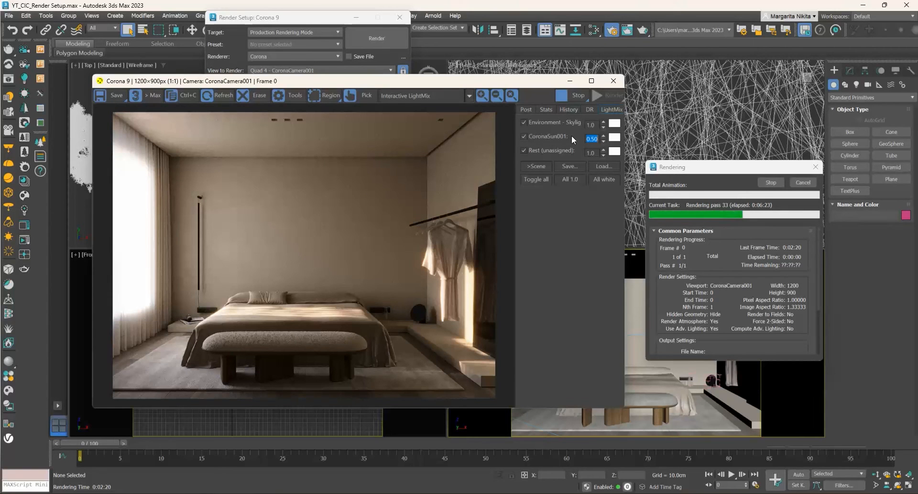
Step: Try an orange tint for the CoronaSun001 layer and set its light color to light grey D8D8D8
left_click(615, 138)
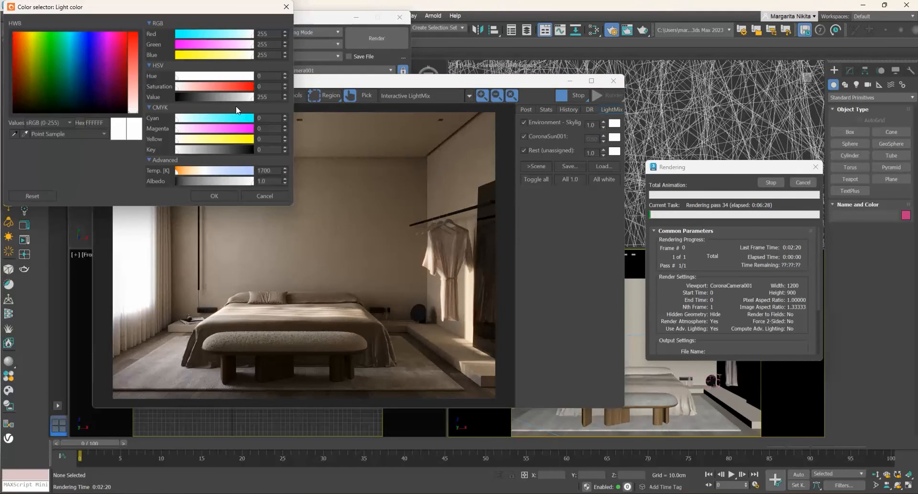
left_click(28, 55)
left_click_drag(134, 64, 136, 40)
left_click(25, 44)
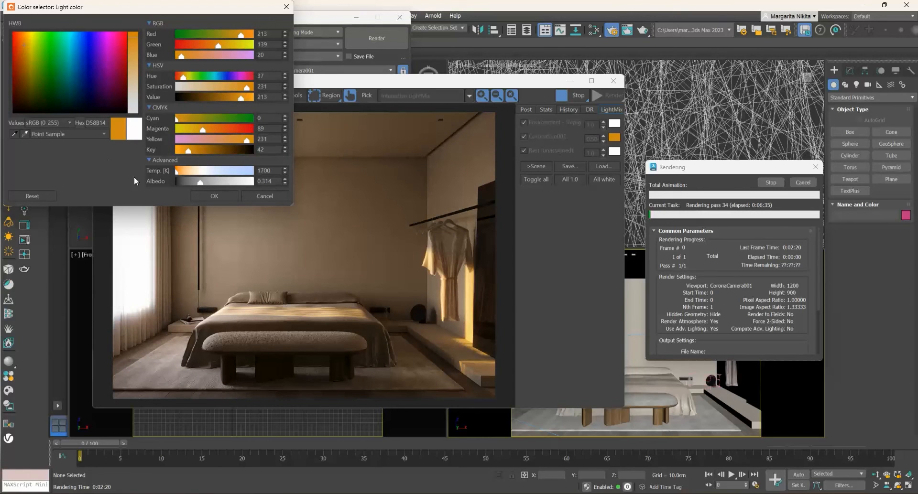
left_click(136, 111)
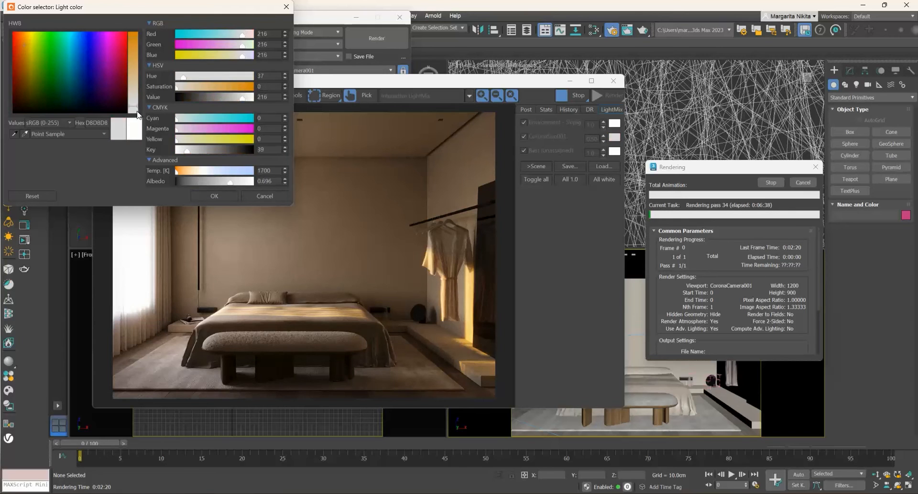
left_click(213, 195)
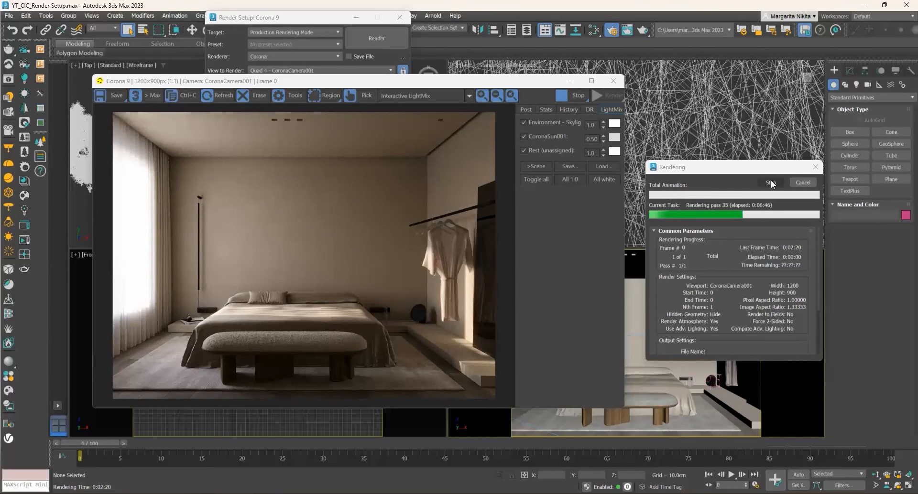
Step: Stop the render and close the frame buffer and the render setup
left_click(802, 182)
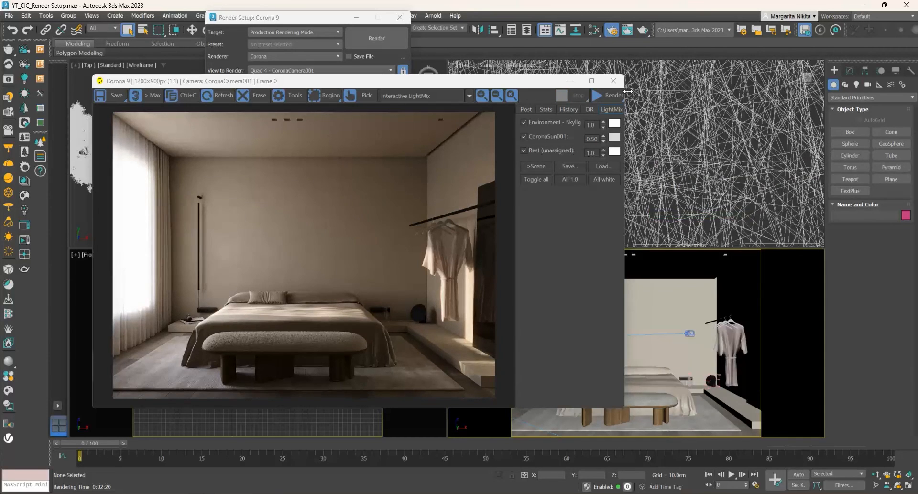
left_click(614, 81)
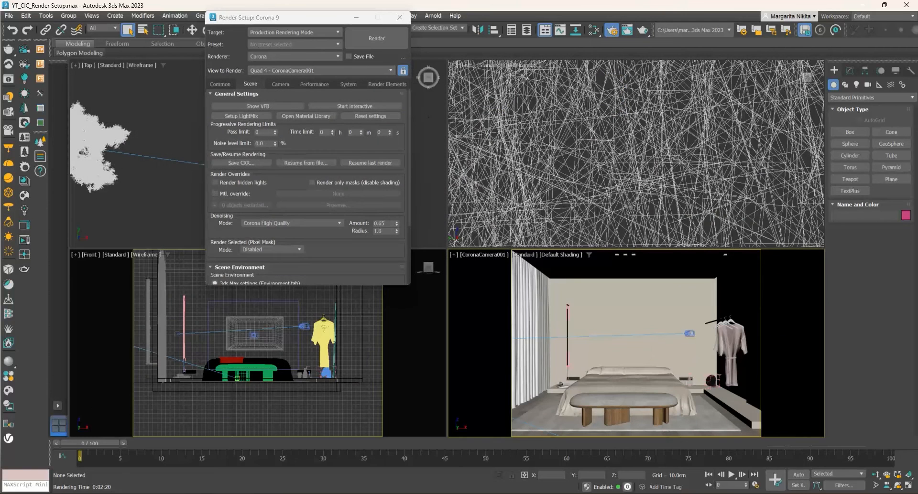
left_click(383, 42)
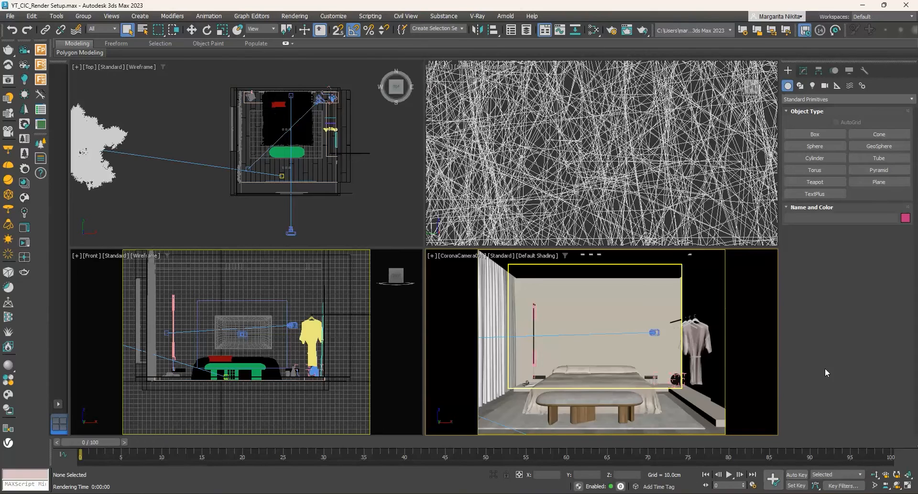
Step: Set the progressive rendering limits in the render setup to a time of 5 minutes and a noise level of 3.0%
left_click(611, 30)
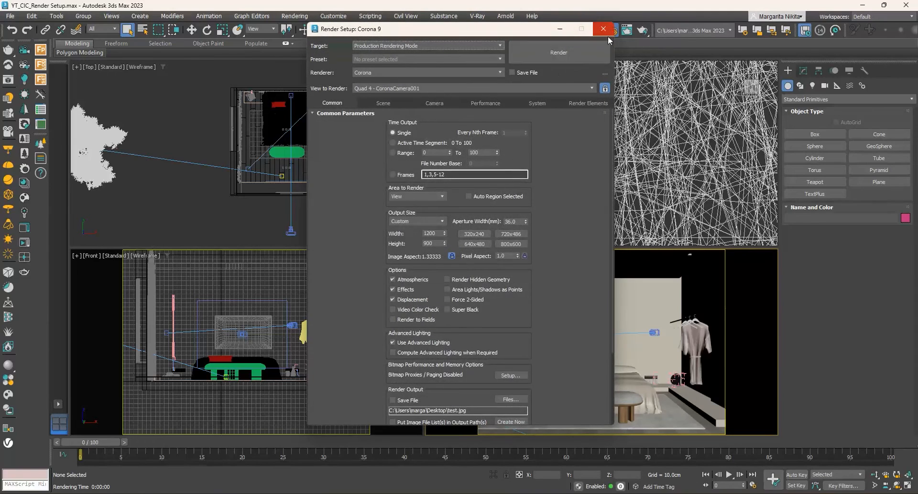
left_click(396, 104)
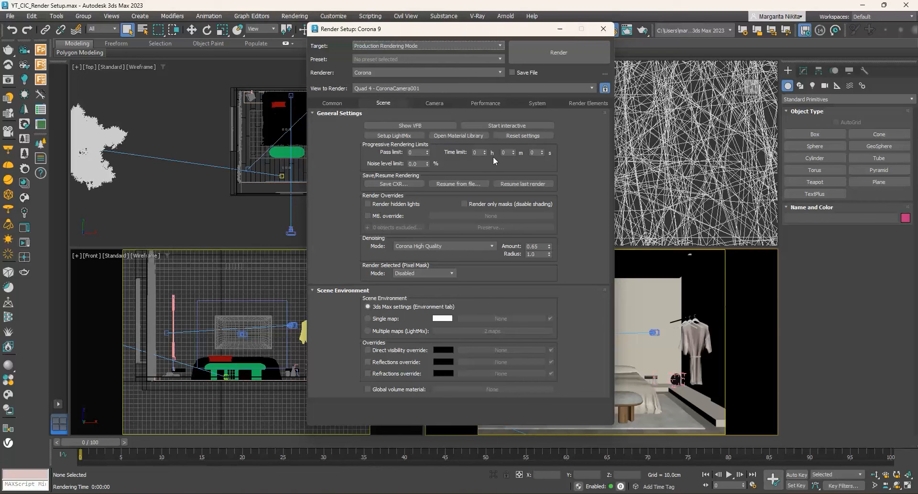
left_click(505, 152)
type("5")
left_click(535, 152)
left_click(417, 164)
mouse_move(509, 155)
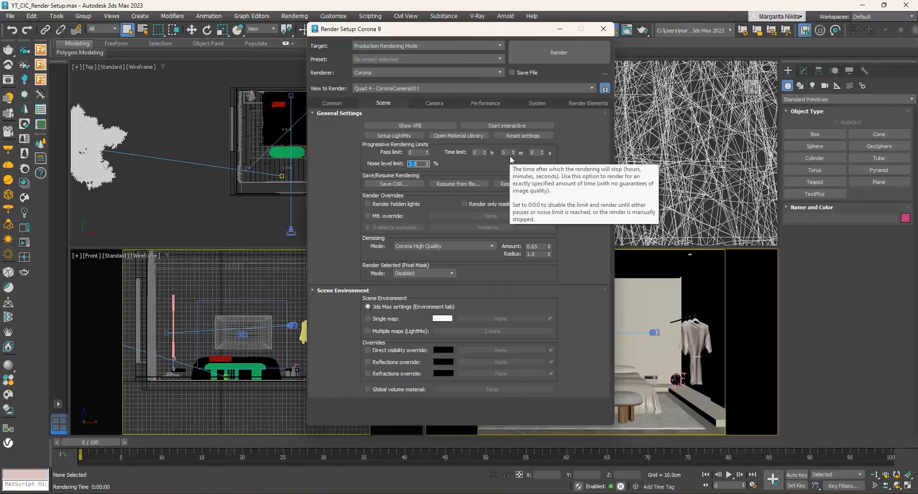
Step: Render the scene with these limits, check the passes and noise level in the statistics, and close the frame buffer
left_click(557, 51)
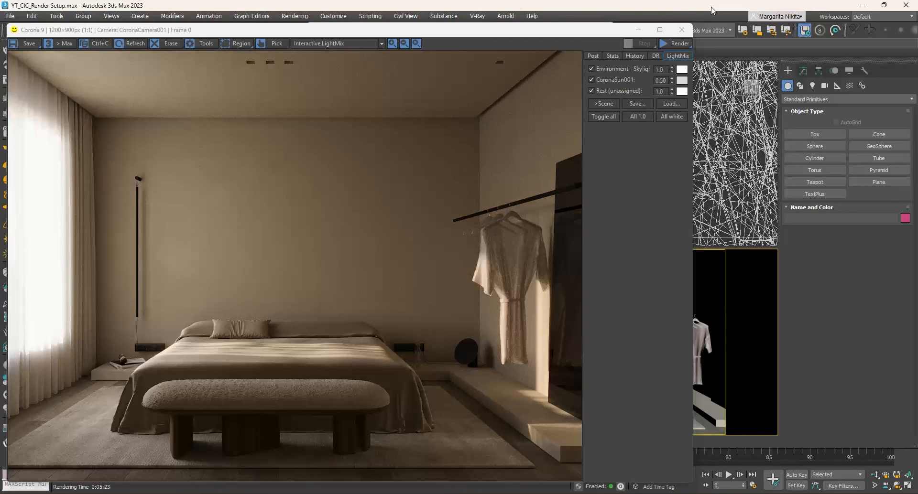
left_click(612, 56)
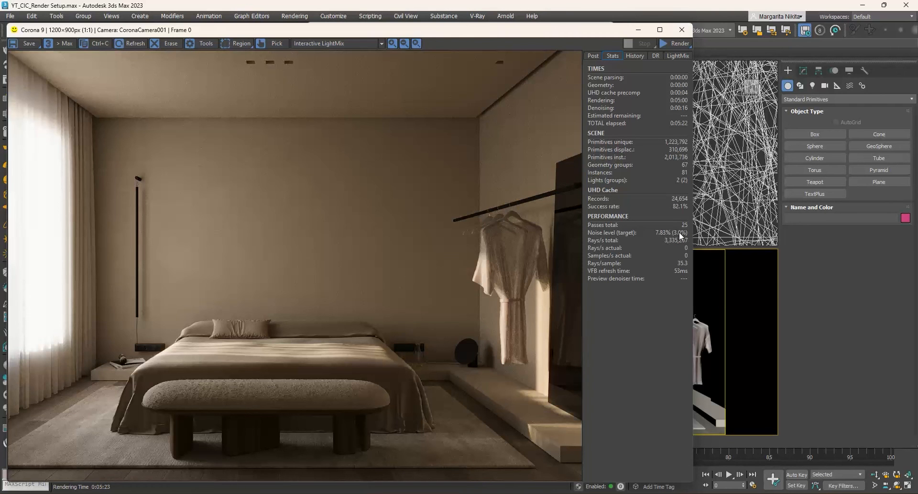
mouse_move(662, 236)
left_click(684, 30)
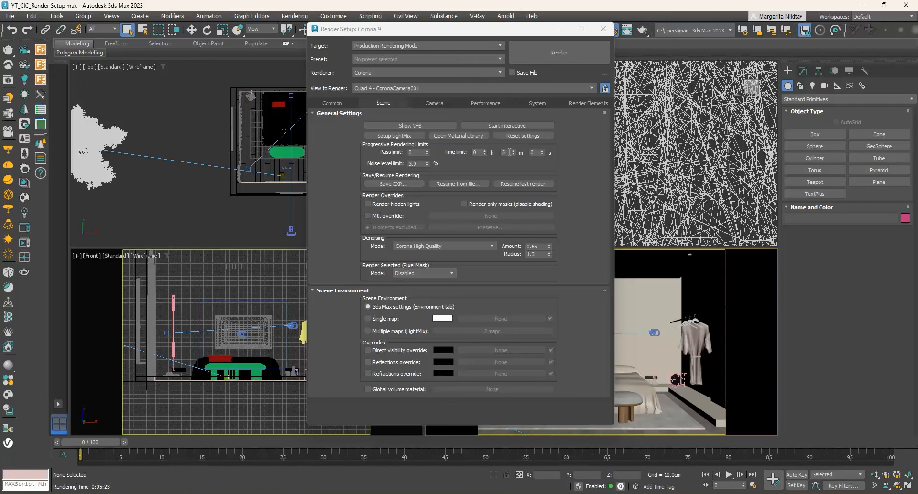
Step: Set the render time limit to 0 minutes and reopen the frame buffer
left_click_drag(509, 152, 478, 161)
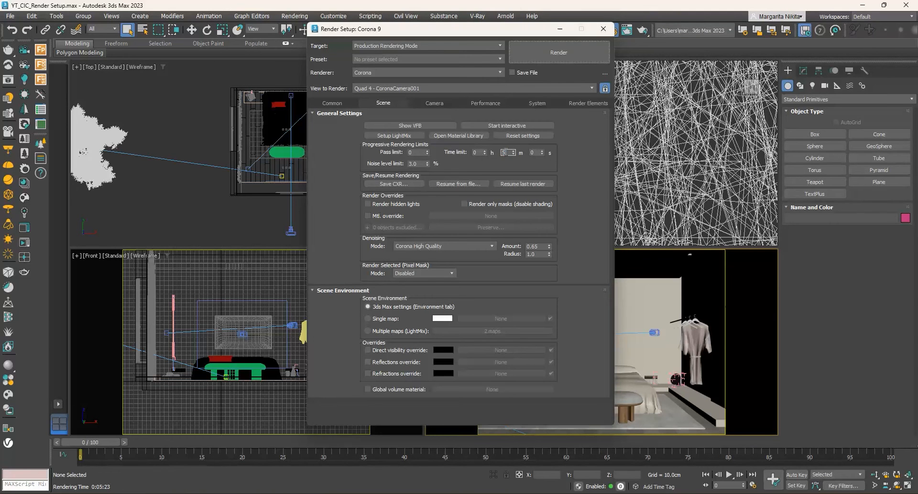
type("0")
key("Return")
left_click(416, 164)
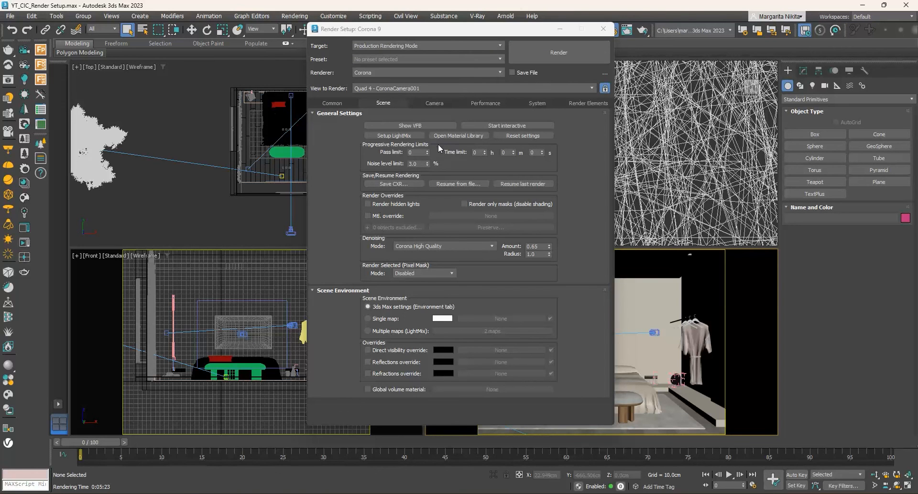
left_click(423, 126)
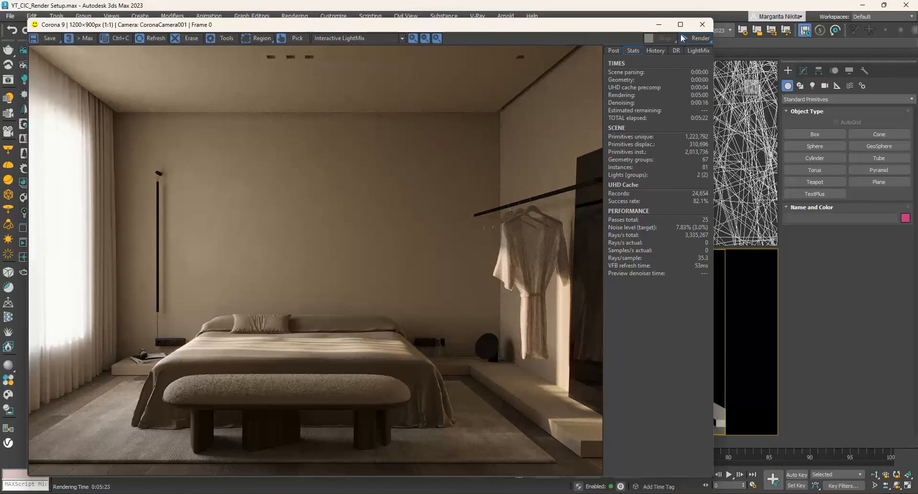
Step: Close the frame buffer and start interactive rendering of the CoronaCamera001 view from the render setup
left_click(696, 27)
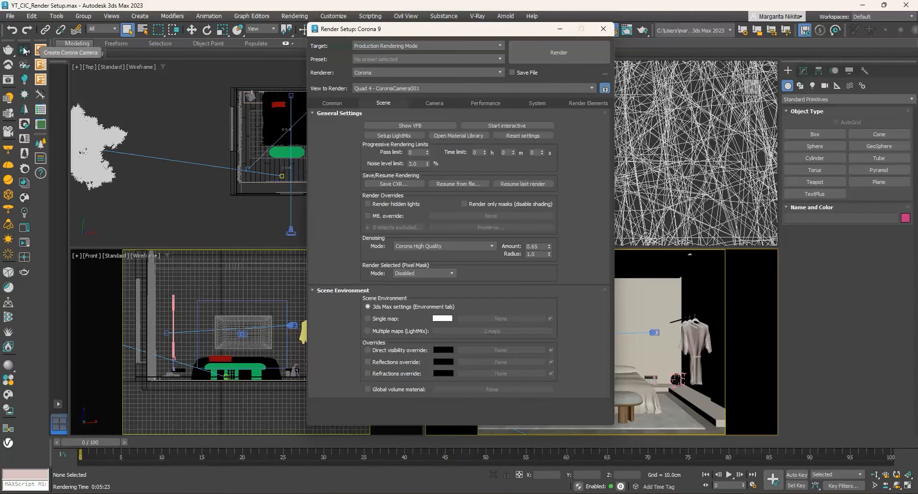
left_click(24, 228)
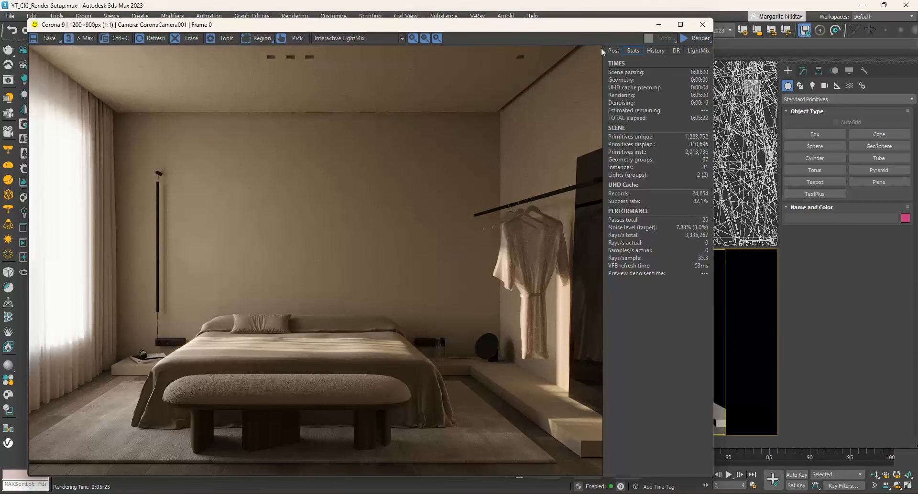
left_click(701, 25)
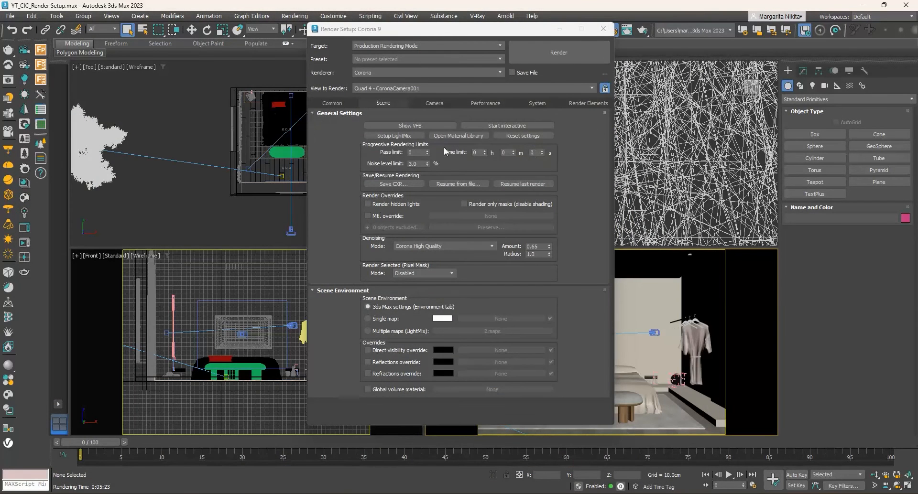
left_click(534, 128)
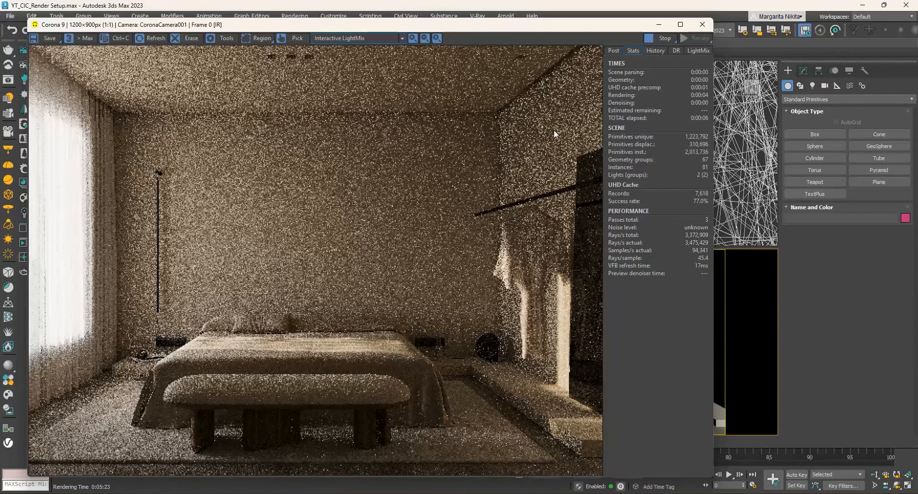
Step: Hide the bench at the foot of the bed in the camera viewport while the interactive render runs
left_click_drag(604, 30, 491, 30)
left_click(631, 398)
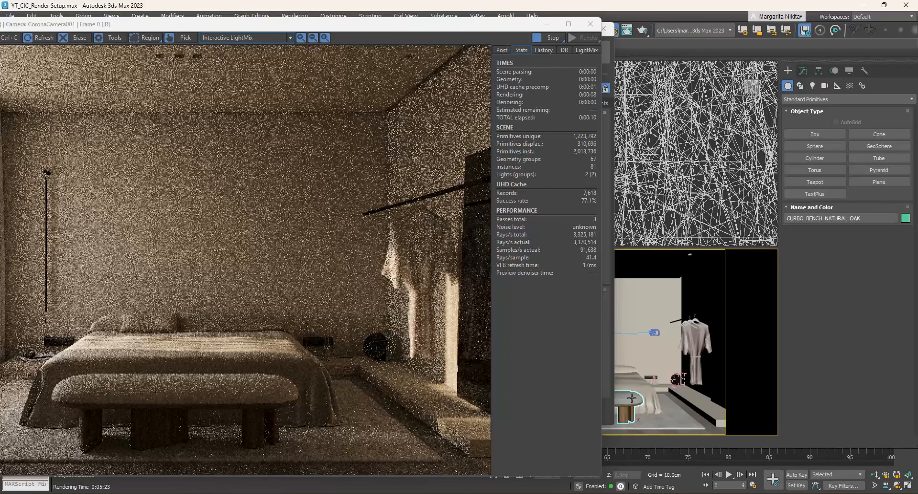
right_click(630, 349)
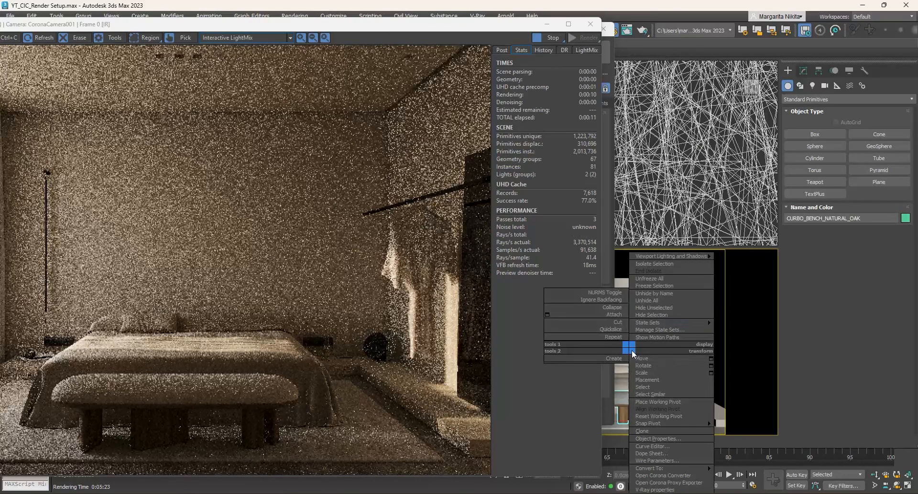
left_click(655, 315)
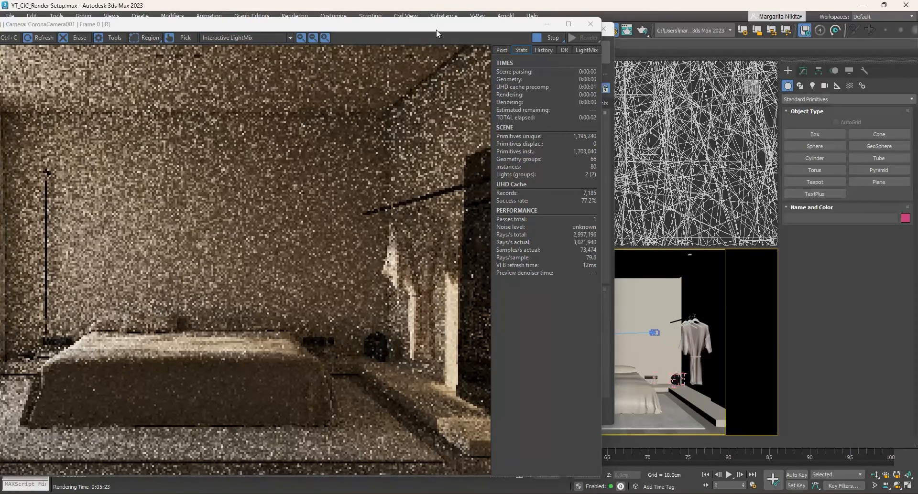
left_click_drag(436, 30, 509, 28)
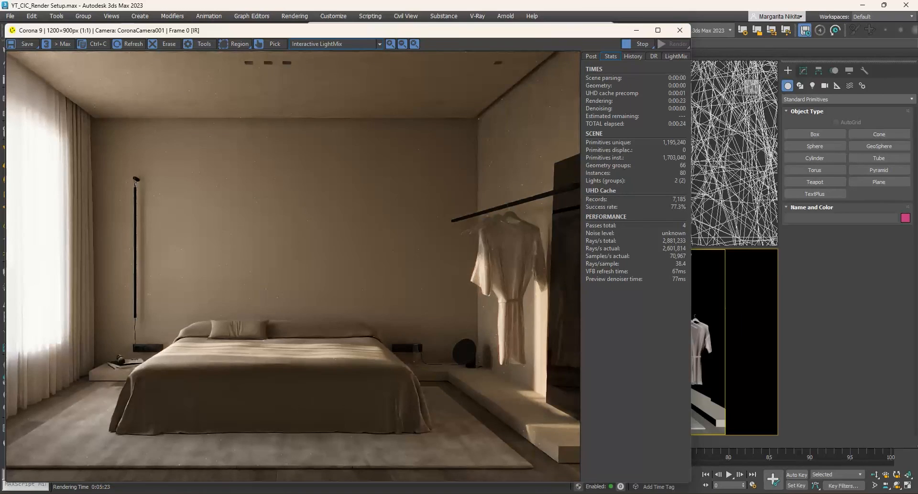
Step: Activate the close-up wireframe viewport and the Top viewport in turn to render each one interactively
left_click(731, 137)
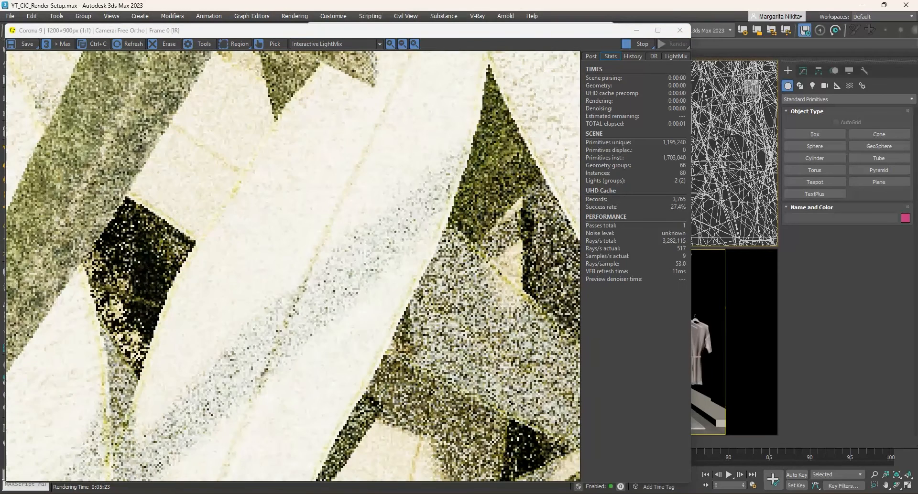
left_click_drag(477, 32, 672, 61)
left_click(153, 110)
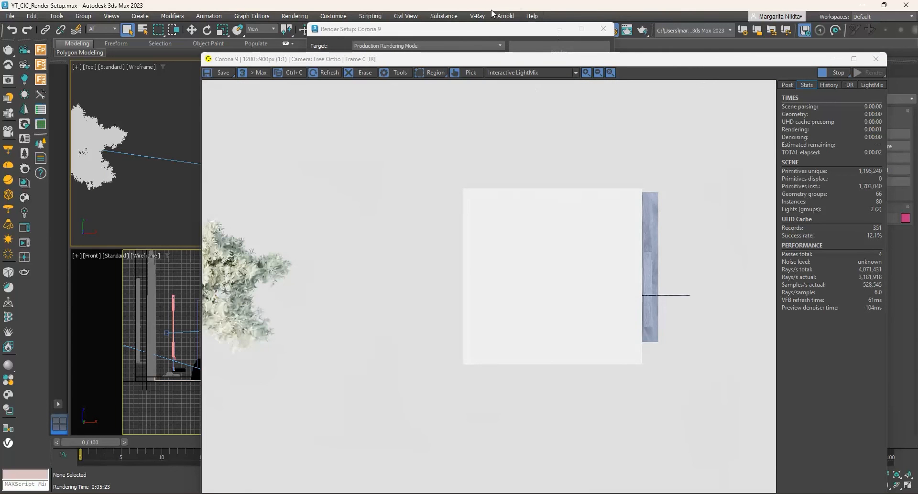
Step: Set the view to render to Quad 4 - CoronaCamera001 and lock it in the render setup
left_click(485, 33)
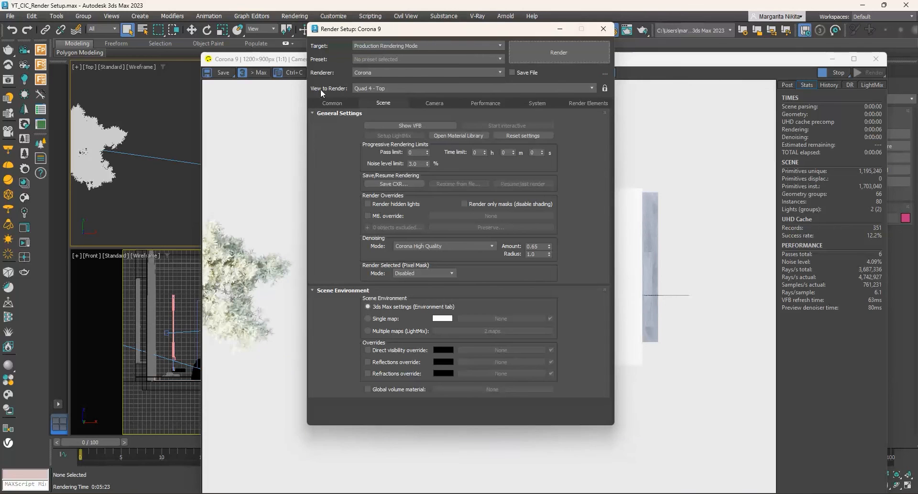
left_click(410, 88)
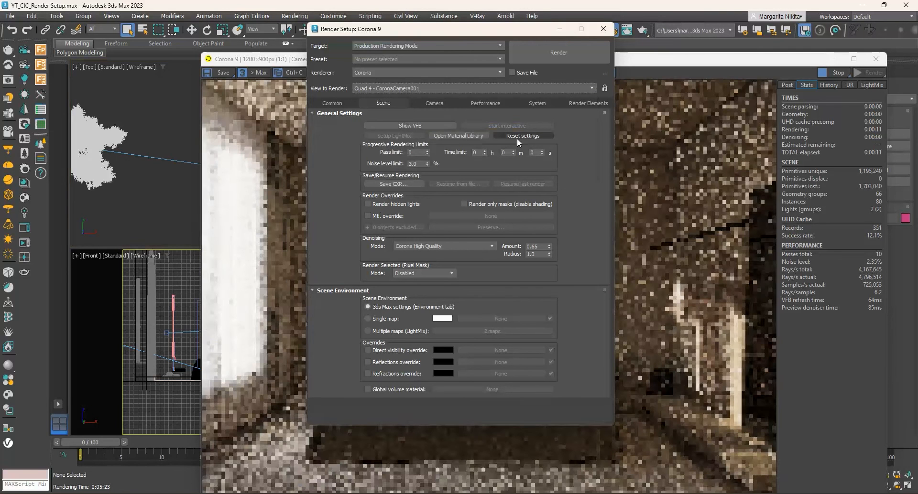
left_click(605, 88)
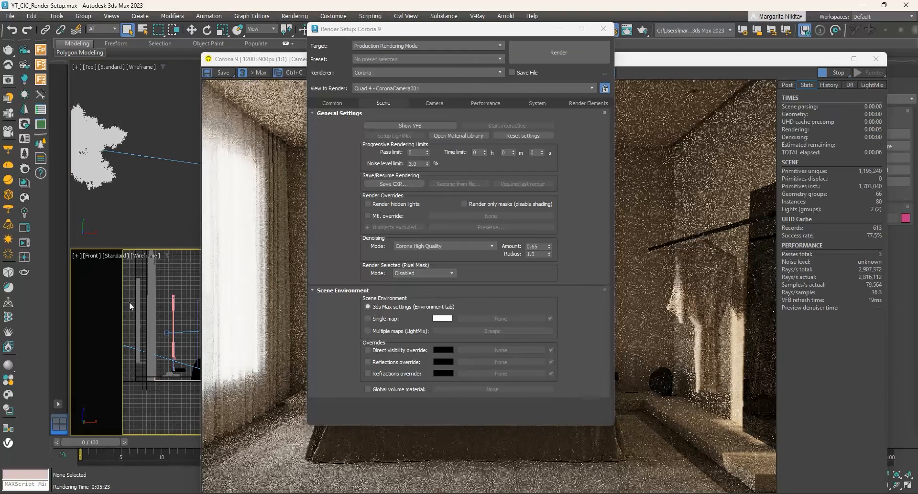
Step: Stop the interactive render and restart it directly from the frame buffer, rearranging the windows to keep the image in view
left_click_drag(478, 28, 277, 27)
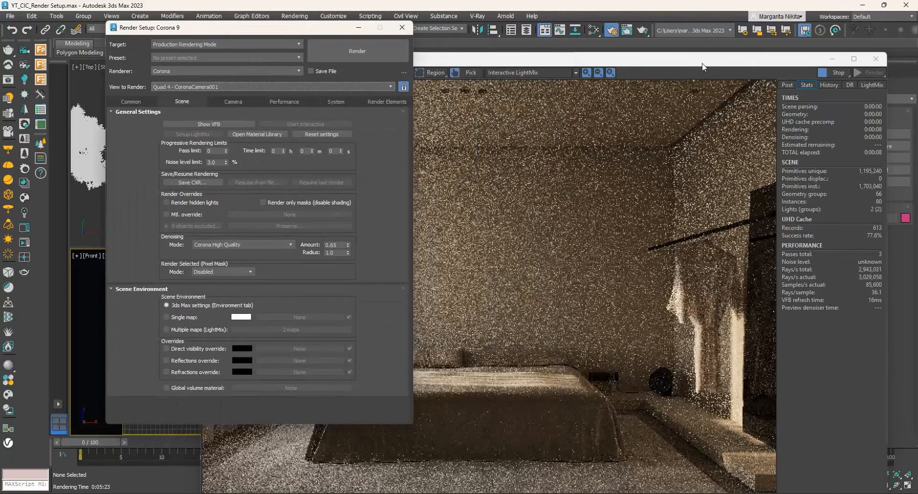
left_click_drag(444, 56, 198, 94)
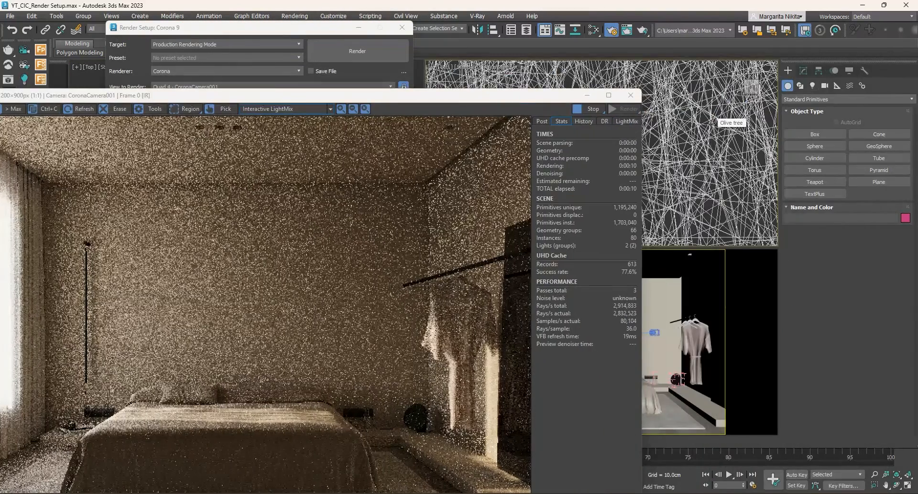
left_click(591, 107)
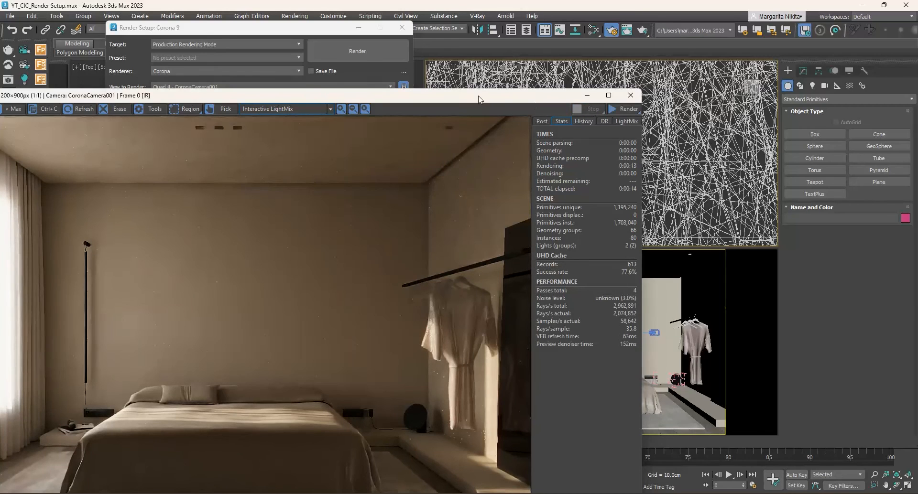
left_click_drag(484, 96, 535, 55)
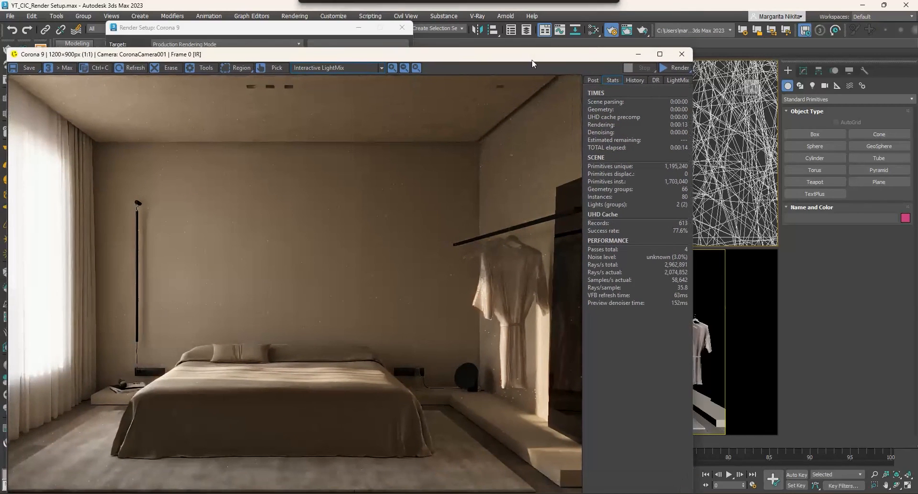
left_click(689, 70)
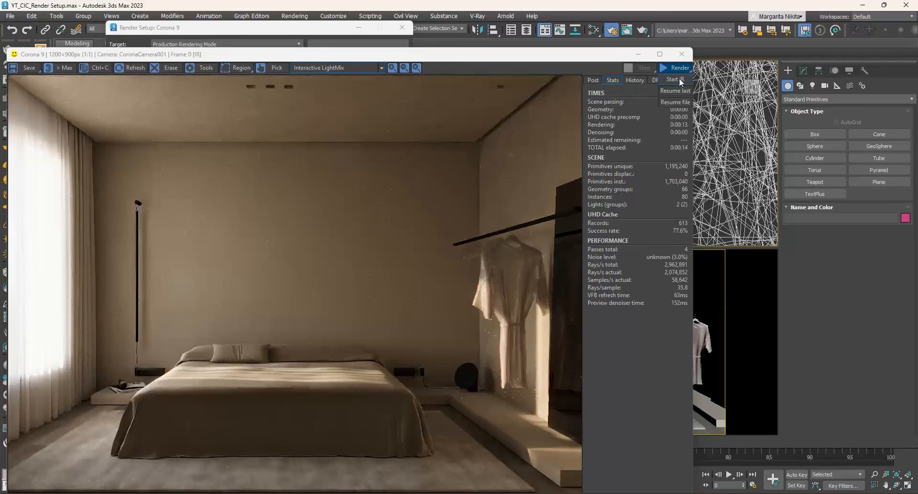
left_click(678, 79)
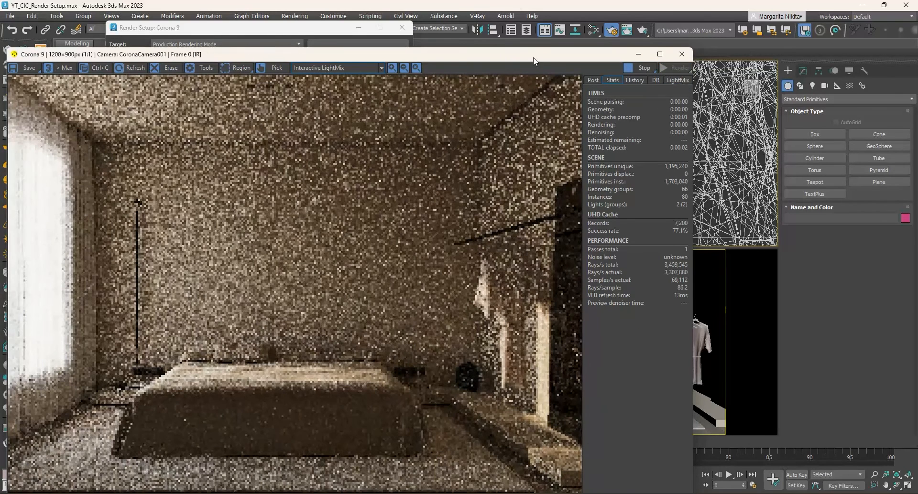
left_click_drag(533, 57, 584, 46)
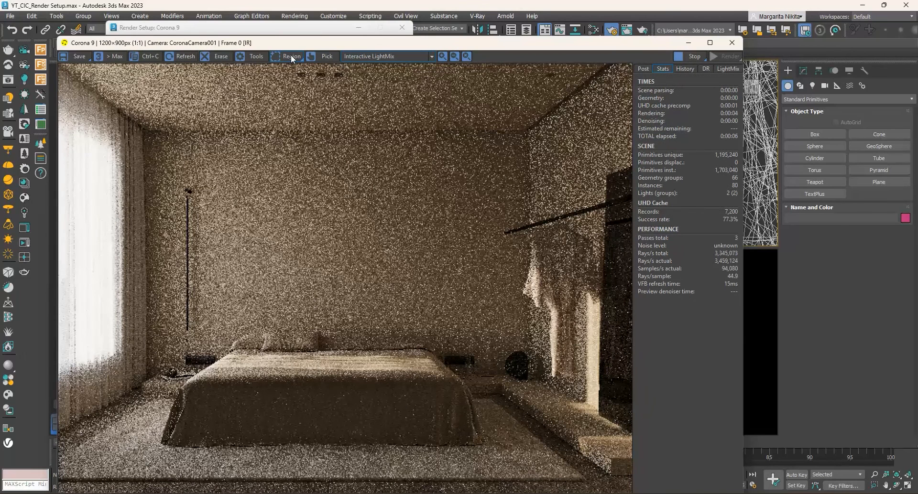
Step: Draw a render region around the wall lamp, move and enlarge it to cover the whole bed, and stop the interactive render
left_click(290, 57)
left_click_drag(154, 169, 219, 344)
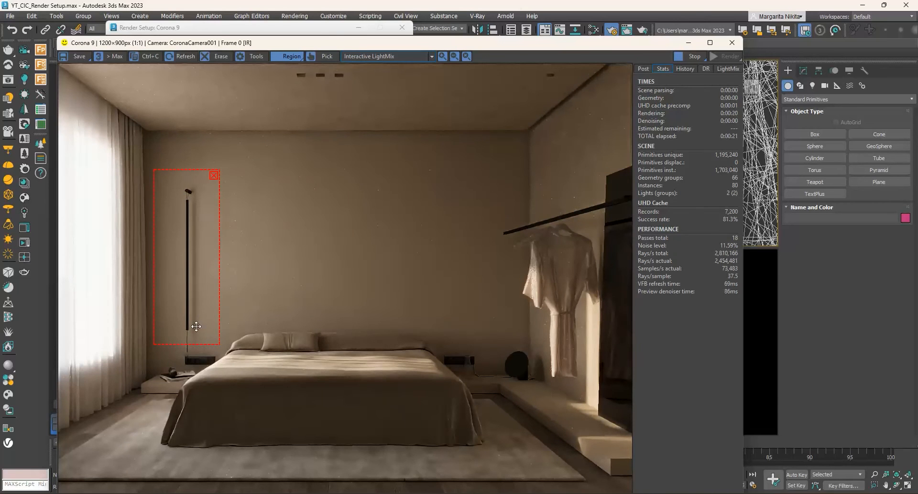
left_click_drag(180, 324, 181, 435)
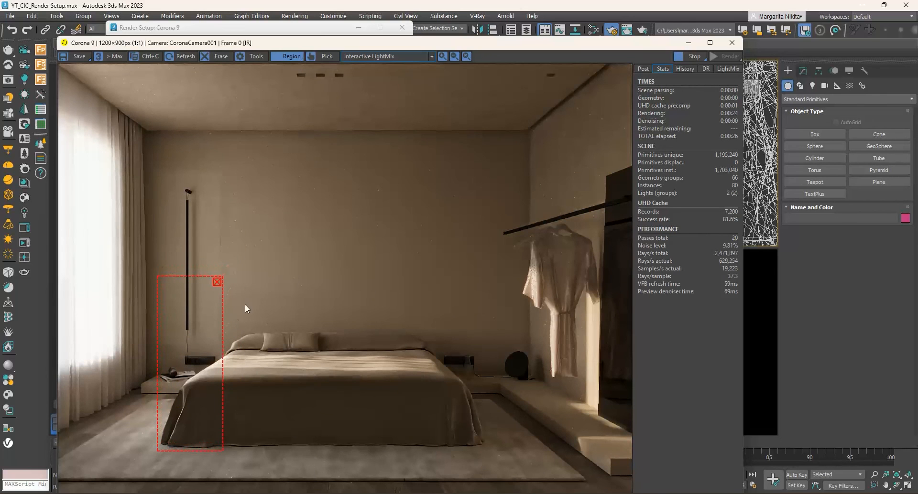
left_click_drag(222, 278, 502, 321)
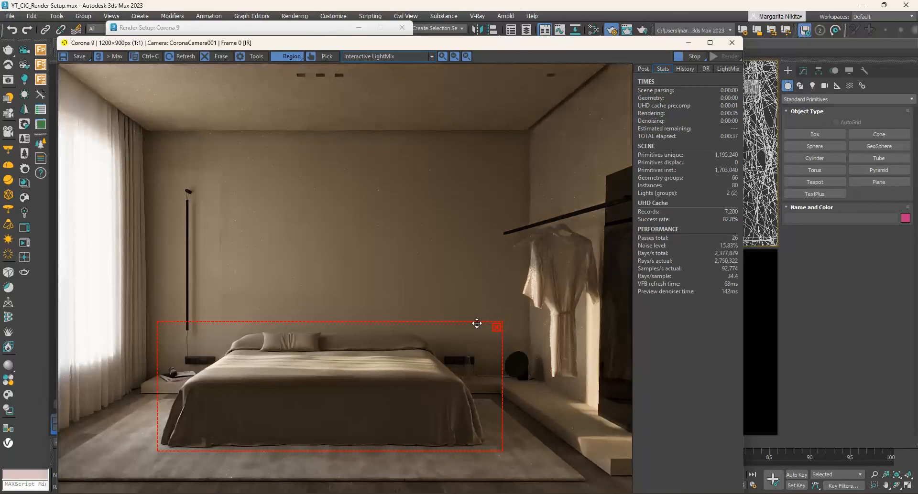
left_click(693, 57)
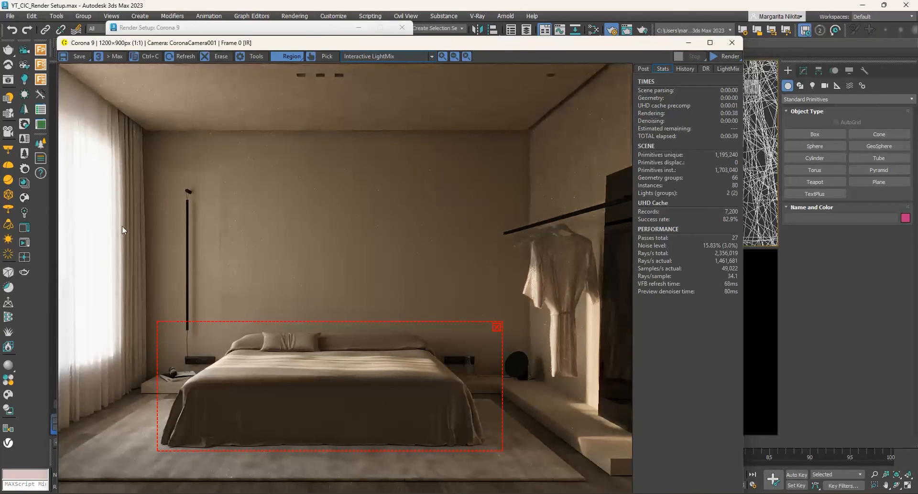
Step: Restart interactive rendering and set the progressive rendering time limit to 5 minutes in the render setup
left_click(26, 244)
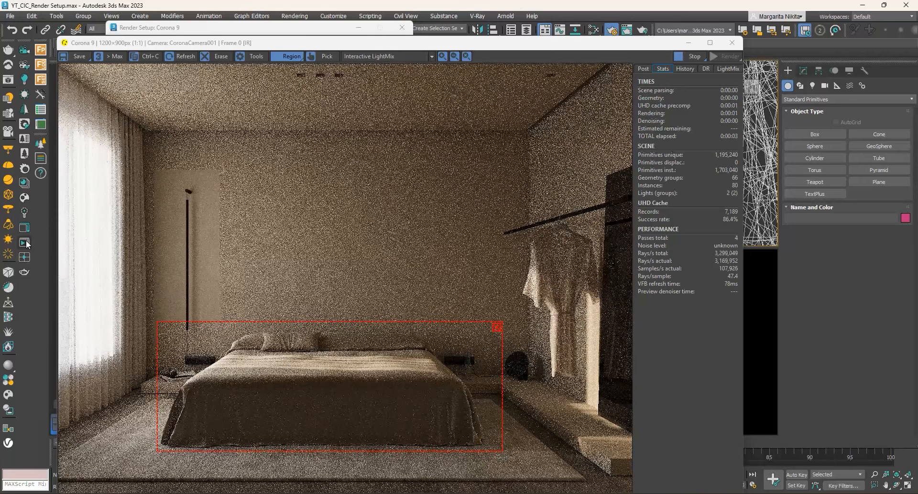
left_click(26, 244)
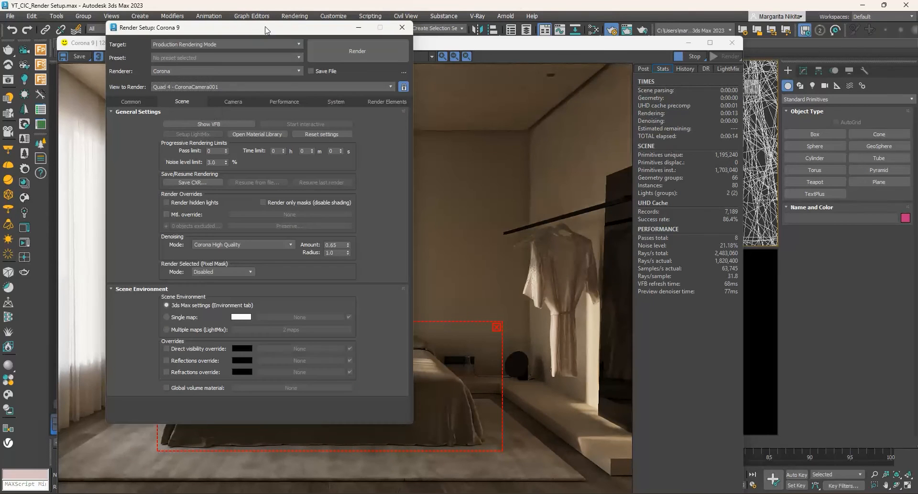
type("5")
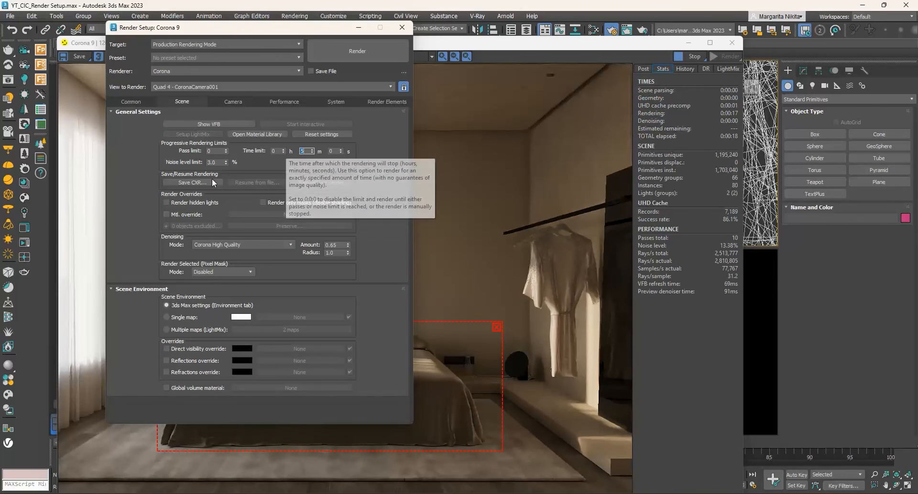
left_click(215, 162)
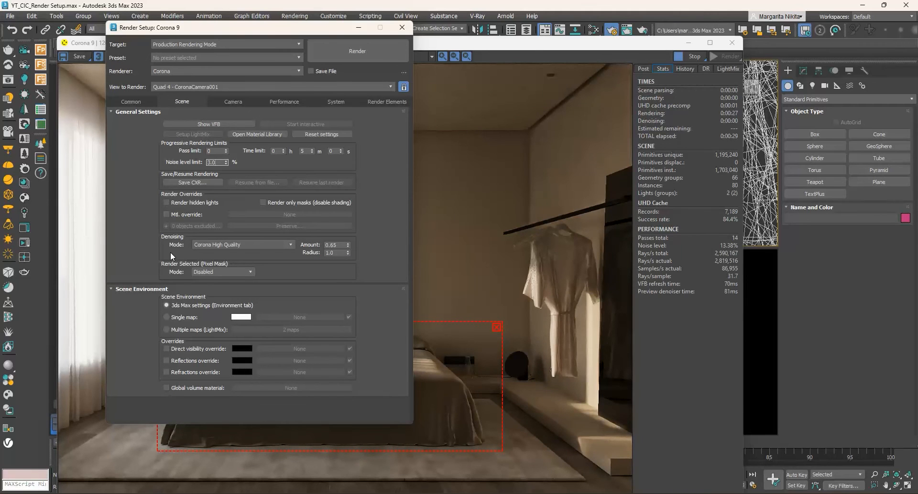
Step: Review the tone mapping and other post-processing settings and the LightMix settings in the frame buffer
left_click(645, 68)
left_click(639, 99)
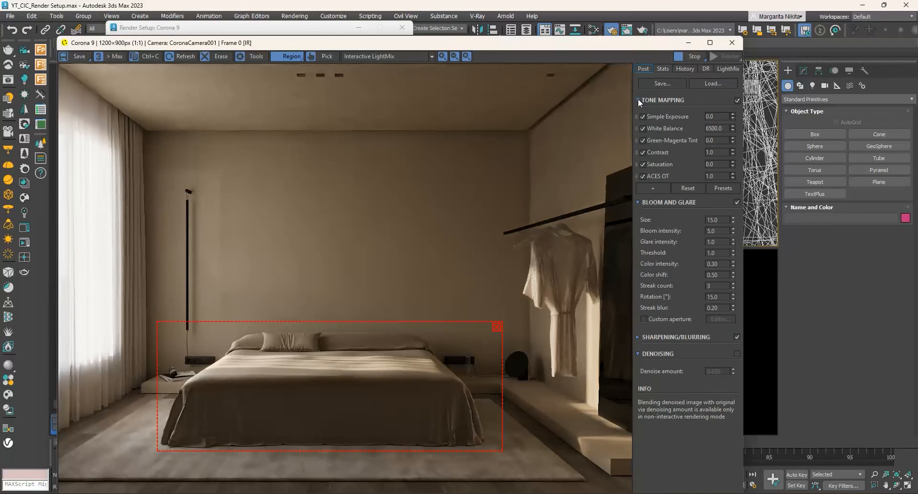
left_click(729, 68)
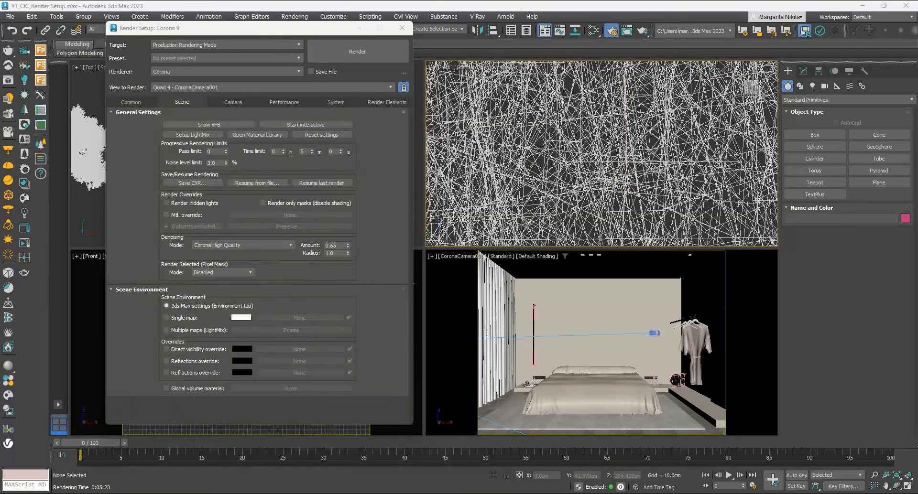
Step: Set the area to render to Region and reshape the region rectangle in the camera viewport around the bed's far side and nightstand
left_click(135, 104)
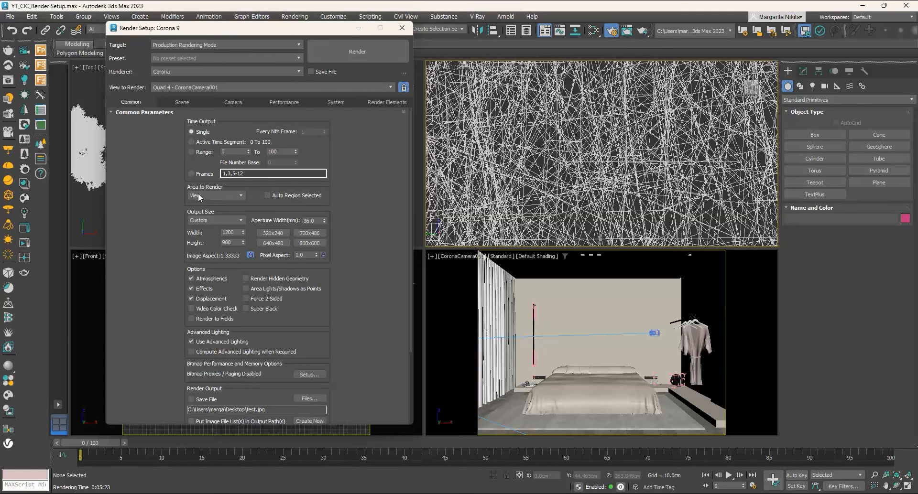
left_click(233, 196)
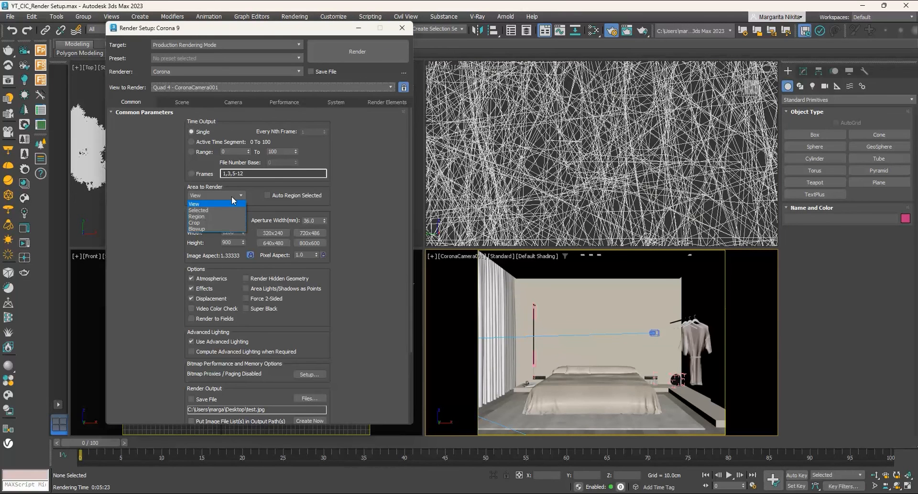
left_click(210, 216)
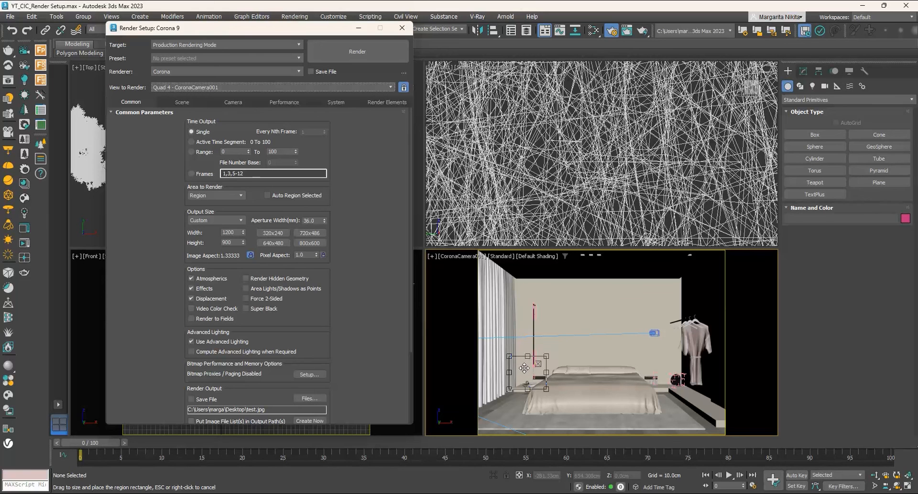
left_click_drag(546, 356, 695, 344)
left_click_drag(509, 389, 499, 422)
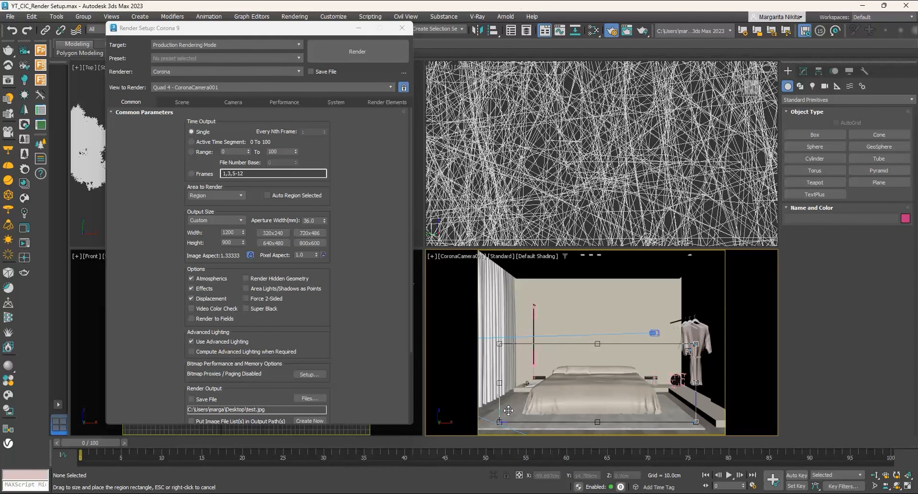
left_click_drag(508, 411, 628, 402)
left_click_drag(690, 372, 667, 371)
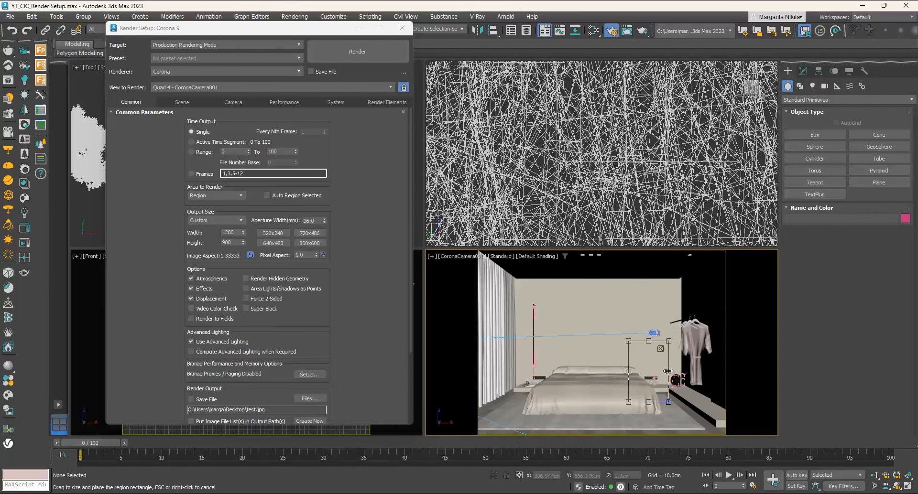
Step: Tighten the region rectangle around the far nightstand, test-render it, cancel the render and close the frame buffer
left_click_drag(648, 341, 647, 363)
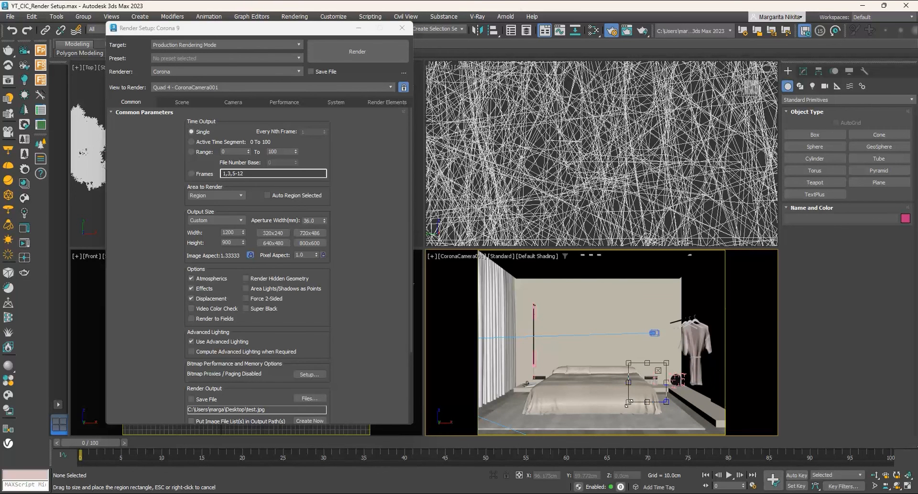
left_click_drag(628, 403, 632, 395)
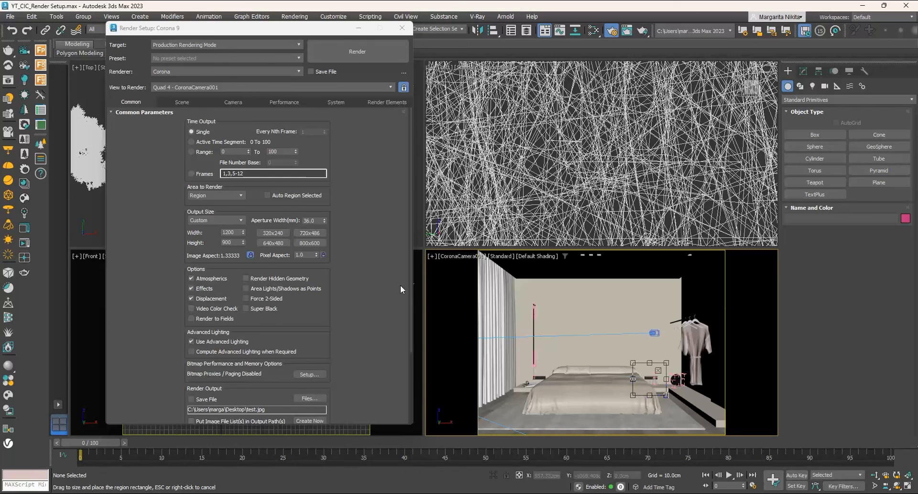
left_click(389, 51)
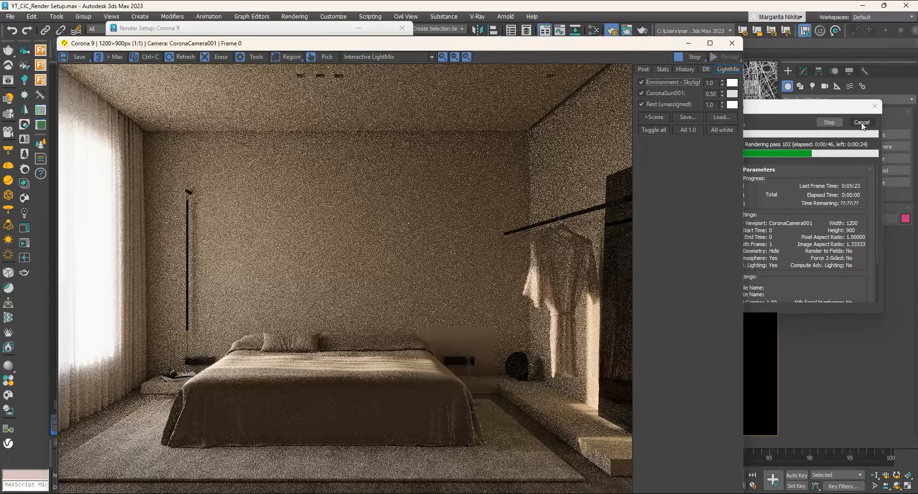
left_click(861, 123)
left_click(732, 43)
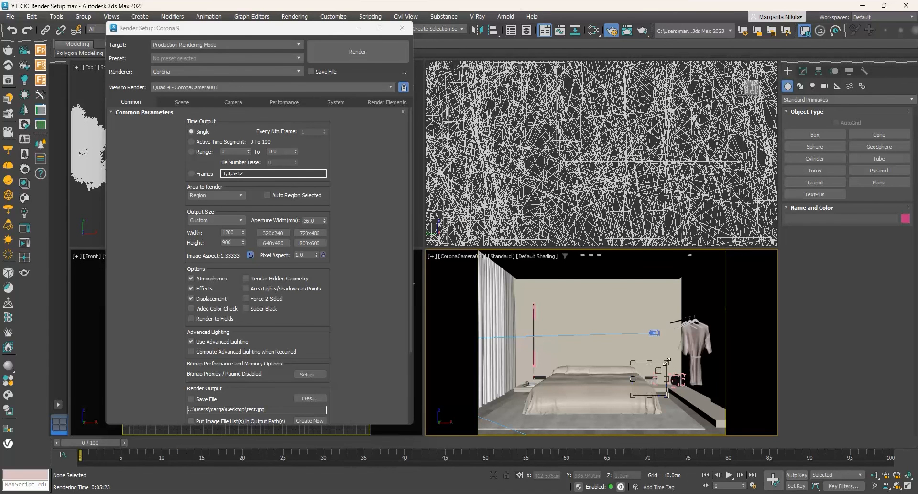
Step: Nudge the region rectangle's upper corner outward, leave region editing and select the hanging bathrobe
left_click_drag(666, 363, 668, 362)
left_click(607, 354)
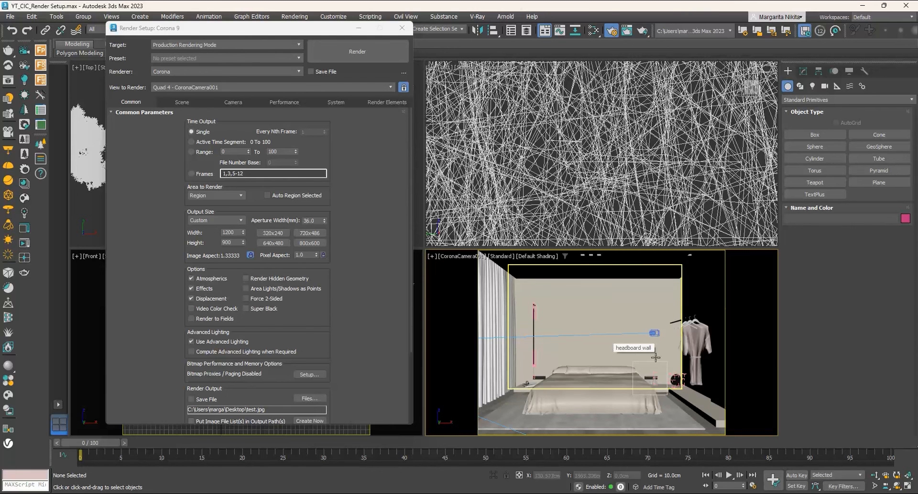
left_click(556, 386)
left_click(702, 339)
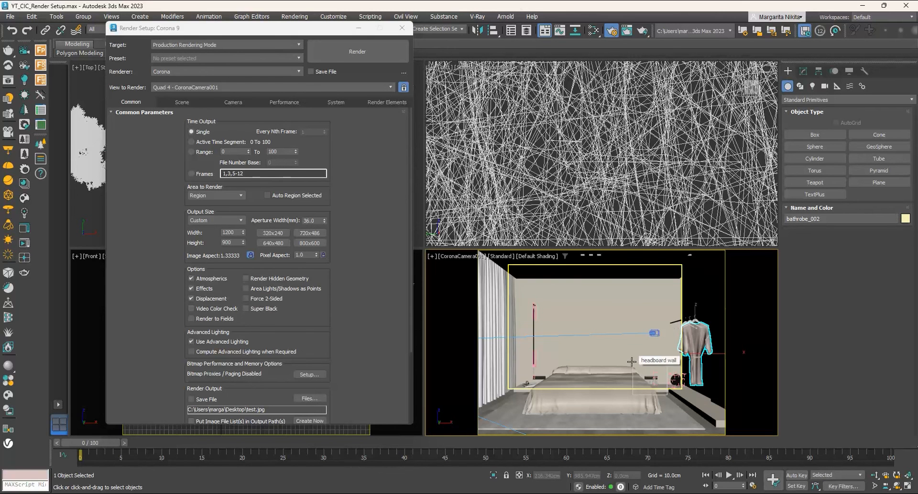
Step: Render the nightstand region with region editing off, cancel the render and close the frame buffer
left_click(375, 51)
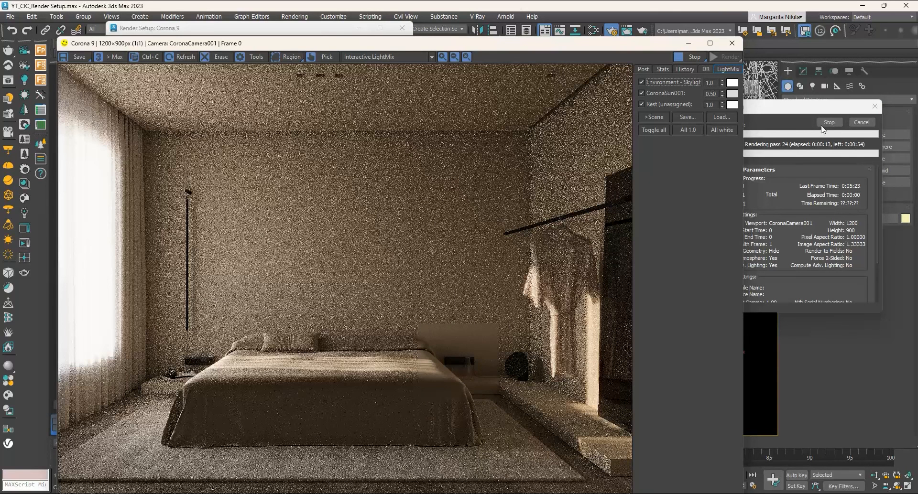
left_click(861, 122)
left_click(730, 44)
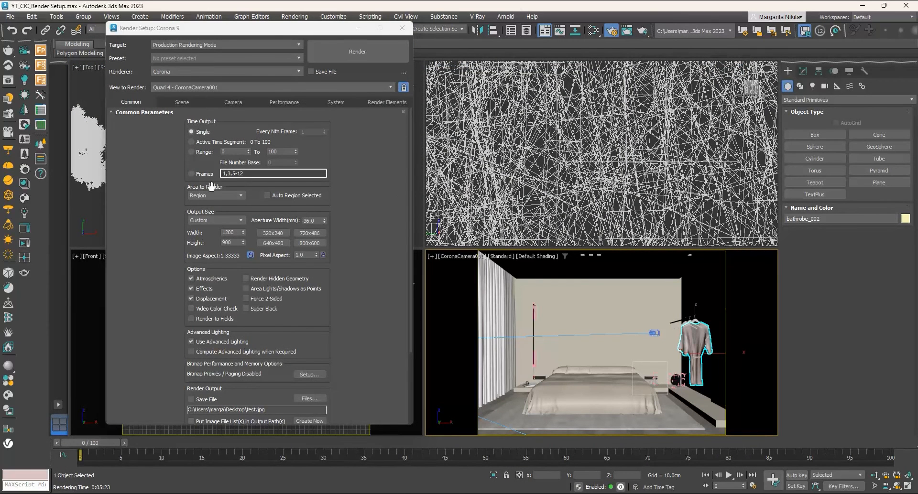
Step: Choose Region again as the area to render and extend its rectangle slightly toward the bed
left_click(219, 195)
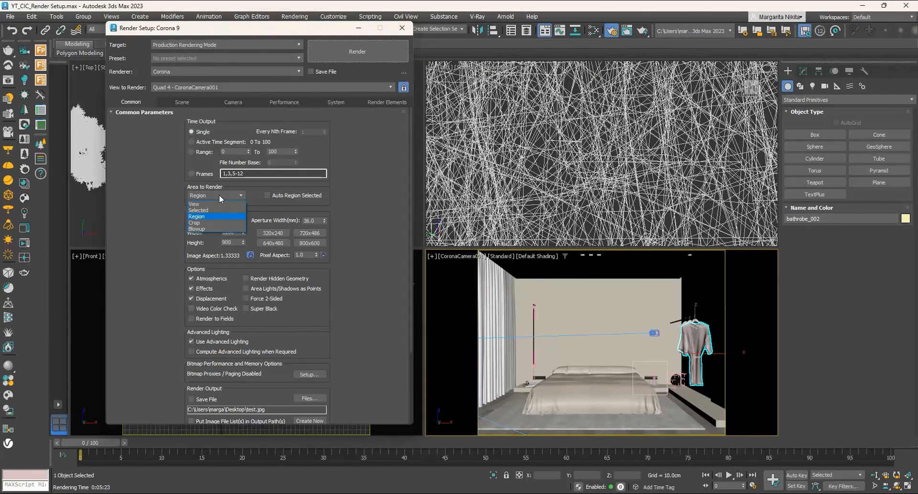
left_click(196, 218)
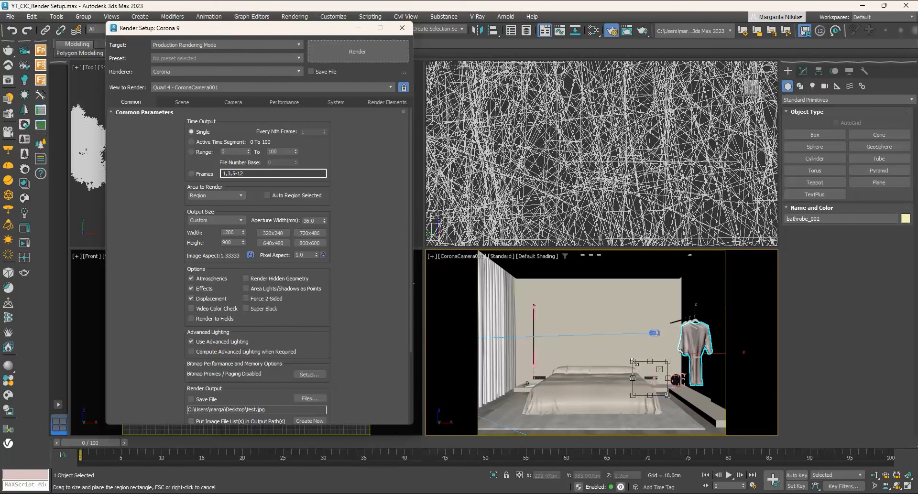
left_click_drag(632, 362, 624, 361)
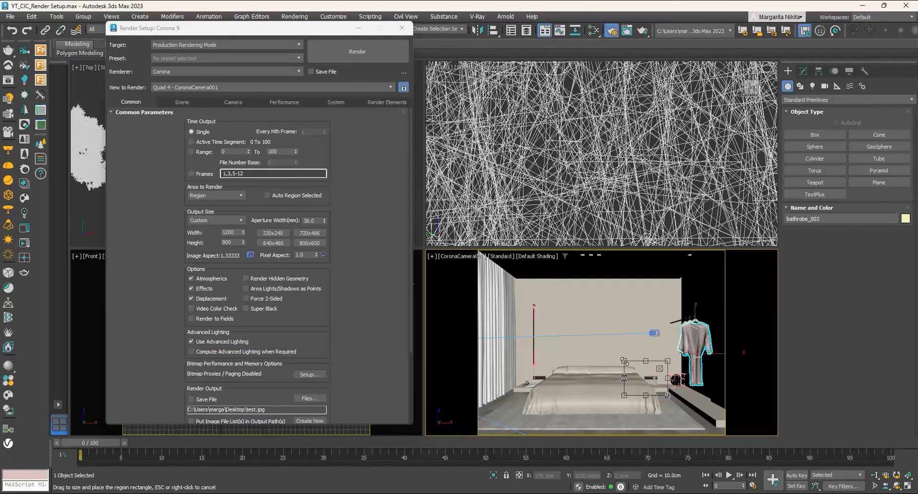
Step: Set the area to render to Crop, narrow the rectangle around the nightstand, test-render it and cancel
left_click(236, 195)
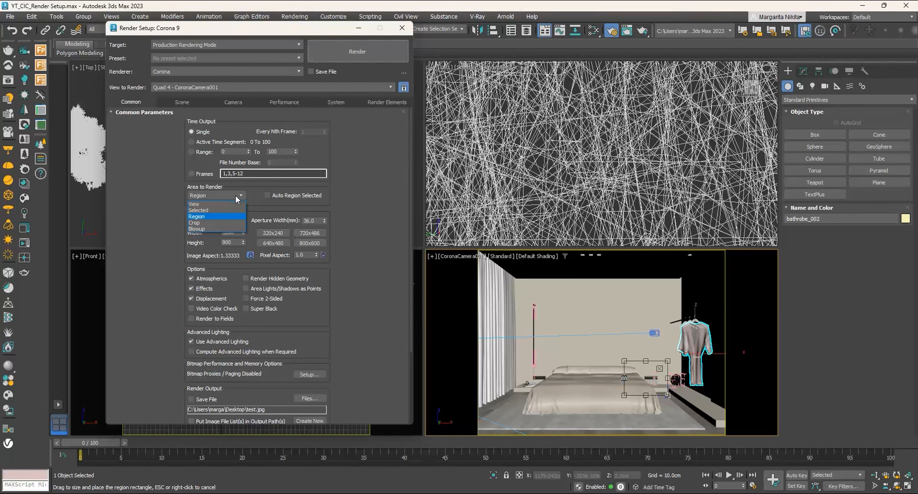
left_click(214, 223)
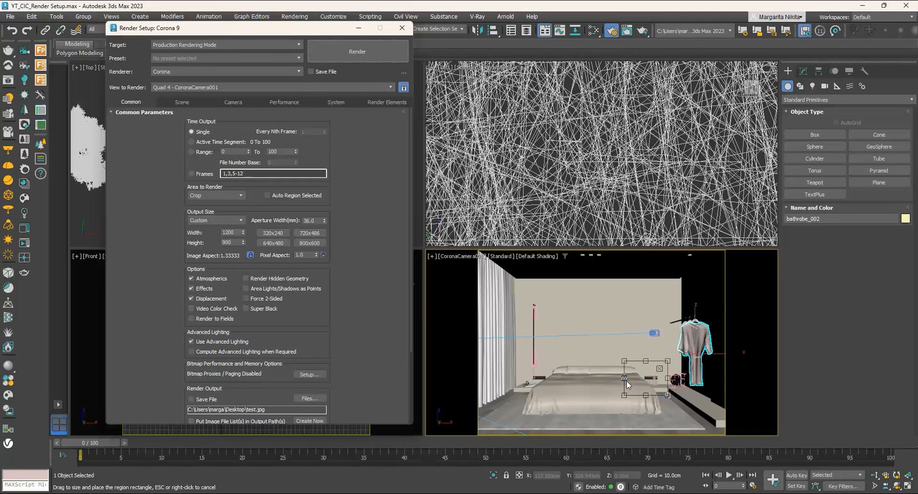
left_click_drag(624, 380, 632, 381)
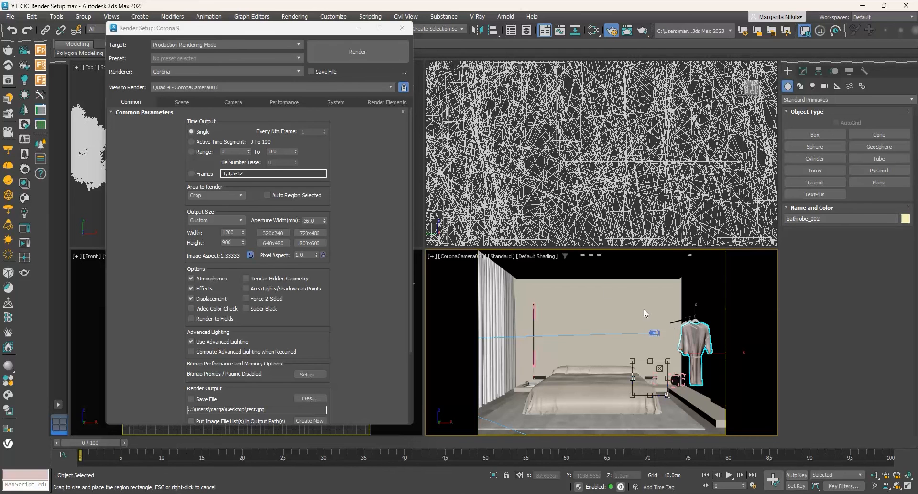
left_click(368, 53)
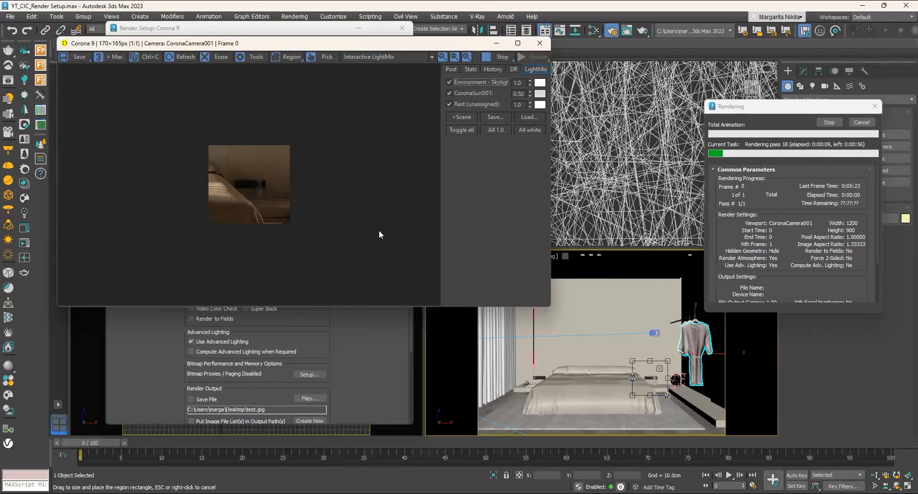
left_click(861, 119)
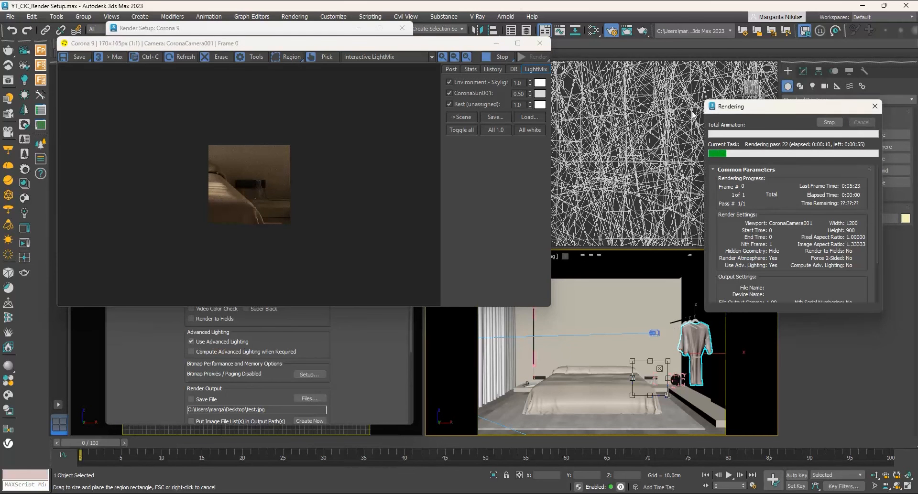
left_click(539, 44)
Step: Set the area to render to Blowup, move the rectangle onto the far nightstand, test-render it and cancel
left_click(229, 195)
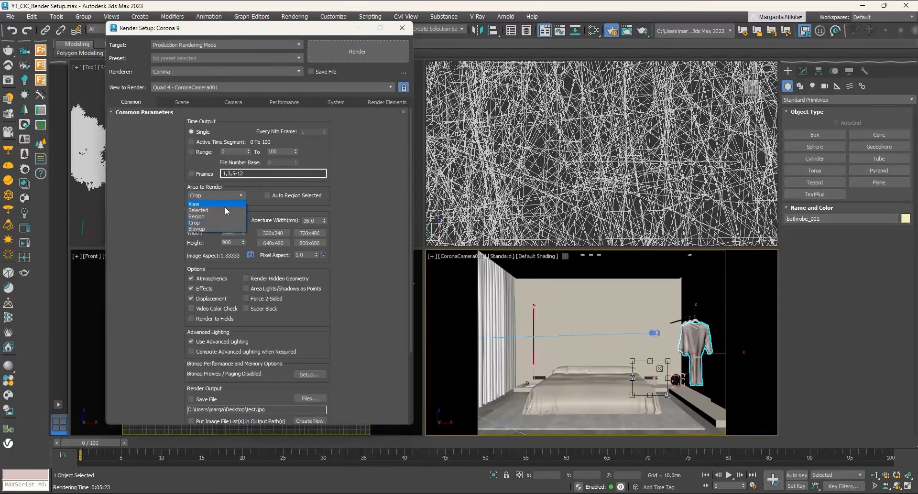
left_click(213, 228)
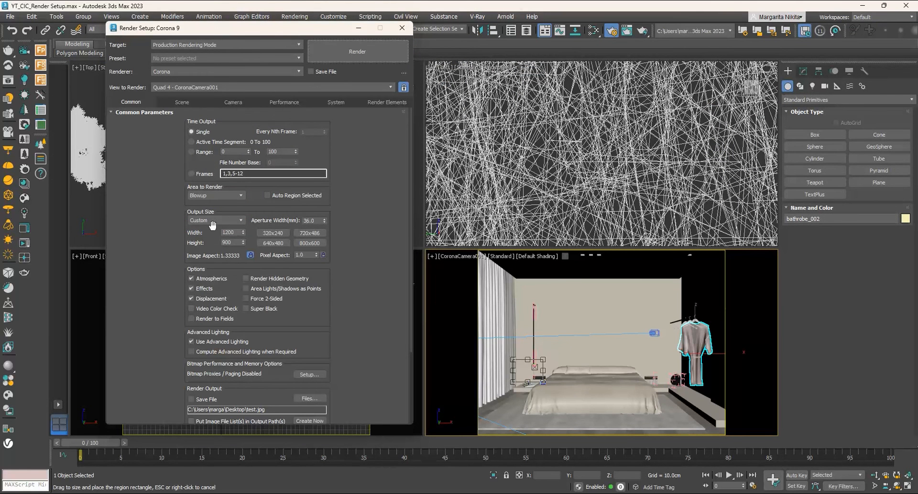
left_click_drag(529, 372, 653, 380)
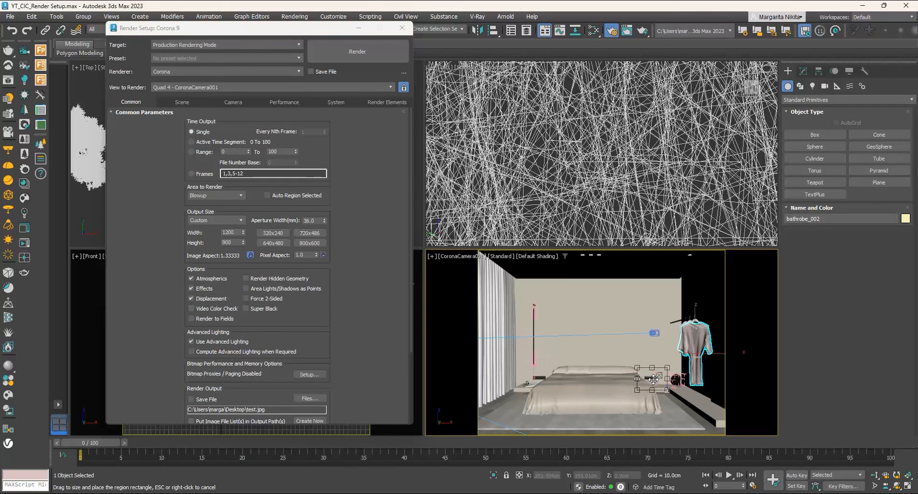
left_click(370, 53)
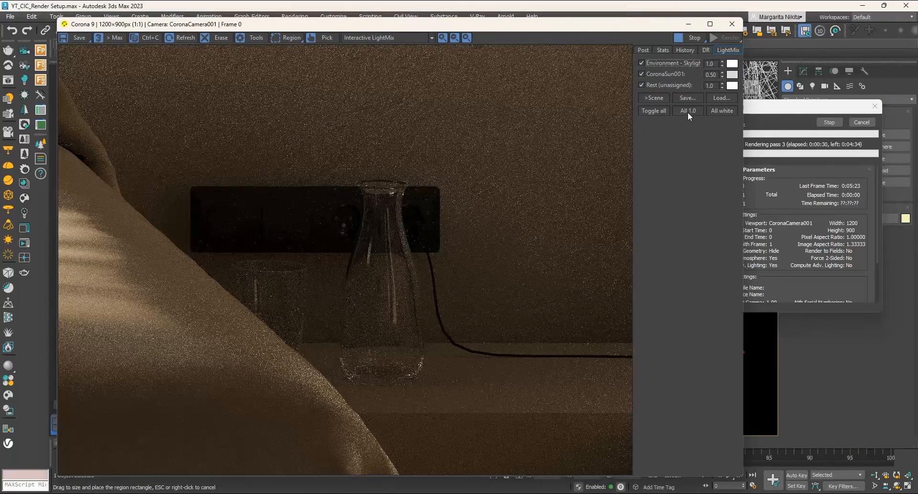
left_click(862, 123)
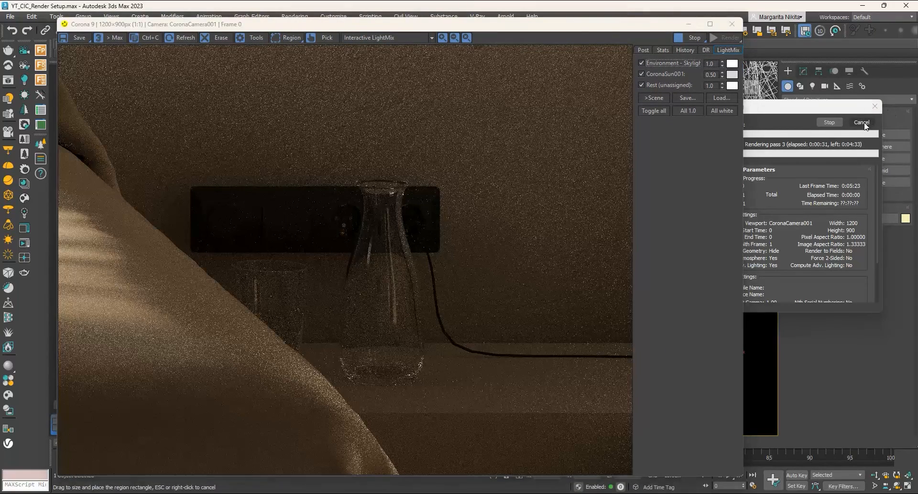
left_click(731, 24)
Step: Set the area to render to Selected, render the selected bathrobe and close the frame buffer
left_click(225, 195)
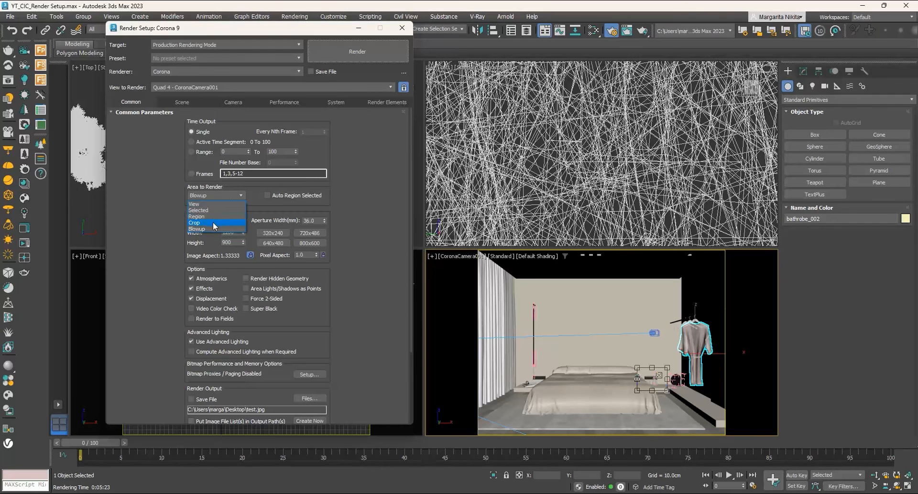
left_click(212, 210)
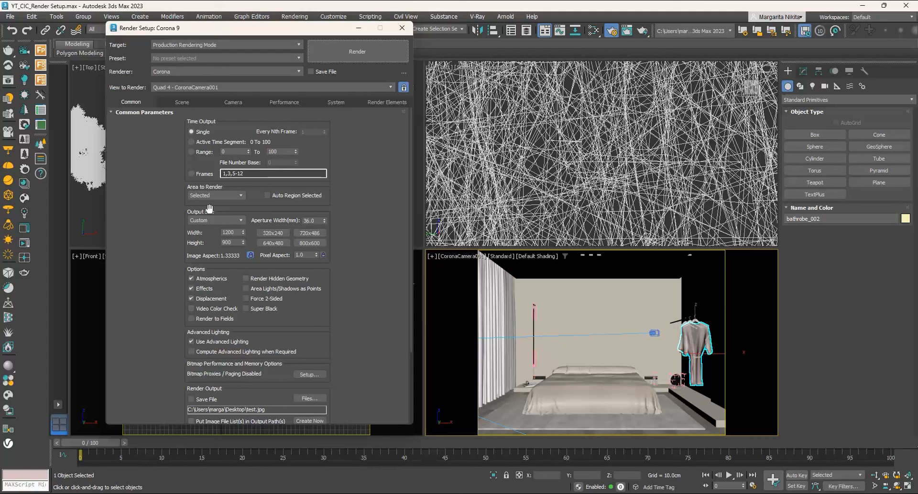
left_click(375, 50)
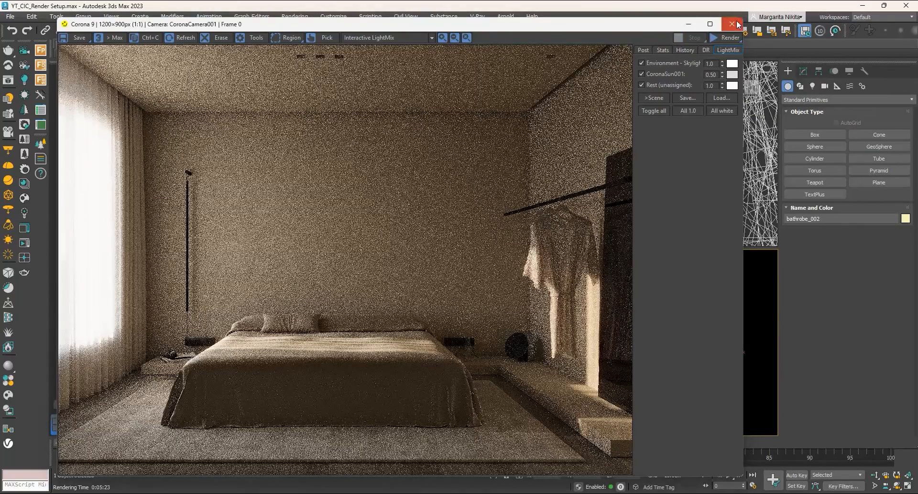
left_click(732, 24)
Step: Set the area to render to View and choose Custom from the output size presets
left_click(226, 195)
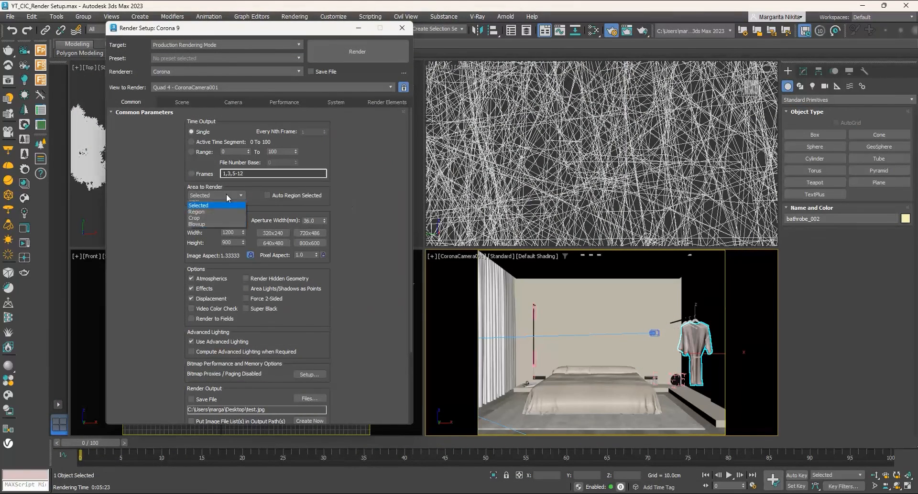
left_click(207, 204)
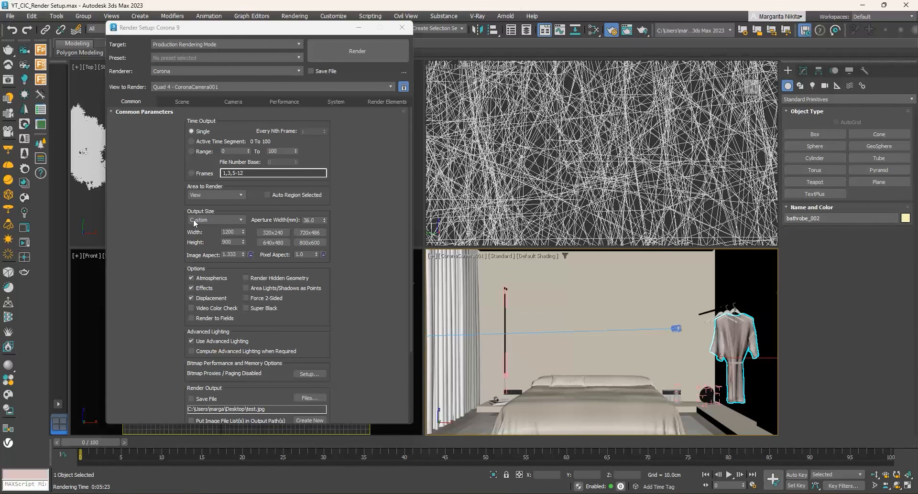
left_click(236, 219)
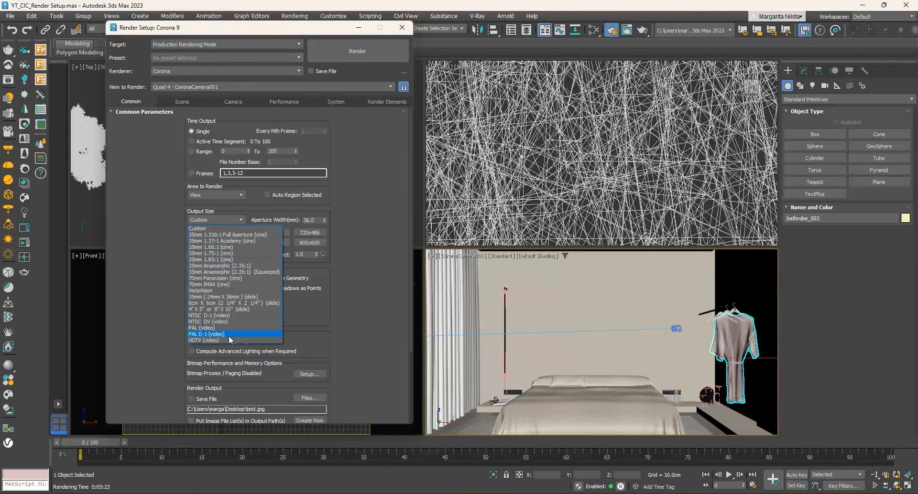
left_click(203, 229)
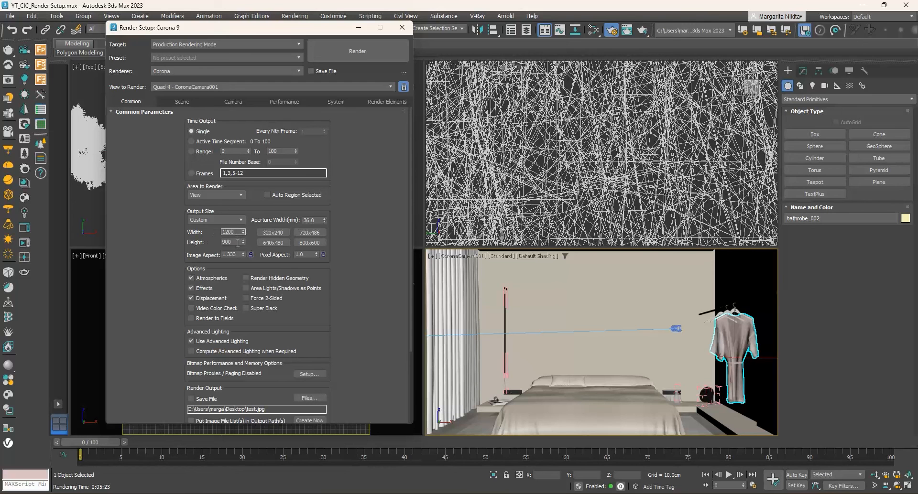
Step: Apply the 800x600 output size and show safe frames in the camera viewport
left_click(238, 242)
left_click(324, 244)
left_click(443, 257)
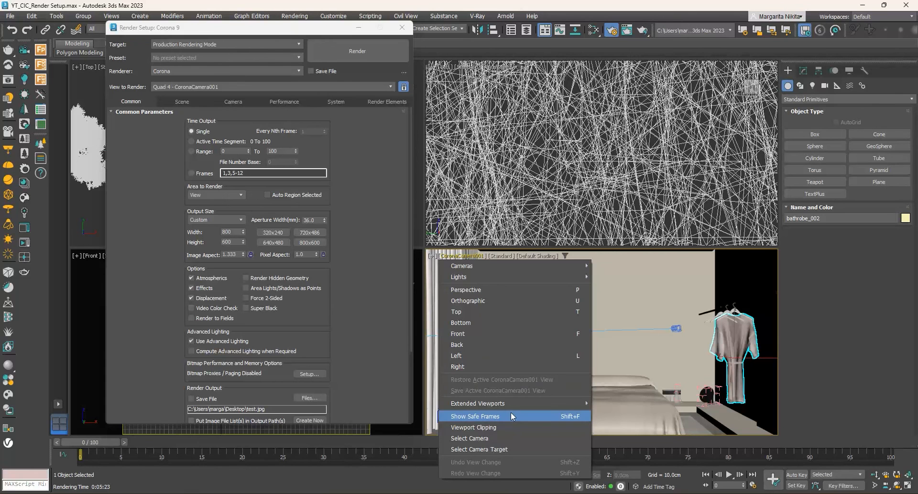
left_click(514, 416)
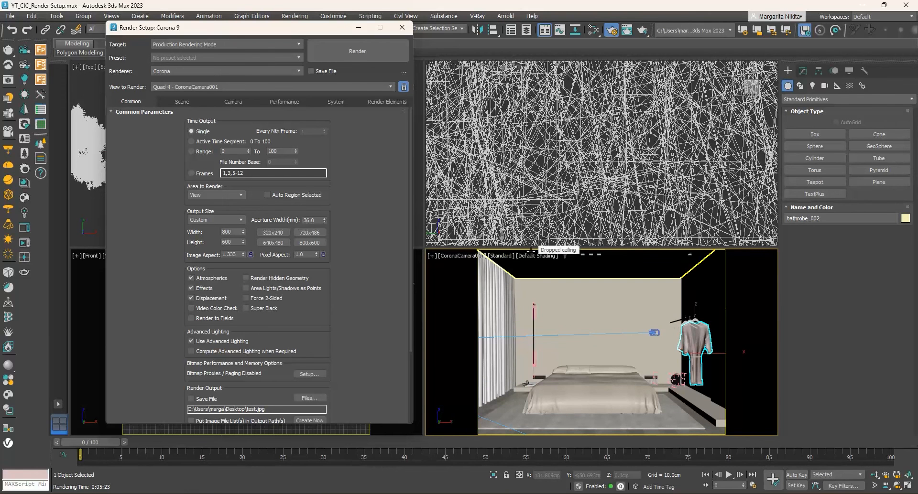
Step: Try different output heights and set the image aspect to 1.0 for a square frame
left_click_drag(245, 244, 231, 265)
left_click(229, 255)
type("1.0")
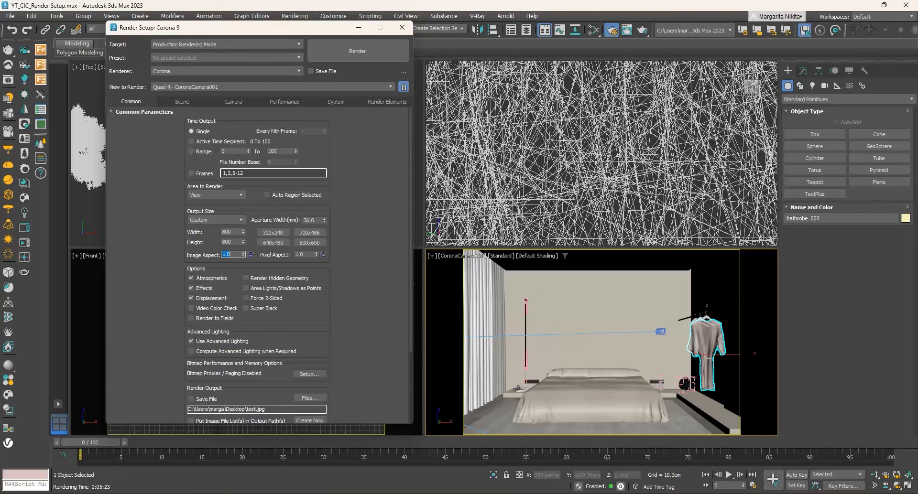
key("Return")
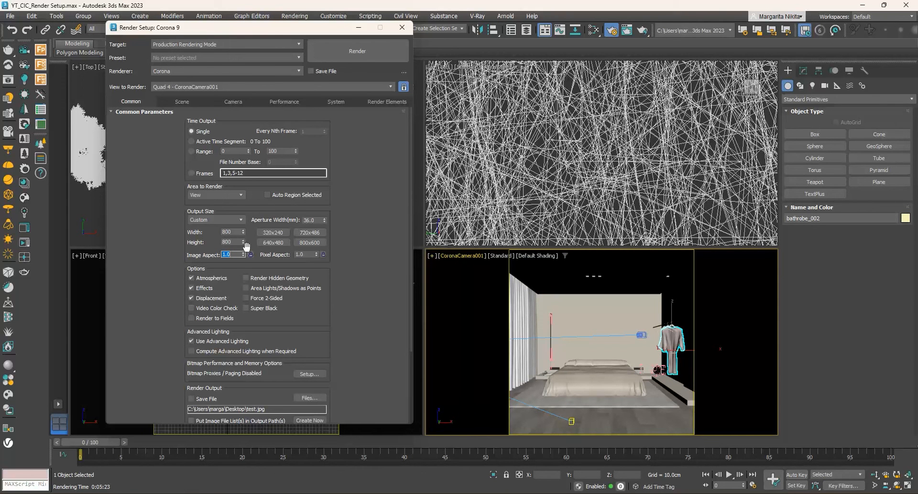
Step: Reduce the output height to 583, lock the image aspect, and set the output size to 1235 × 900
left_click_drag(244, 242, 230, 344)
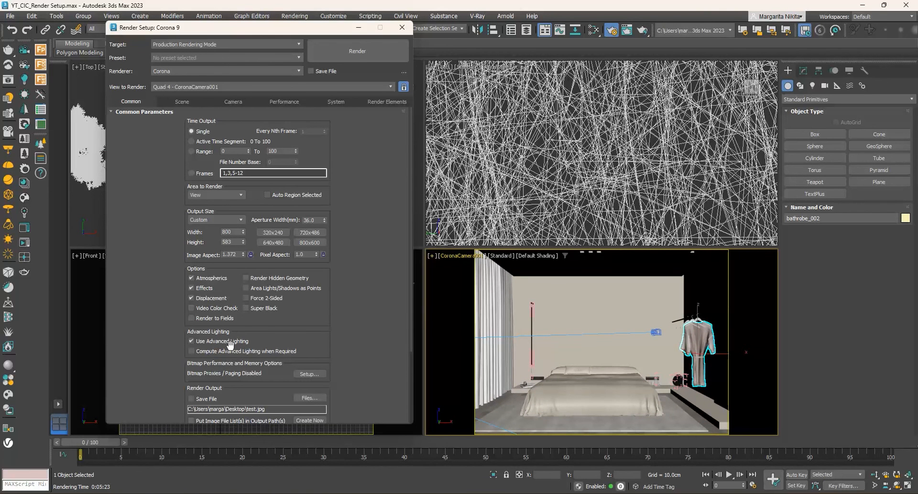
left_click(251, 255)
double_click(230, 232)
type("235")
double_click(236, 243)
type("900")
Step: Turn off safe frames in the camera viewport
left_click(457, 257)
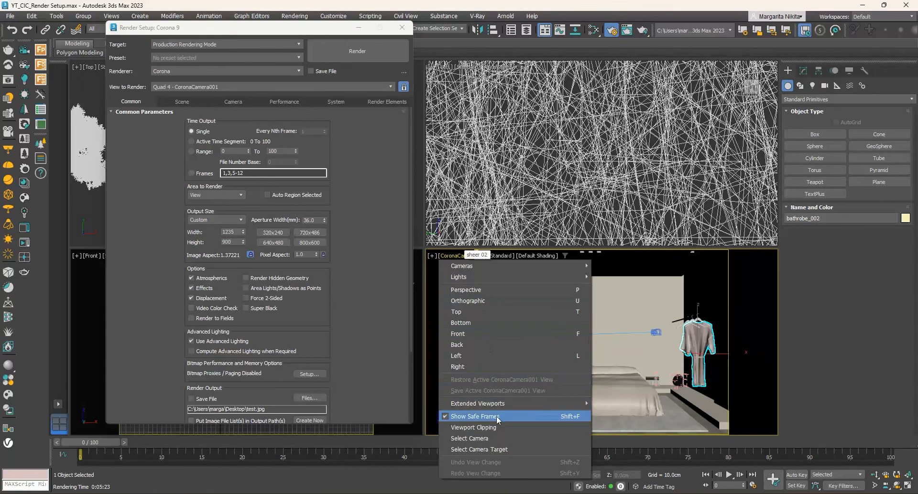
left_click(499, 418)
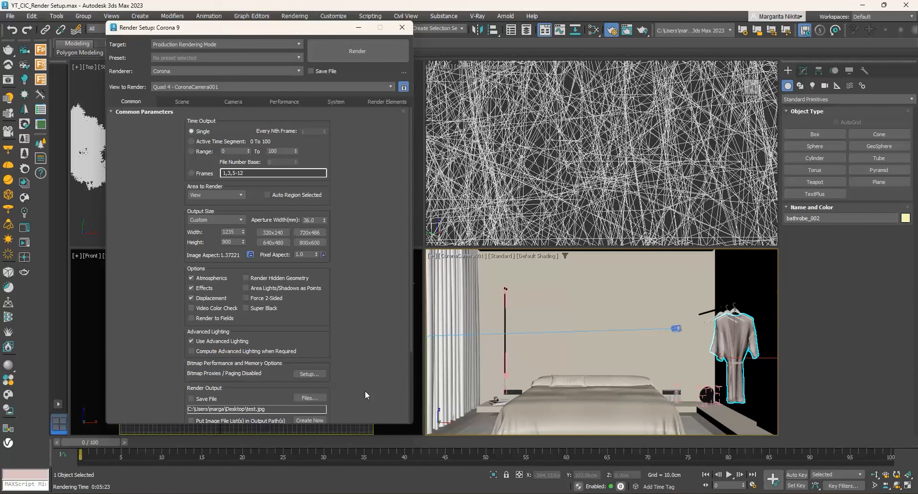
Step: Render the CoronaCamera001 view, cancel the rendering after a few passes, and close the frame buffer
left_click(389, 52)
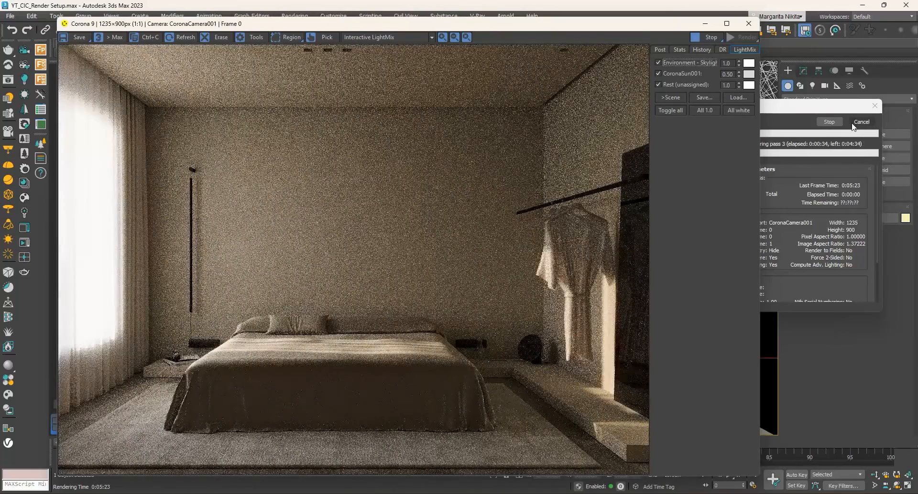
left_click(854, 122)
left_click(757, 31)
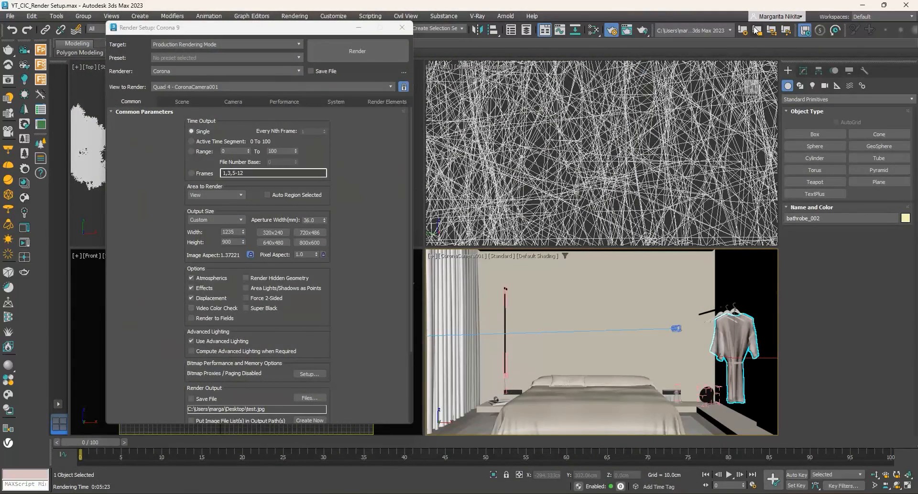
Step: Enable saving the render output to a file, view the output file options without changing them, and close the render setup
left_click_drag(378, 305, 378, 303)
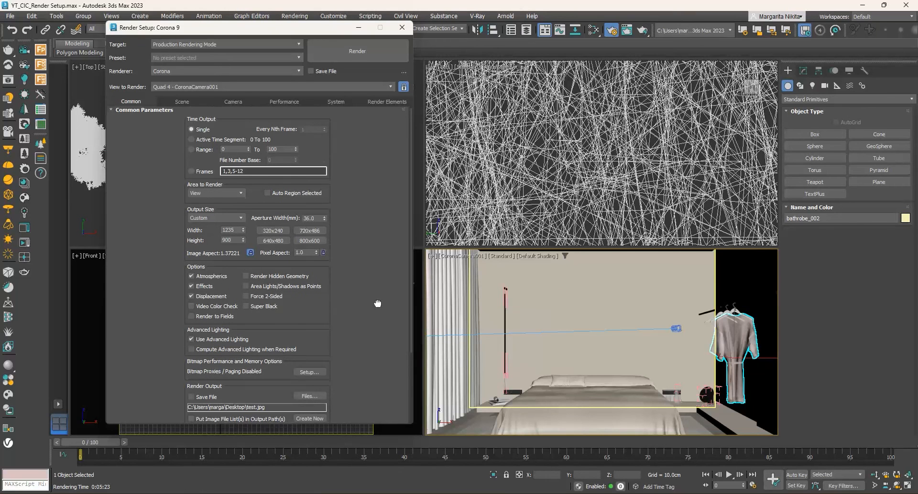
scroll(378, 303, "down", 2)
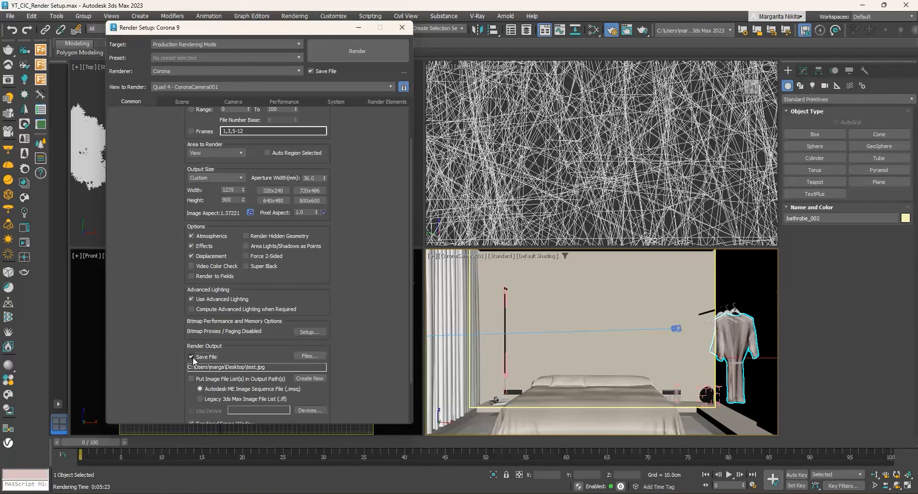
left_click(312, 357)
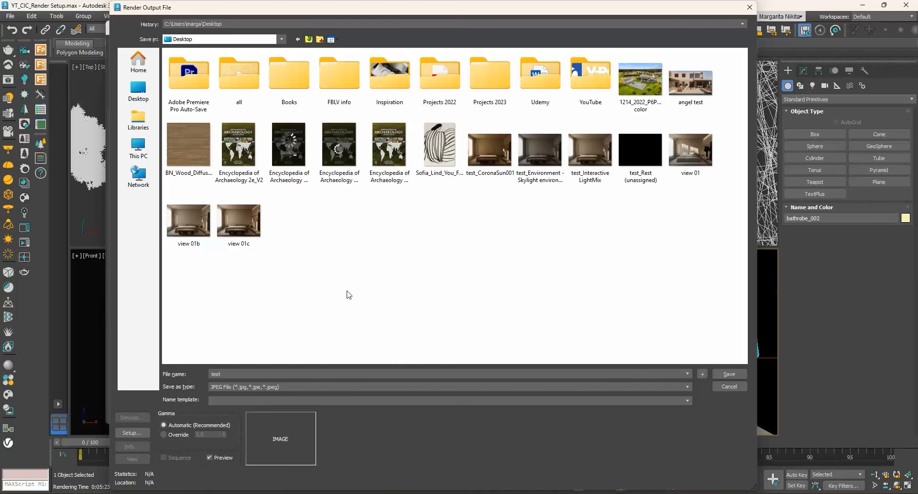
left_click(729, 386)
left_click(400, 24)
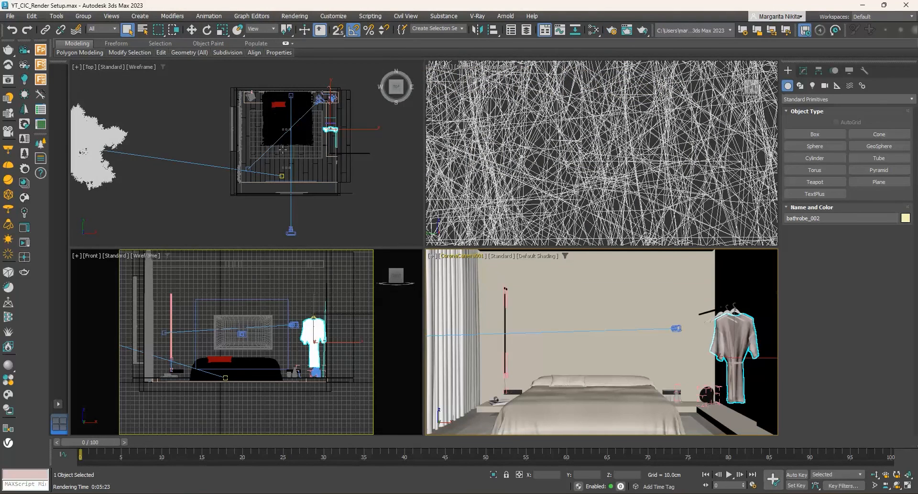
Step: Reopen the Corona frame buffer and save the rendered image as a JPEG named test in the renders folder
left_click(25, 228)
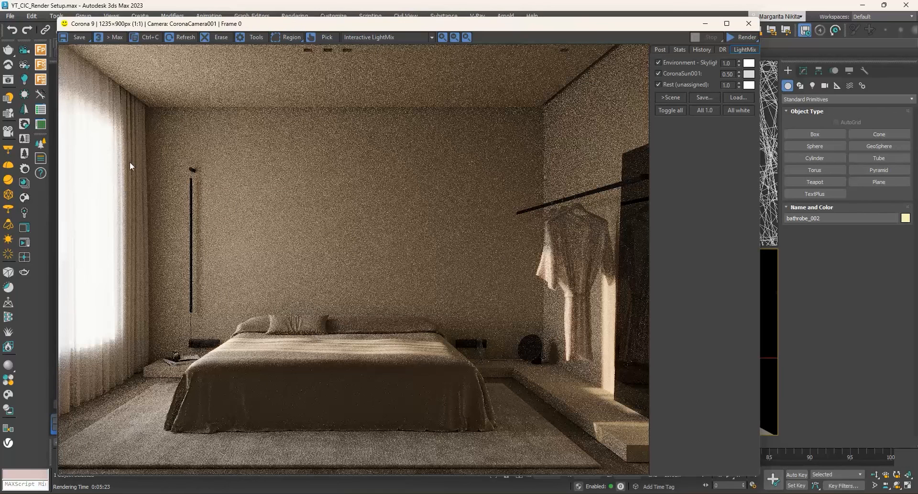
left_click(78, 38)
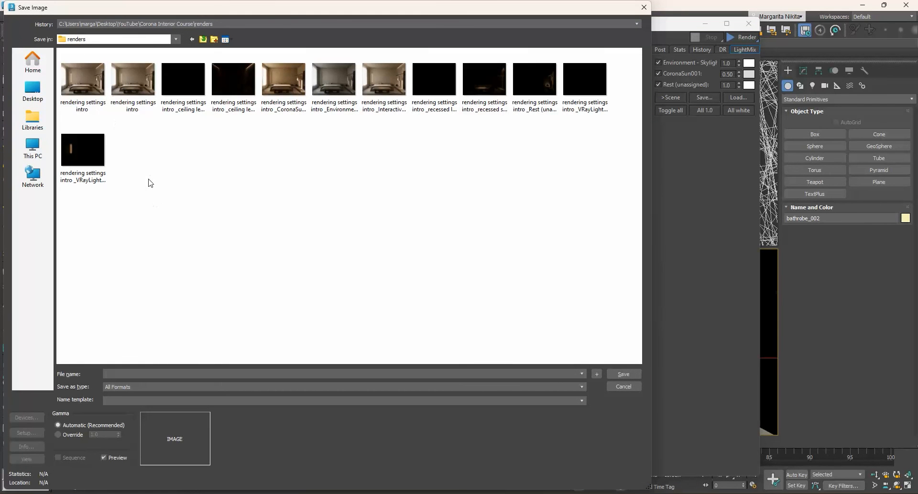
type("test")
left_click(137, 387)
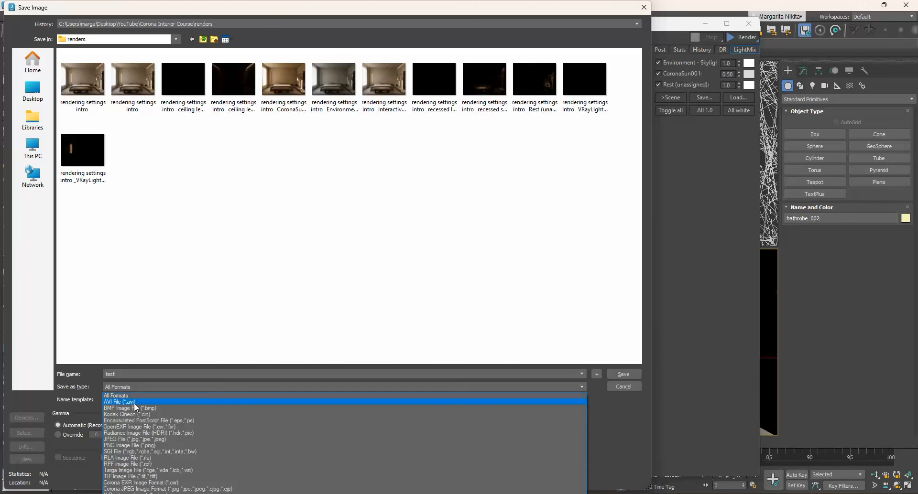
left_click(138, 439)
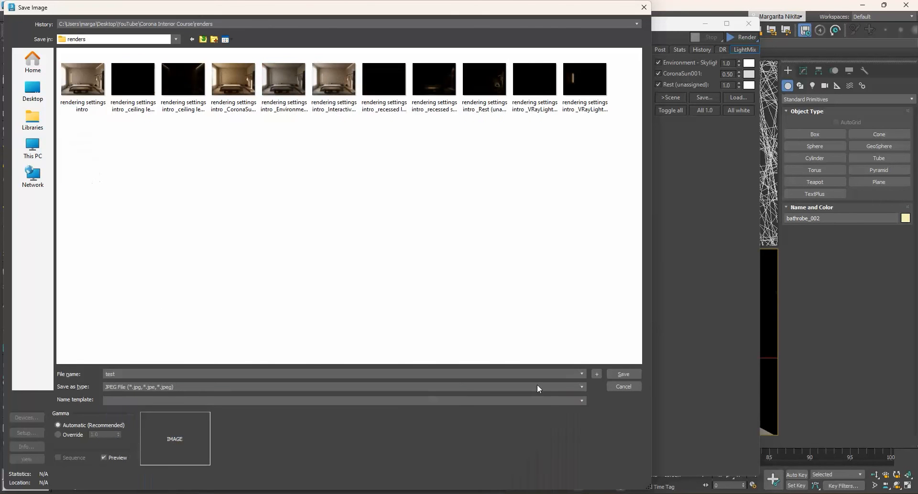
left_click(634, 376)
left_click(299, 303)
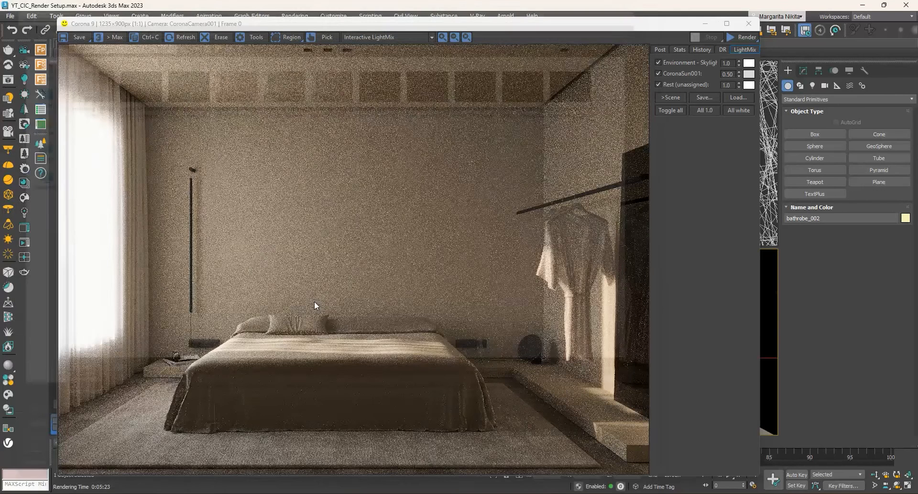